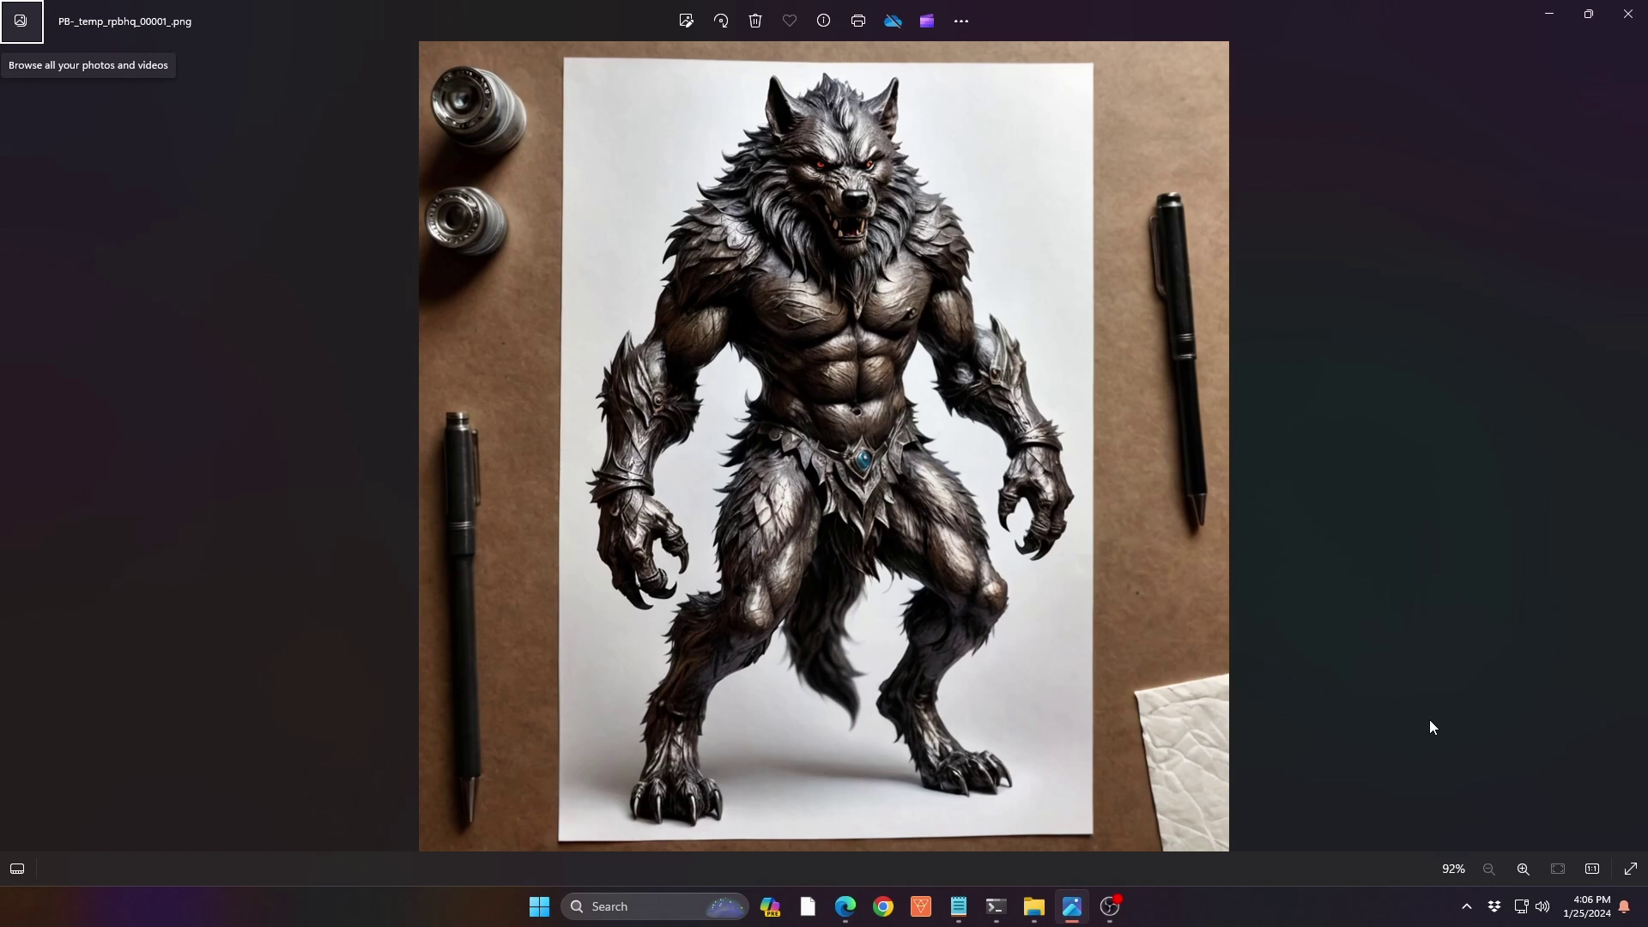
- Advance Windows Photos from the werewolf drawing to the next generated image
{"action": "key", "text": "Right"}
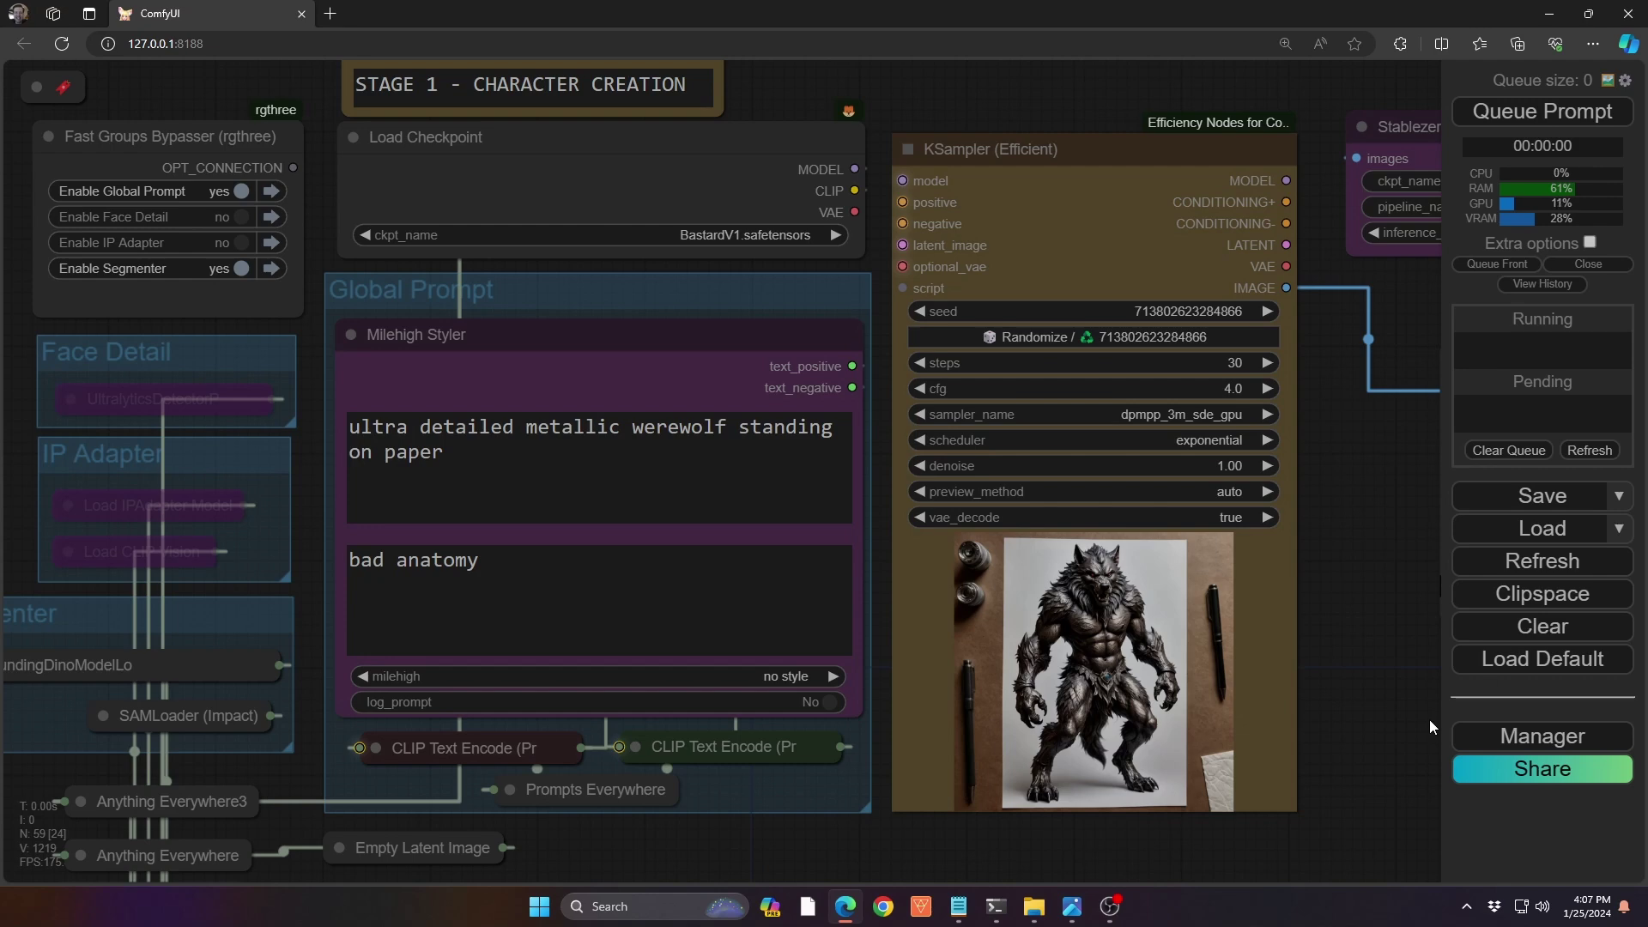
{"action": "scroll", "coordinate": [1018, 520], "scroll_direction": "down", "scroll_amount": 5}
{"action": "scroll", "coordinate": [1018, 520], "scroll_direction": "down", "scroll_amount": 4}
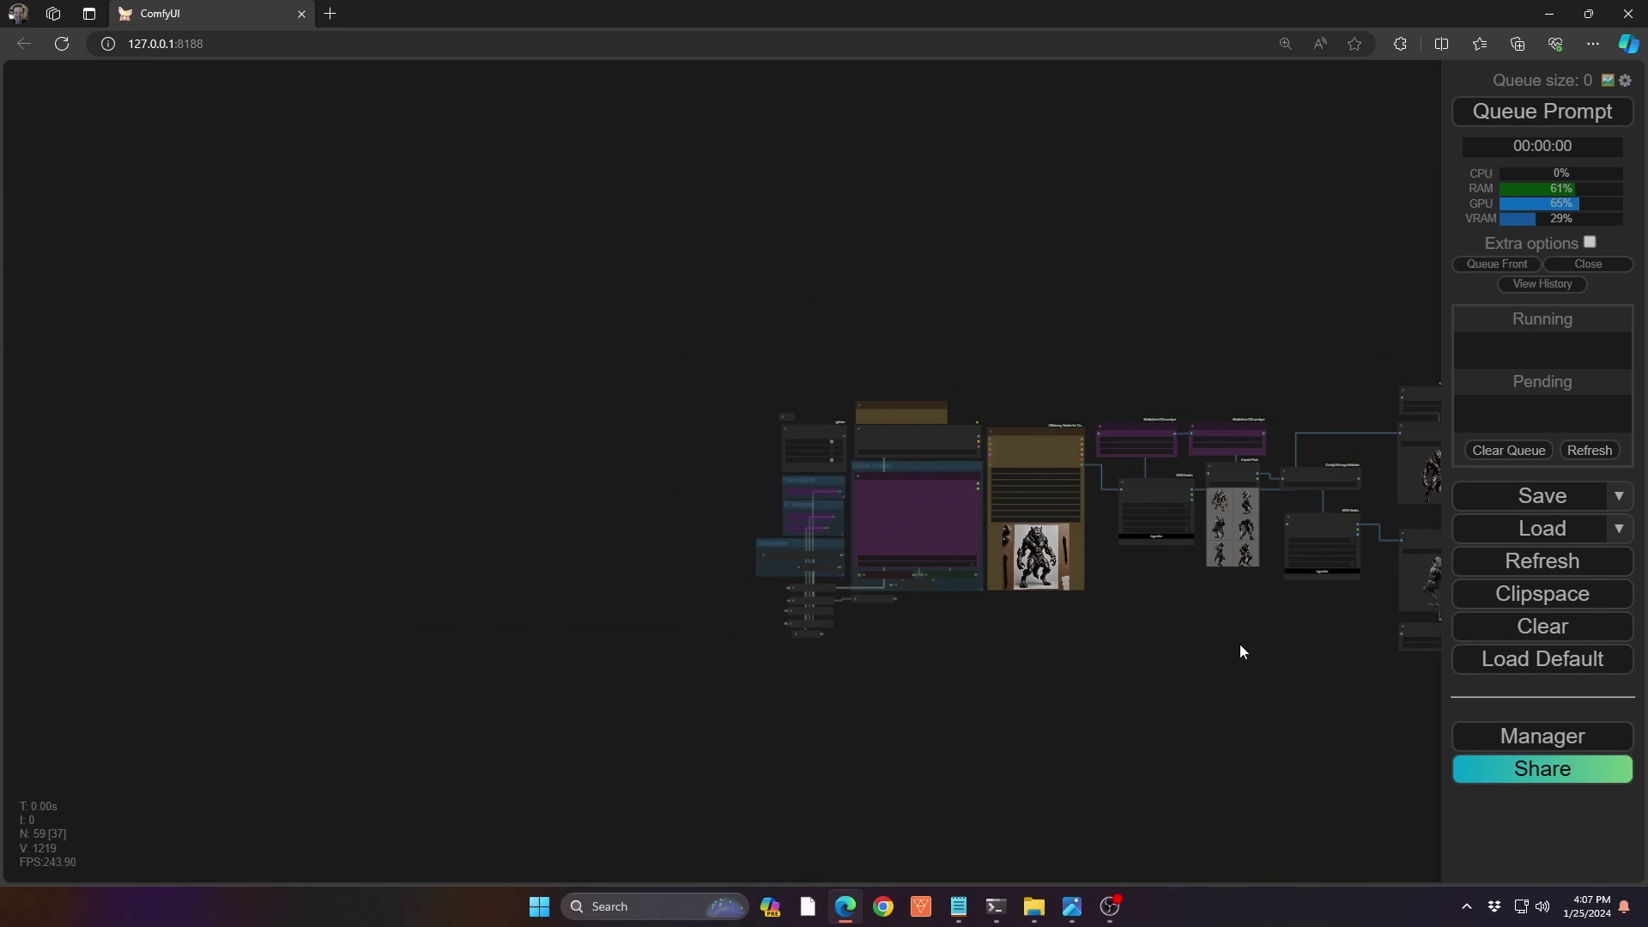
{"action": "left_click_drag", "start_coordinate": [1243, 643], "coordinate": [323, 642]}
{"action": "left_click_drag", "start_coordinate": [783, 666], "coordinate": [1401, 601]}
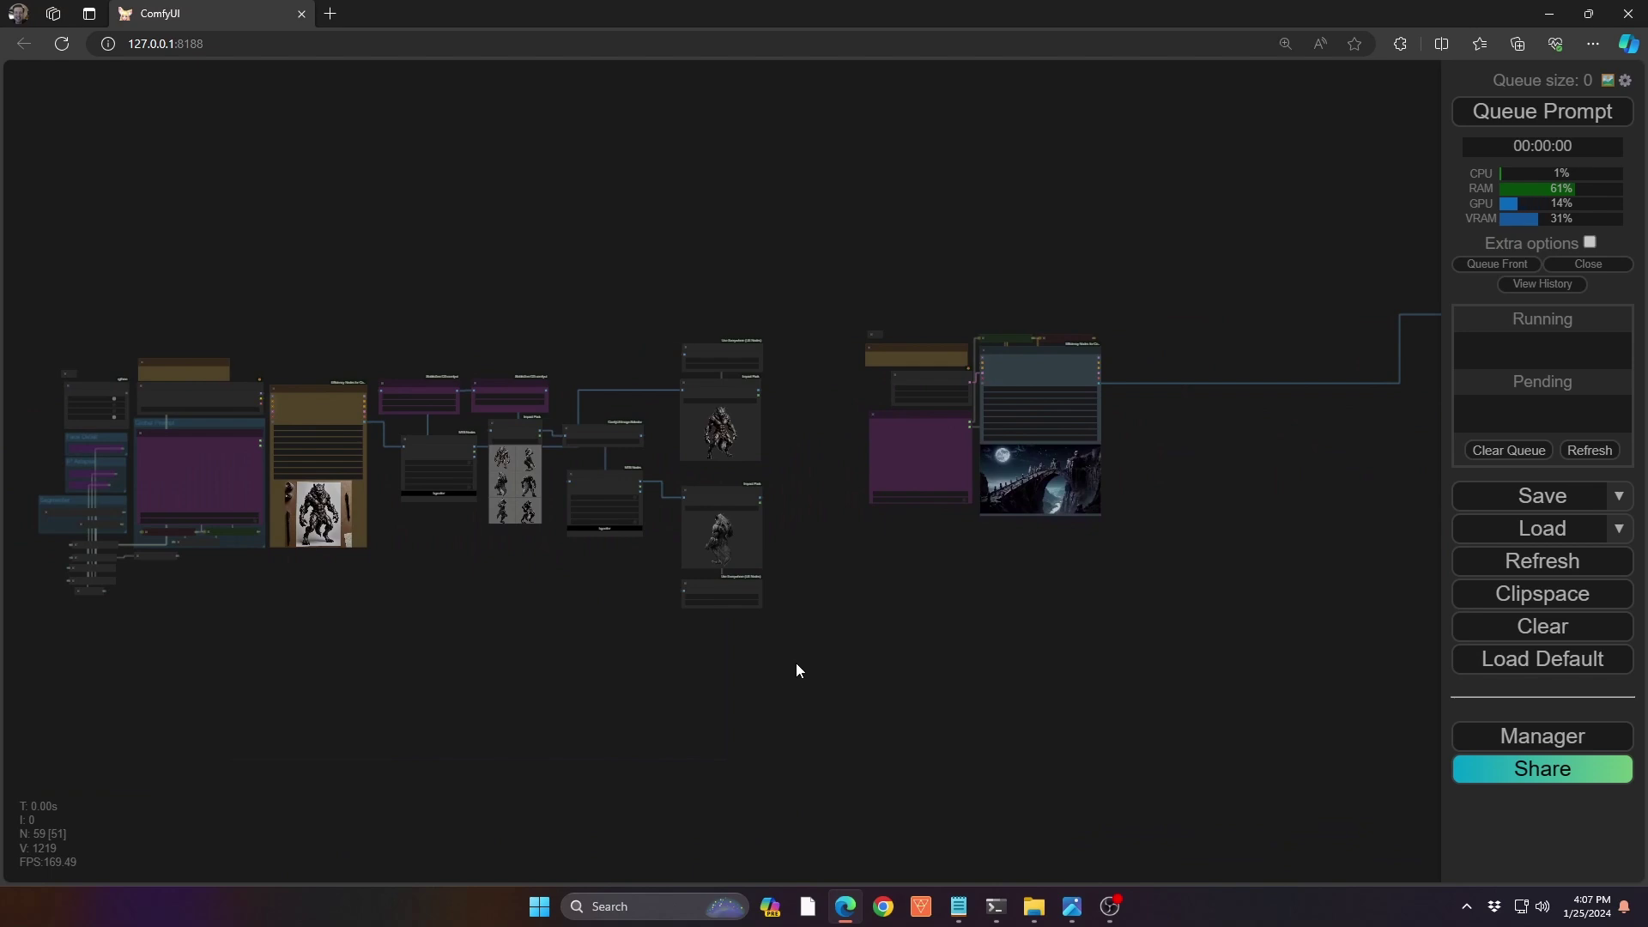
{"action": "key", "text": "1"}
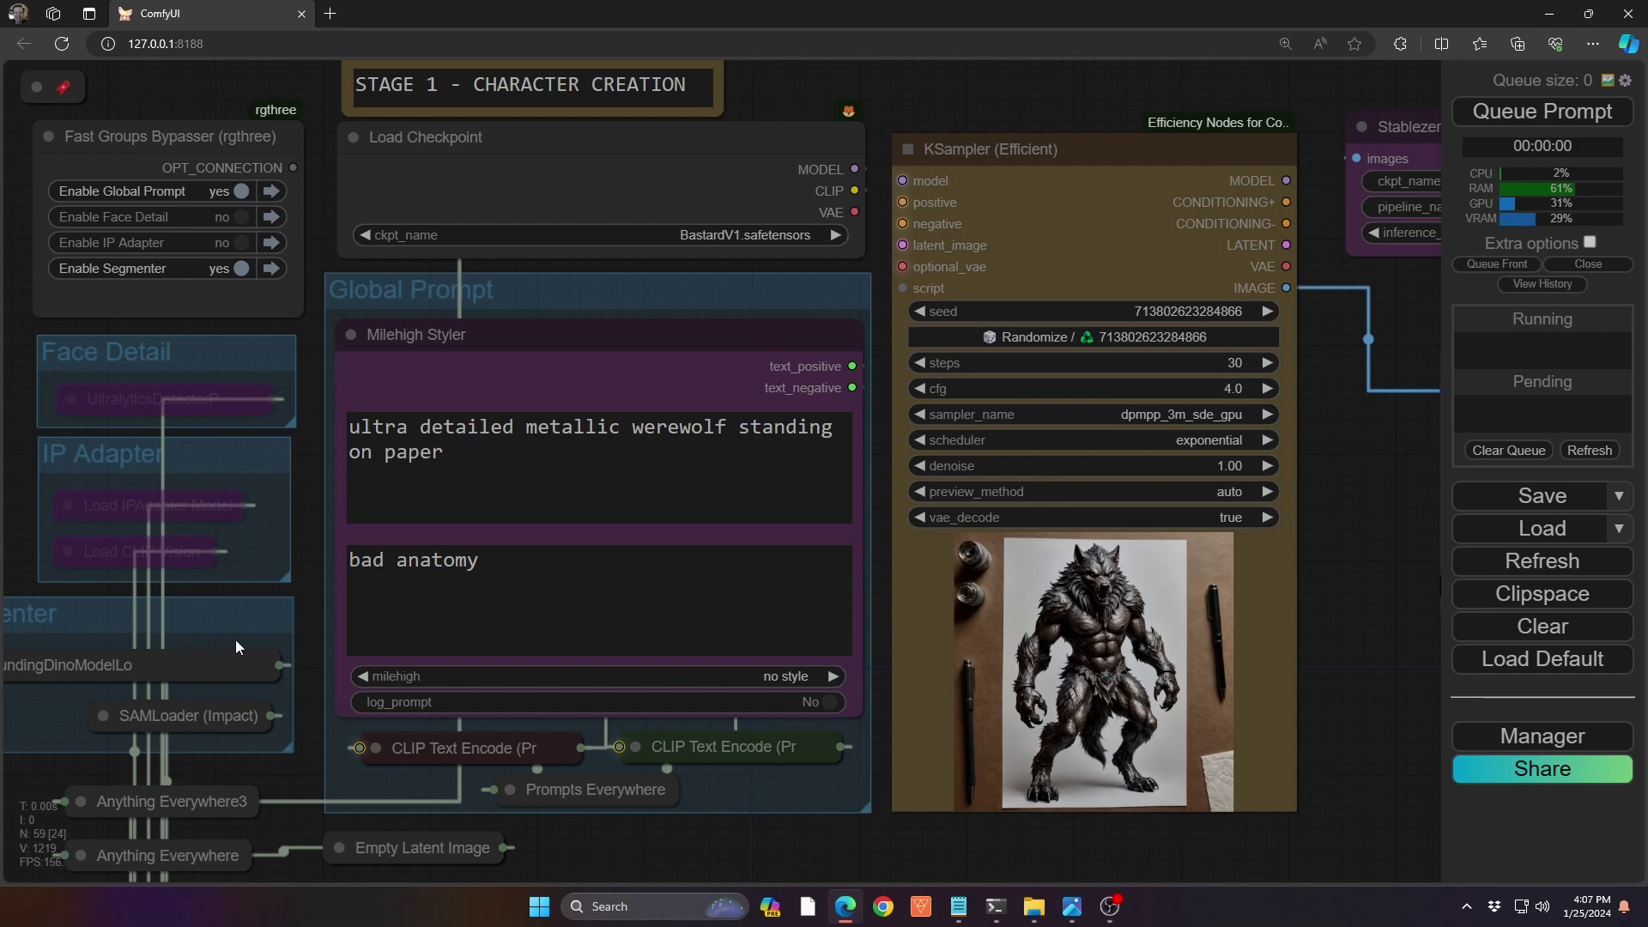
{"action": "left_click_drag", "start_coordinate": [22, 460], "coordinate": [178, 388]}
{"action": "scroll", "coordinate": [162, 641], "scroll_direction": "up", "scroll_amount": 4}
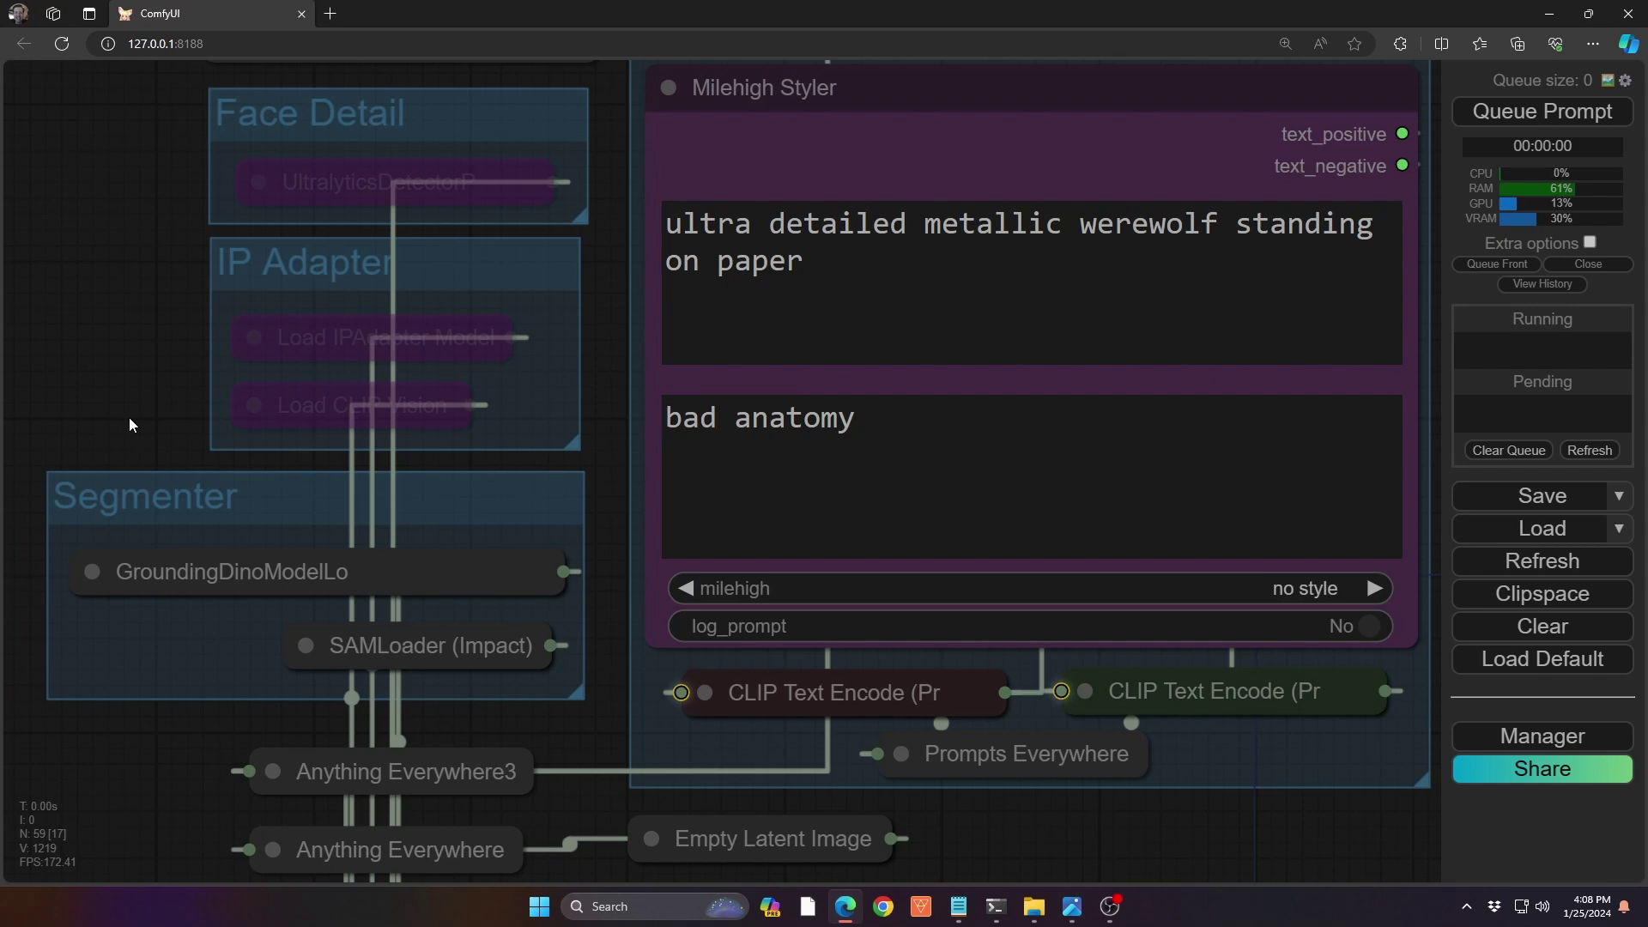
{"action": "scroll", "coordinate": [129, 418], "scroll_direction": "down", "scroll_amount": 5}
{"action": "scroll", "coordinate": [117, 322], "scroll_direction": "up", "scroll_amount": 2}
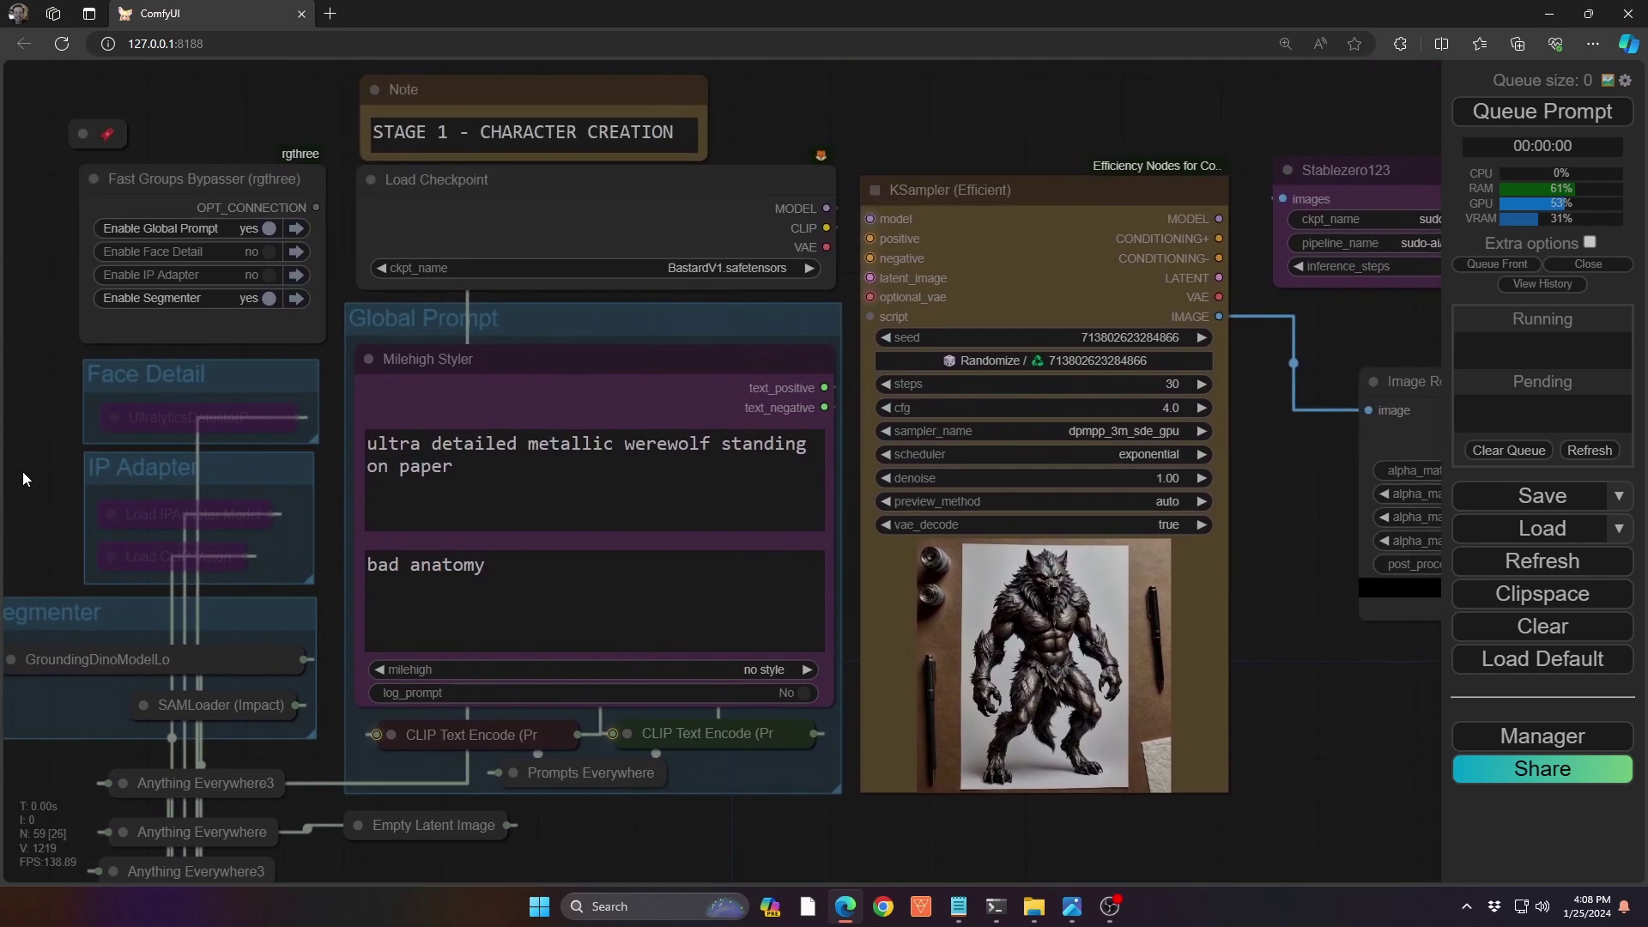
{"action": "left_click_drag", "start_coordinate": [24, 479], "coordinate": [25, 474]}
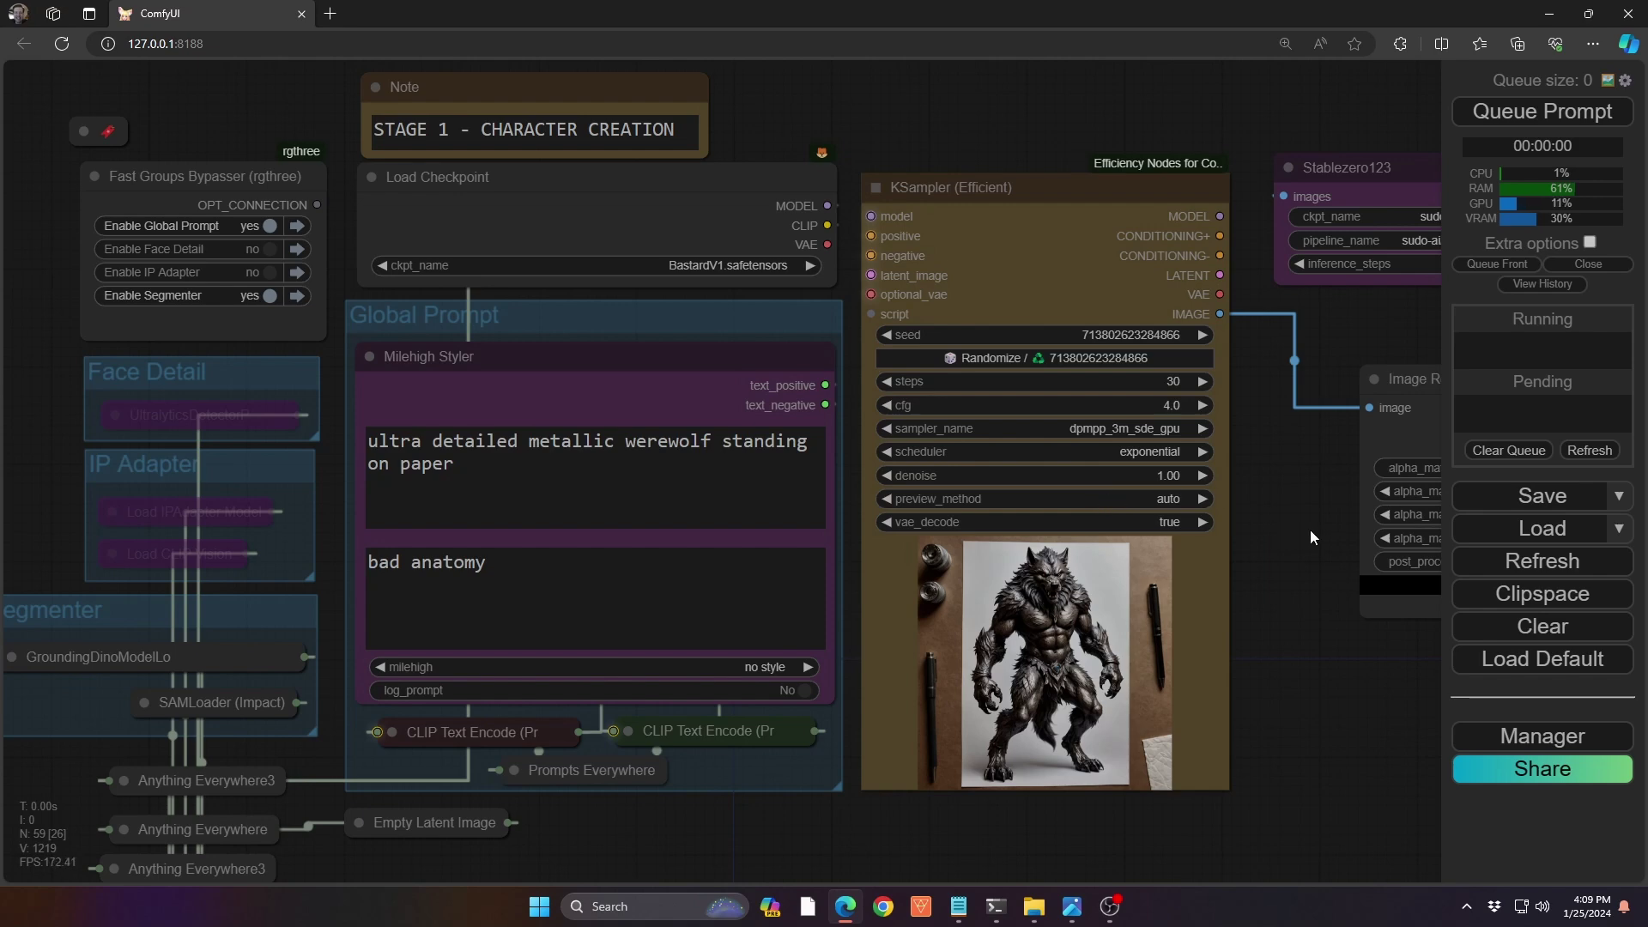
{"action": "left_click_drag", "start_coordinate": [1259, 528], "coordinate": [1143, 607]}
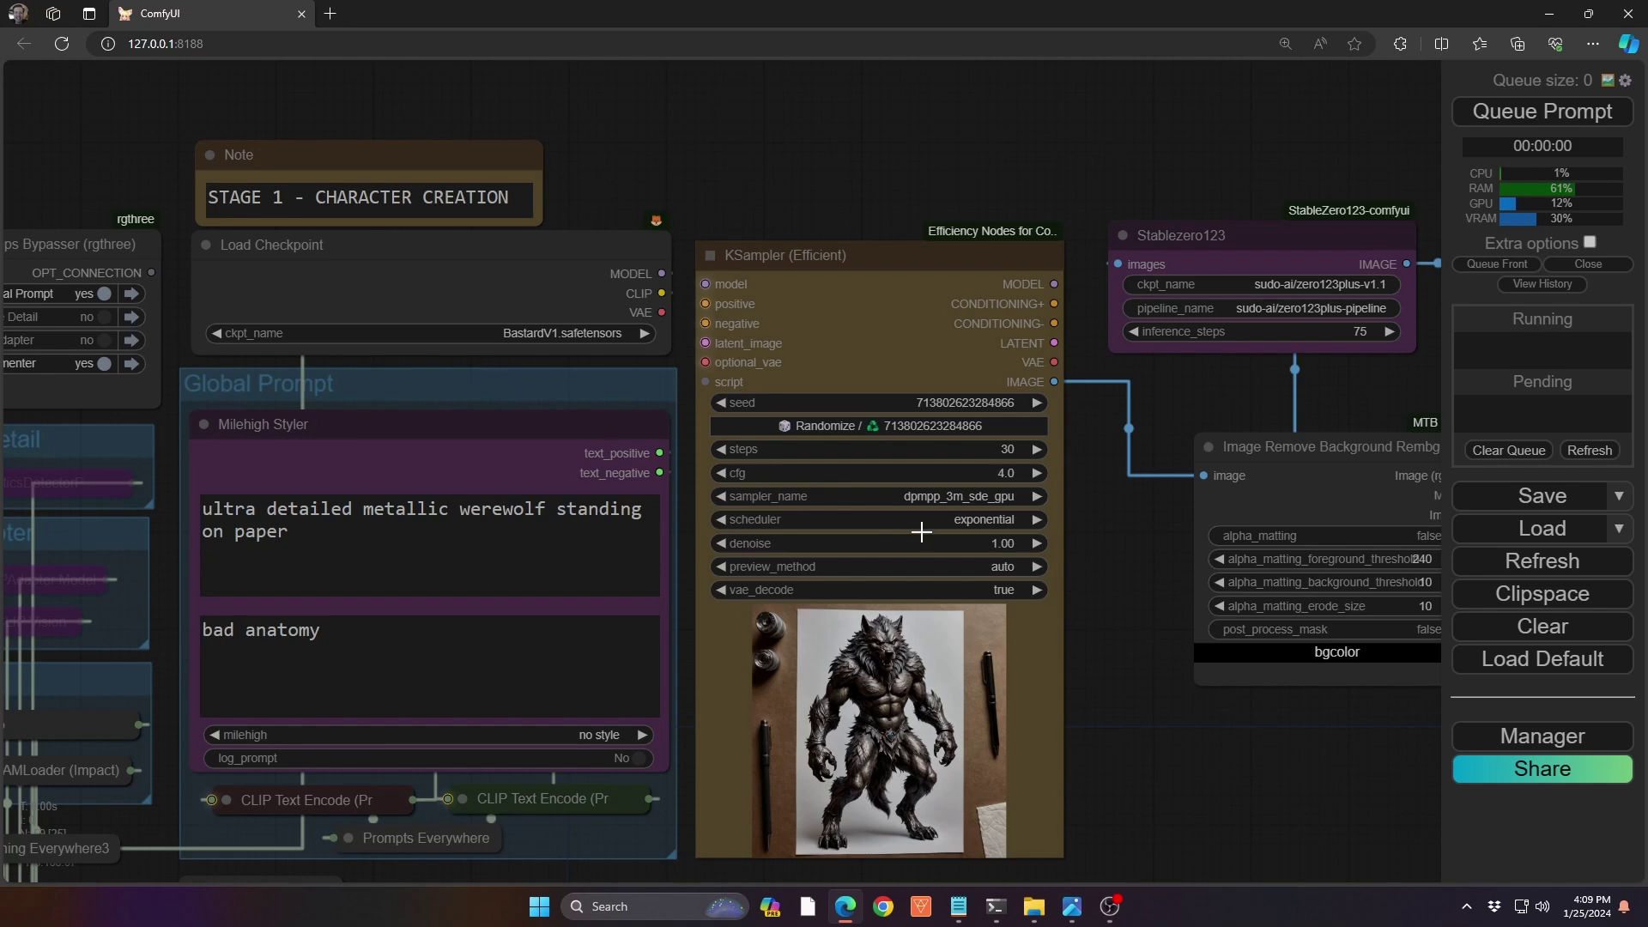
- Pan the canvas to show the six split werewolf views and the ImageSelector set to index 3
{"action": "left_click_drag", "start_coordinate": [1310, 740], "coordinate": [484, 720]}
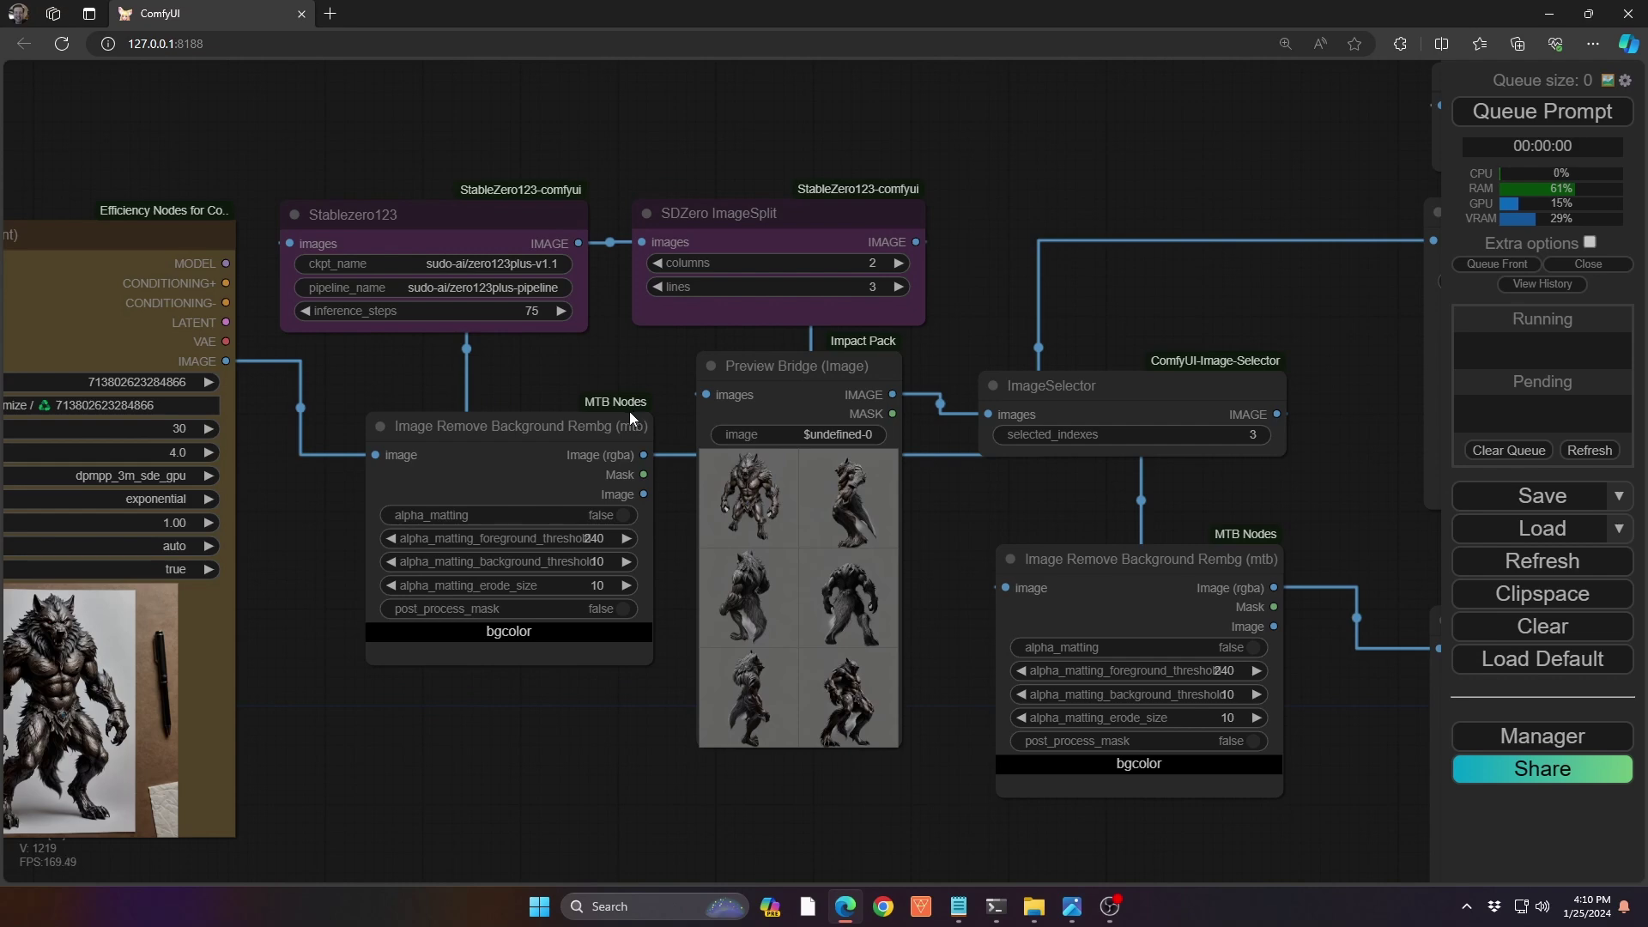
- Reposition the Rembg background-removal and Stablezero123 nodes so they line up beside the KSampler
{"action": "left_click_drag", "start_coordinate": [550, 426], "coordinate": [507, 437]}
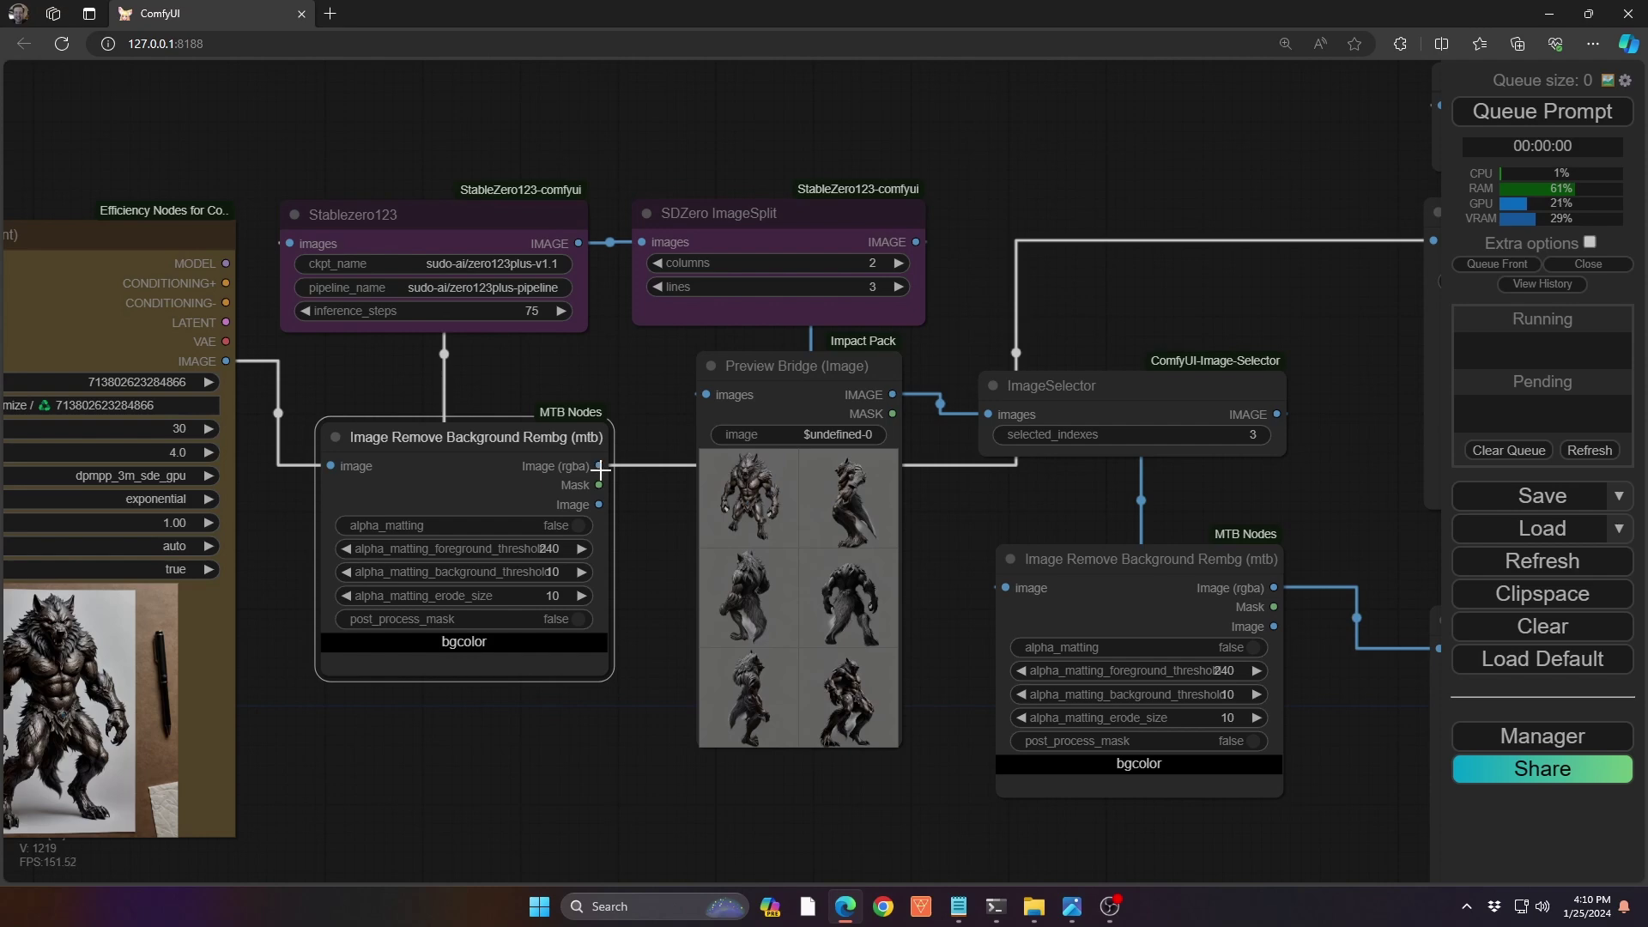
{"action": "left_click_drag", "start_coordinate": [477, 238], "coordinate": [501, 248]}
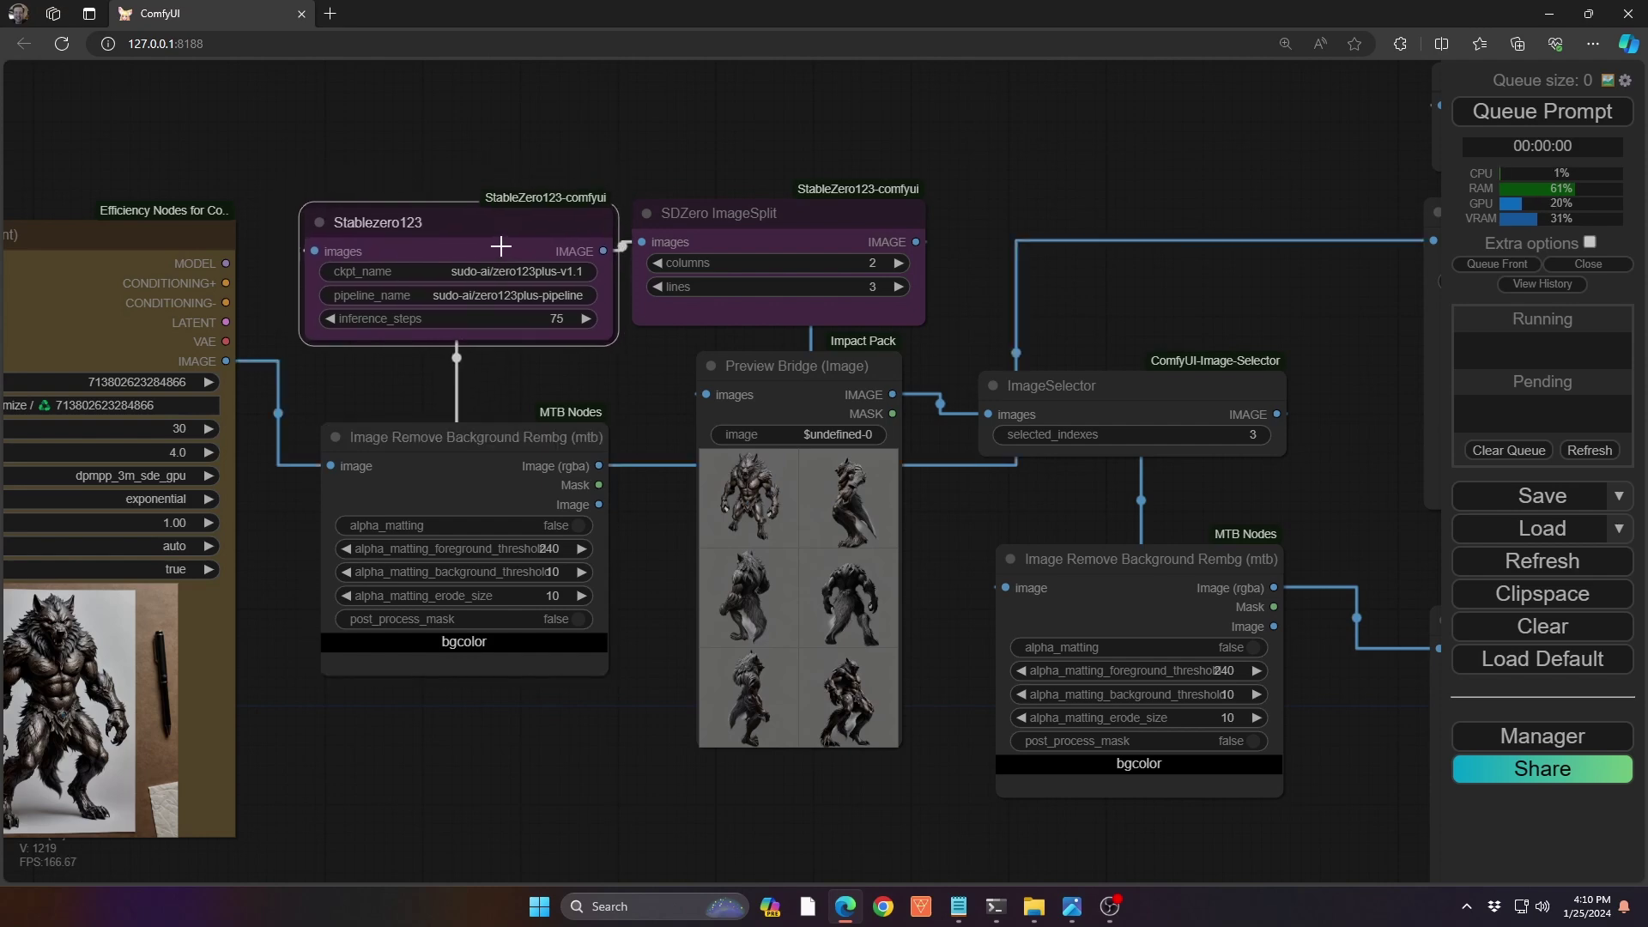
{"action": "left_click_drag", "start_coordinate": [393, 226], "coordinate": [302, 254]}
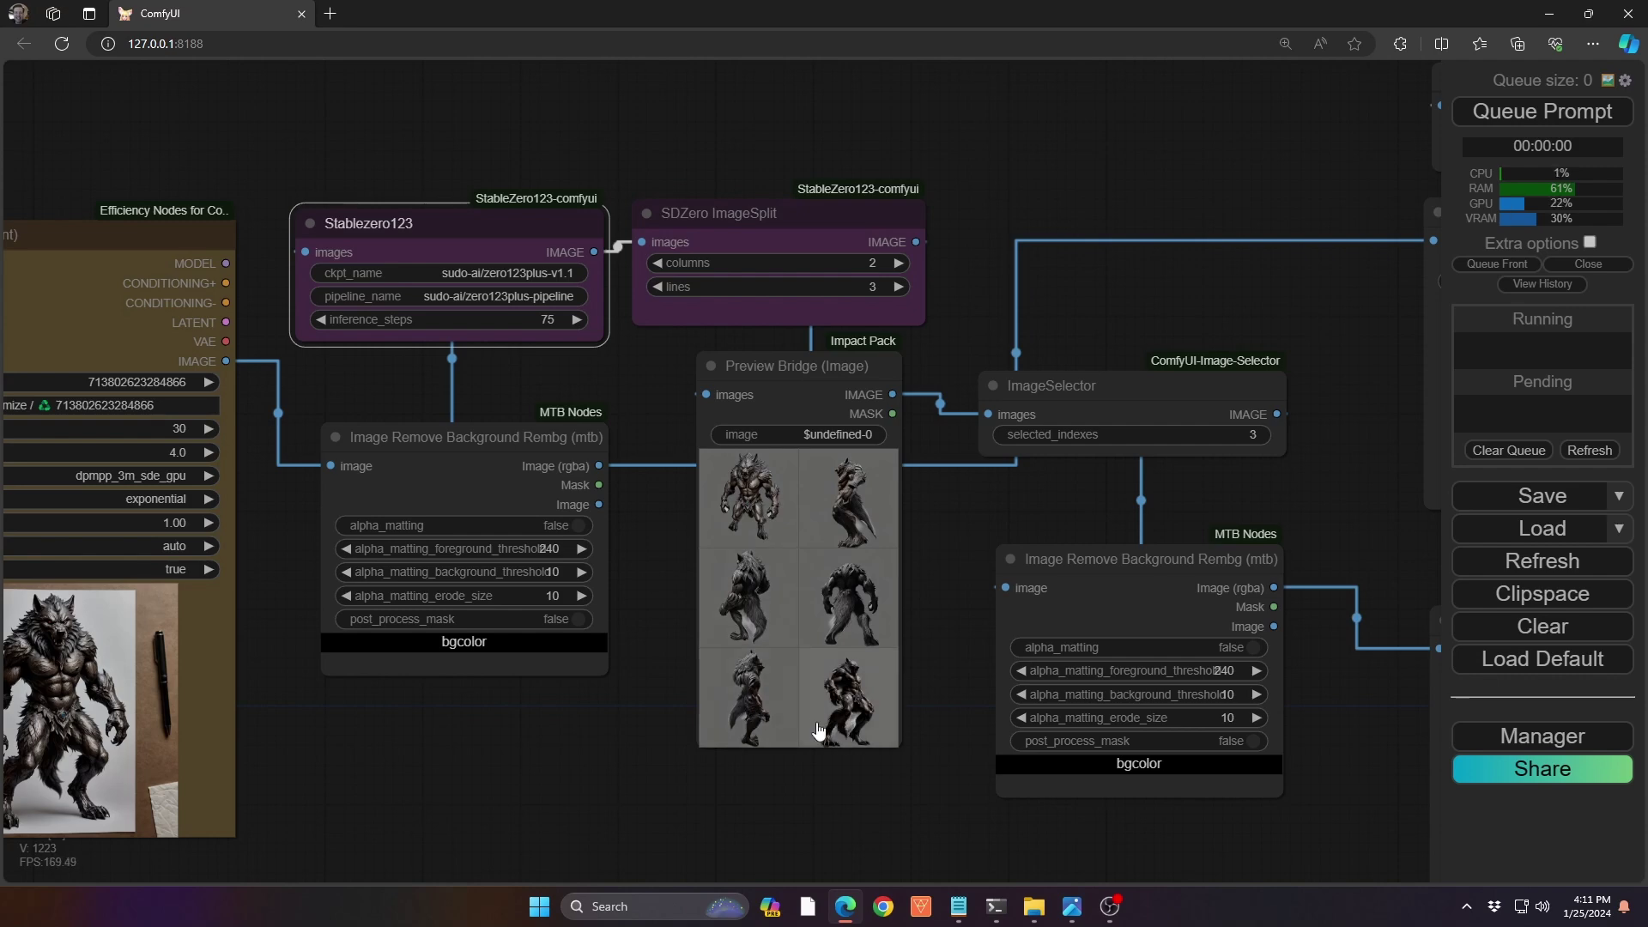
{"action": "left_click_drag", "start_coordinate": [511, 744], "coordinate": [697, 686]}
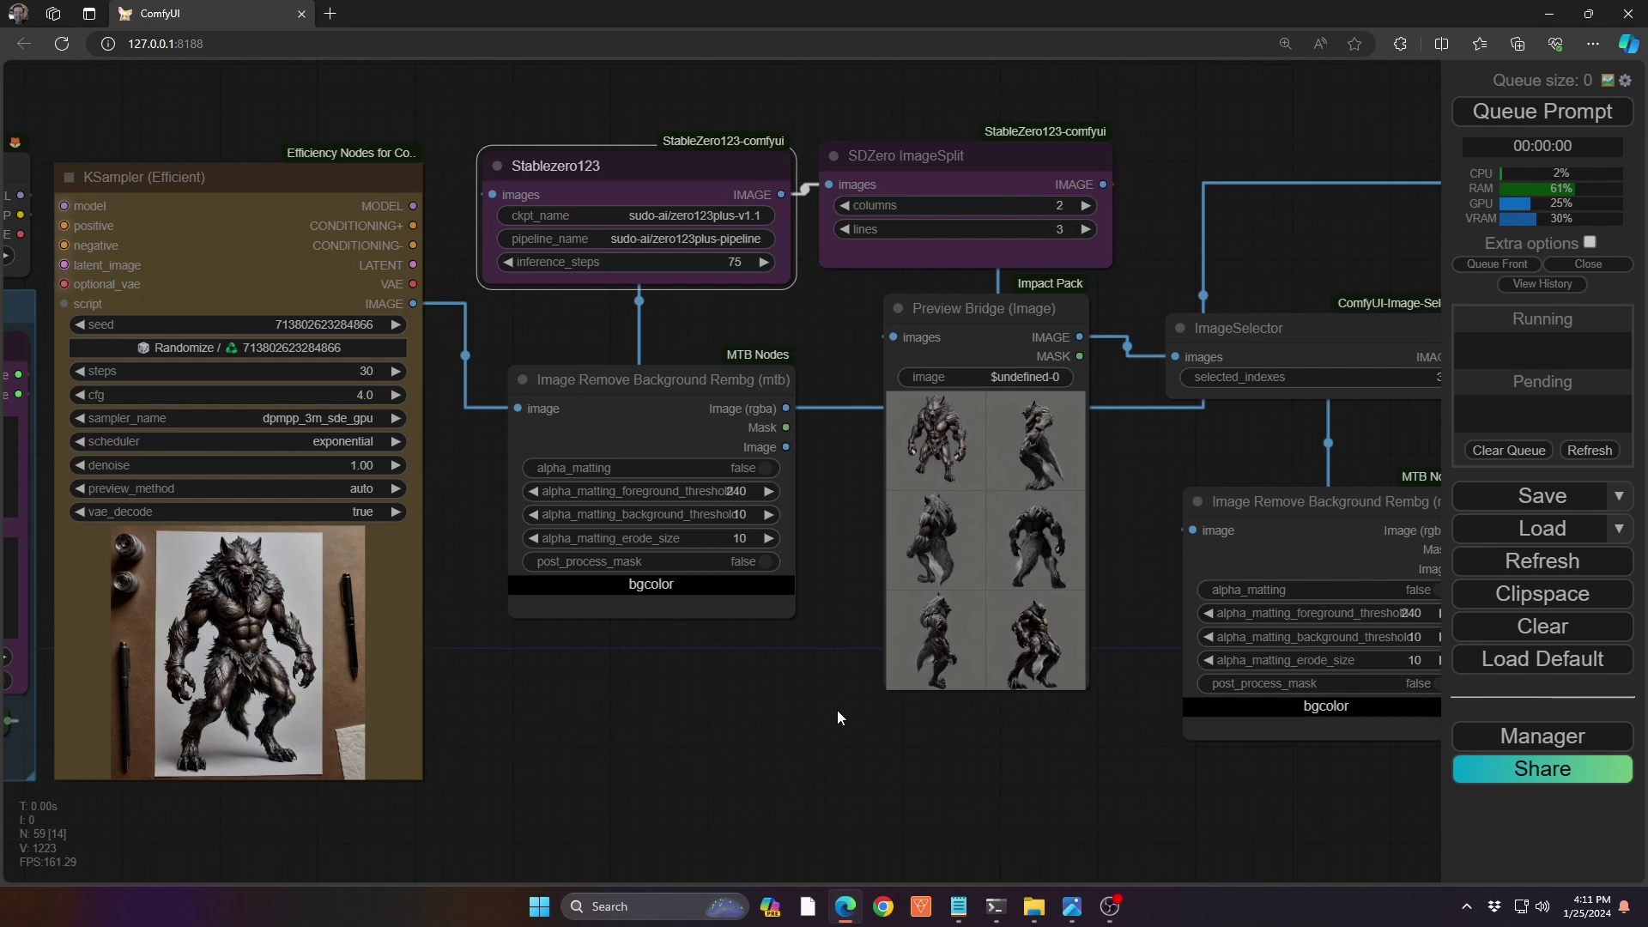
{"action": "left_click_drag", "start_coordinate": [831, 709], "coordinate": [642, 728]}
{"action": "scroll", "coordinate": [870, 592], "scroll_direction": "up", "scroll_amount": 9}
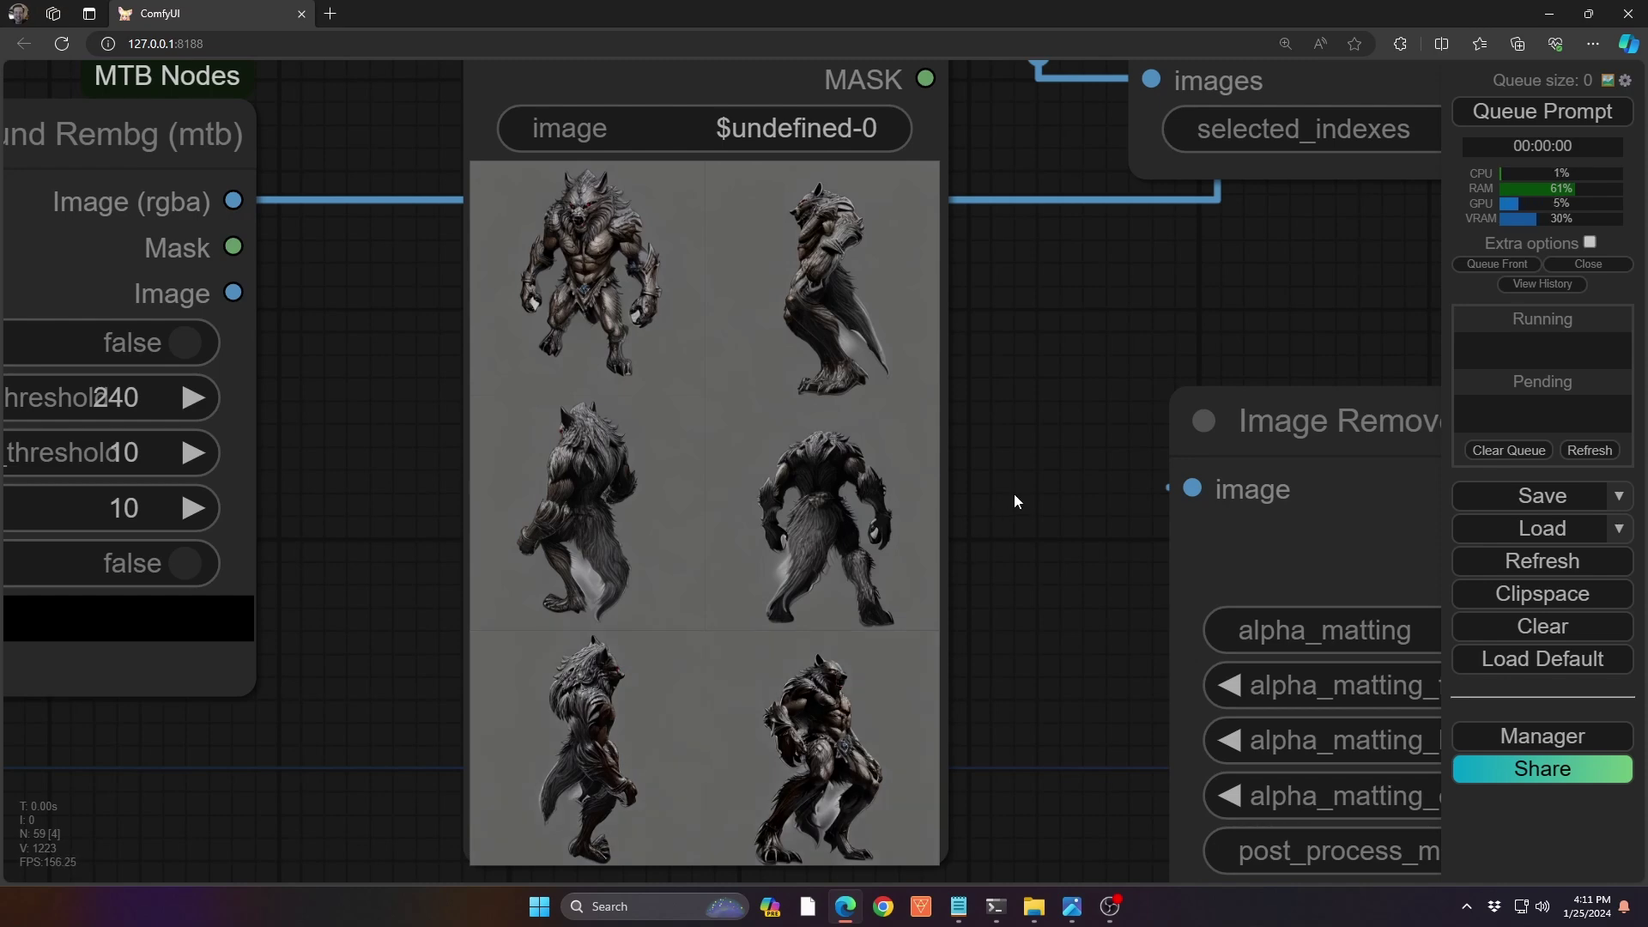
{"action": "left_click_drag", "start_coordinate": [1006, 419], "coordinate": [997, 524]}
{"action": "scroll", "coordinate": [783, 346], "scroll_direction": "up", "scroll_amount": 10}
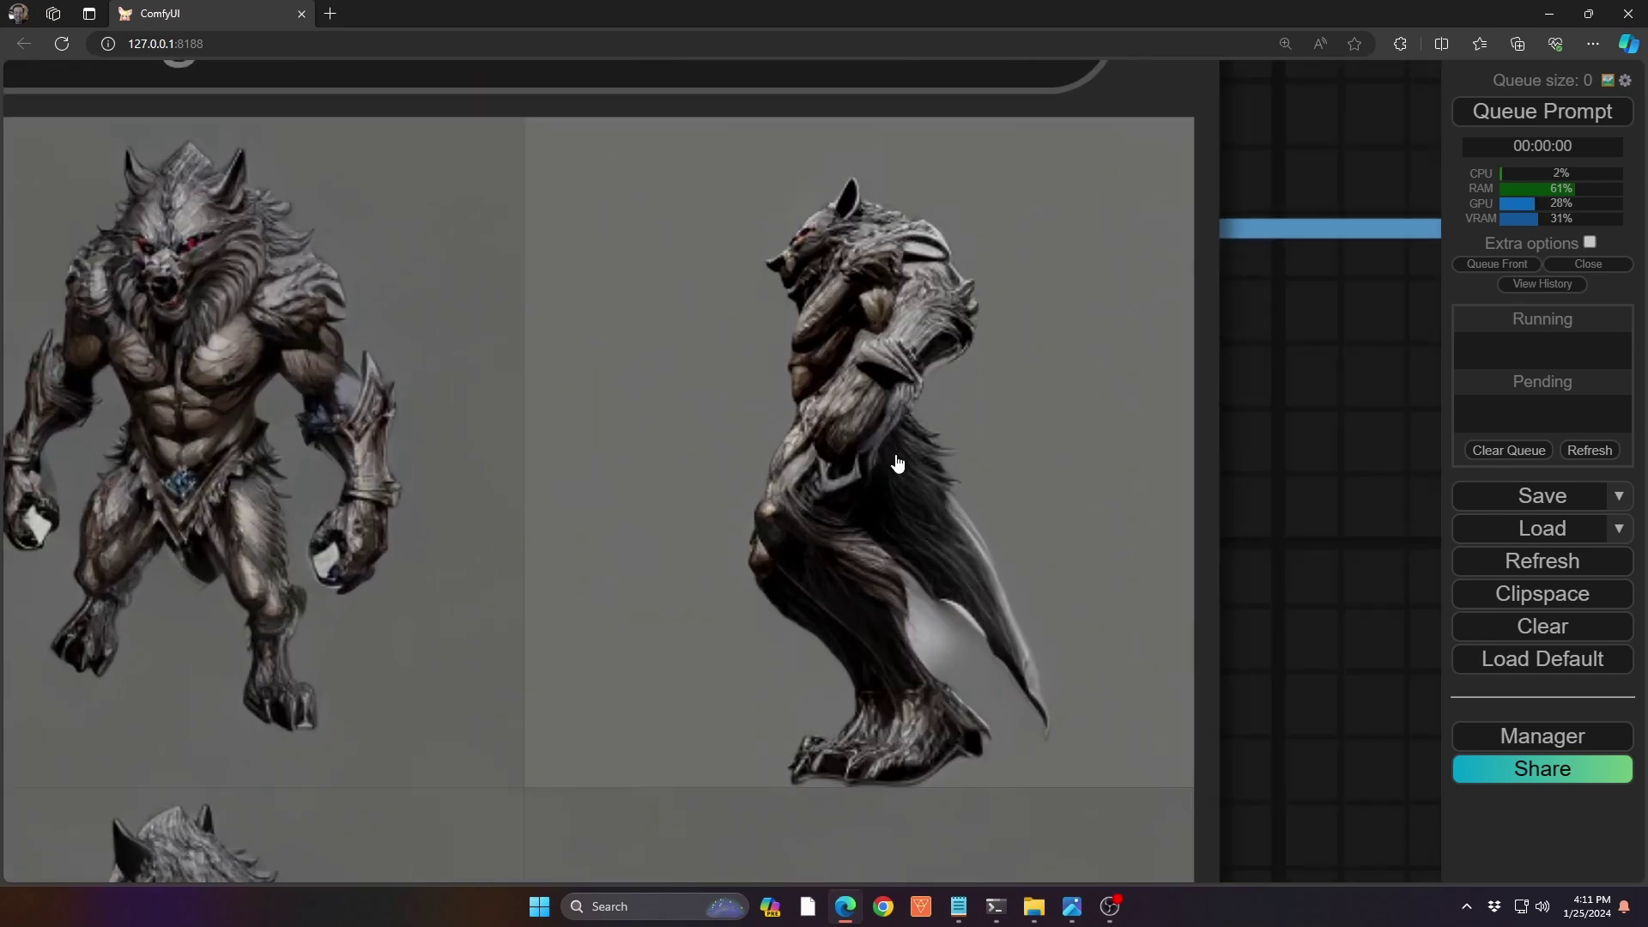
{"action": "scroll", "coordinate": [897, 455], "scroll_direction": "down", "scroll_amount": 6}
{"action": "left_click_drag", "start_coordinate": [1202, 626], "coordinate": [1142, 488]}
{"action": "scroll", "coordinate": [1142, 482], "scroll_direction": "down", "scroll_amount": 3}
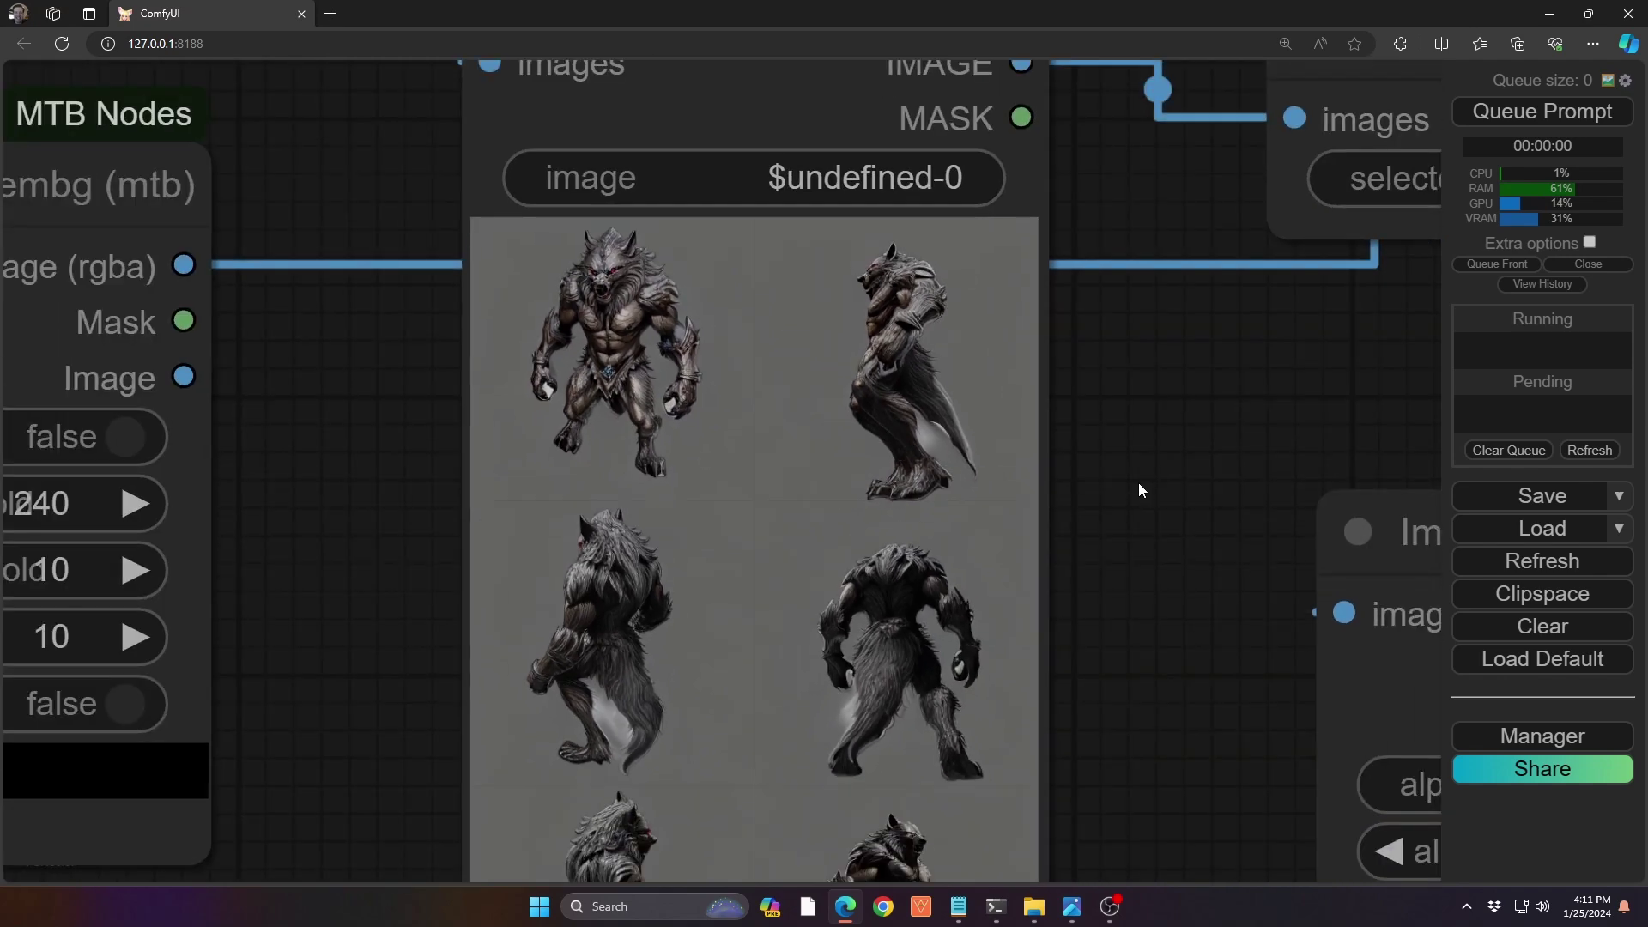
{"action": "left_click_drag", "start_coordinate": [1146, 563], "coordinate": [1079, 426]}
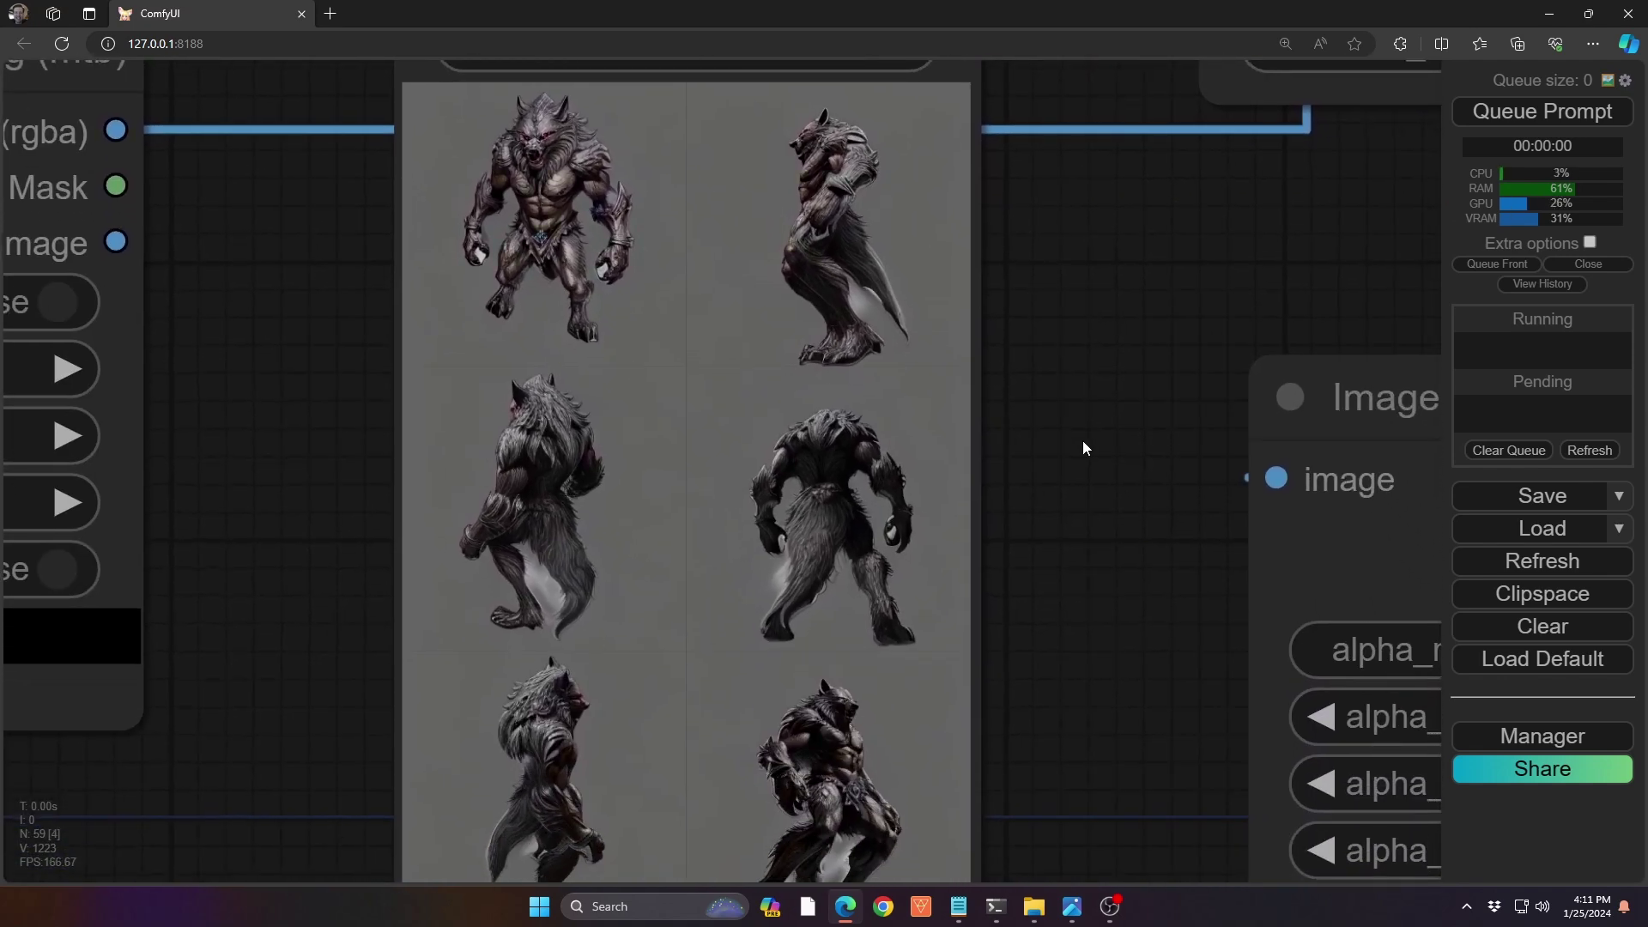
{"action": "scroll", "coordinate": [1079, 467], "scroll_direction": "down", "scroll_amount": 2}
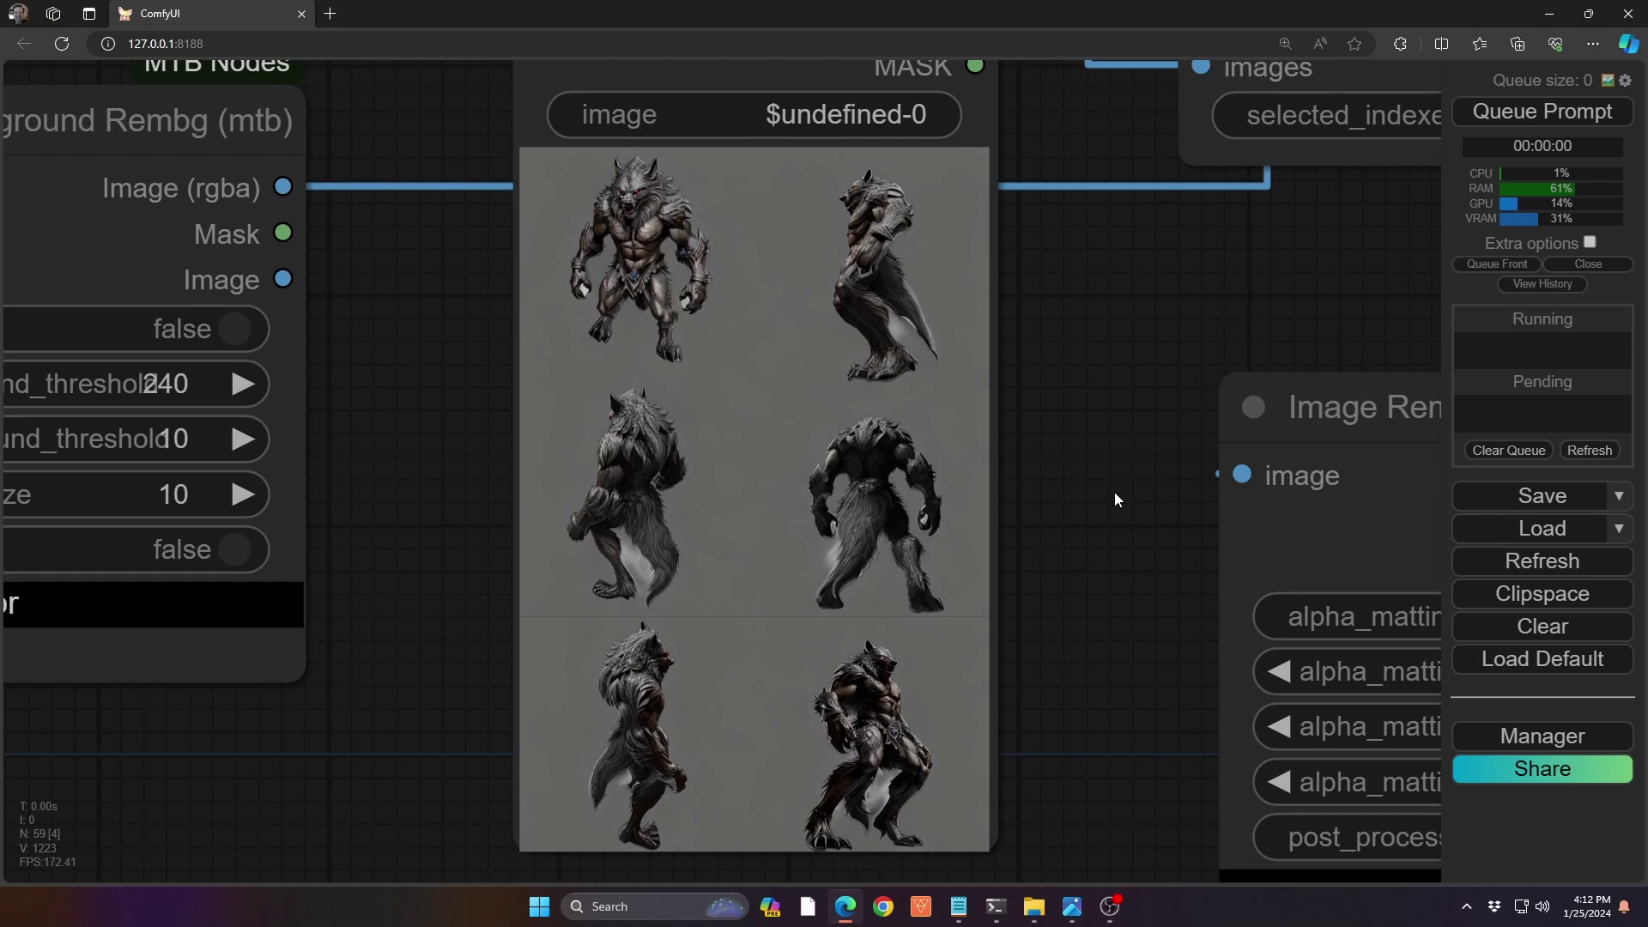
{"action": "scroll", "coordinate": [1082, 477], "scroll_direction": "down", "scroll_amount": 6}
- Nudge the ImageSelector node slightly to the right of its previous position
{"action": "left_click_drag", "start_coordinate": [1073, 476], "coordinate": [711, 590]}
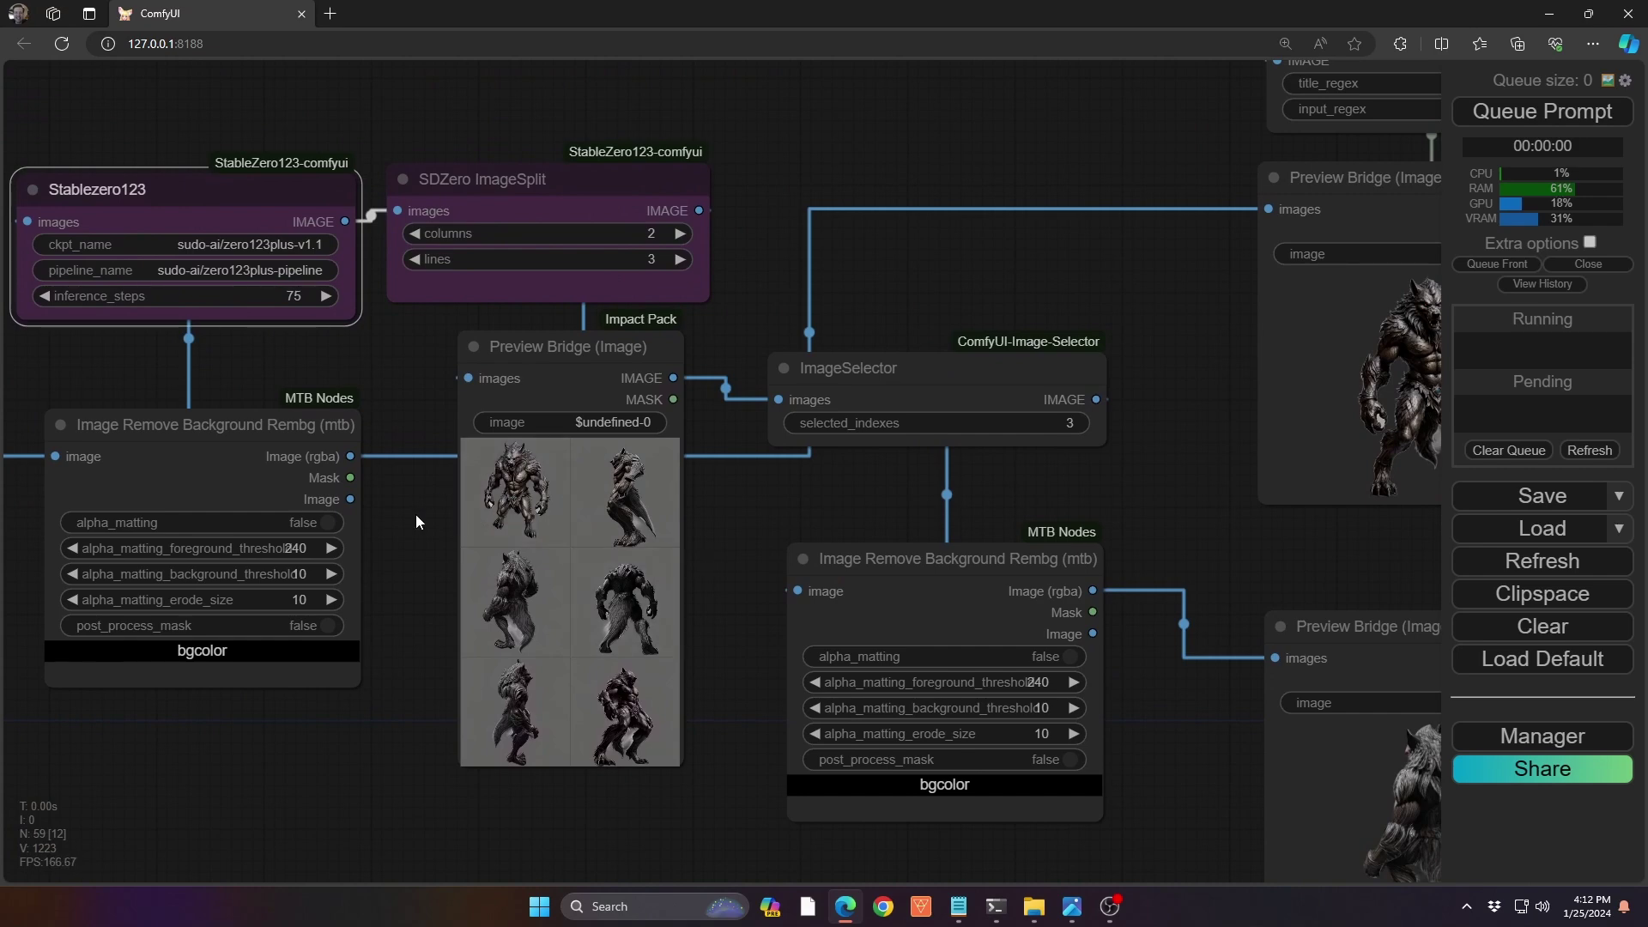
{"action": "left_click_drag", "start_coordinate": [416, 521], "coordinate": [857, 465]}
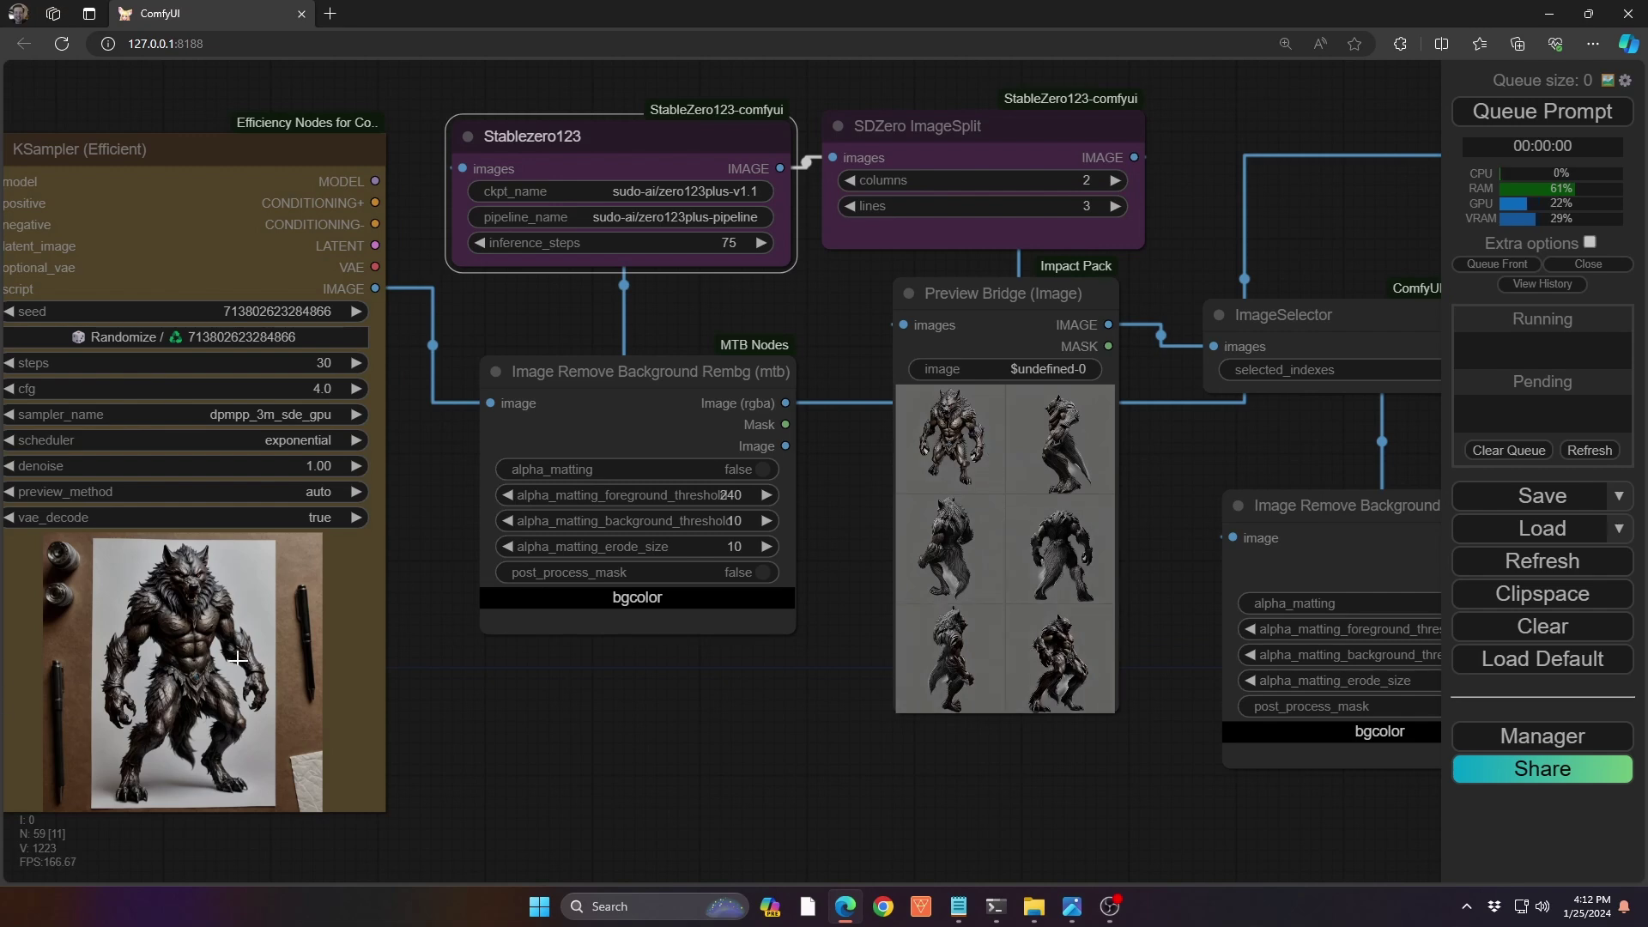
{"action": "left_click_drag", "start_coordinate": [802, 707], "coordinate": [466, 744]}
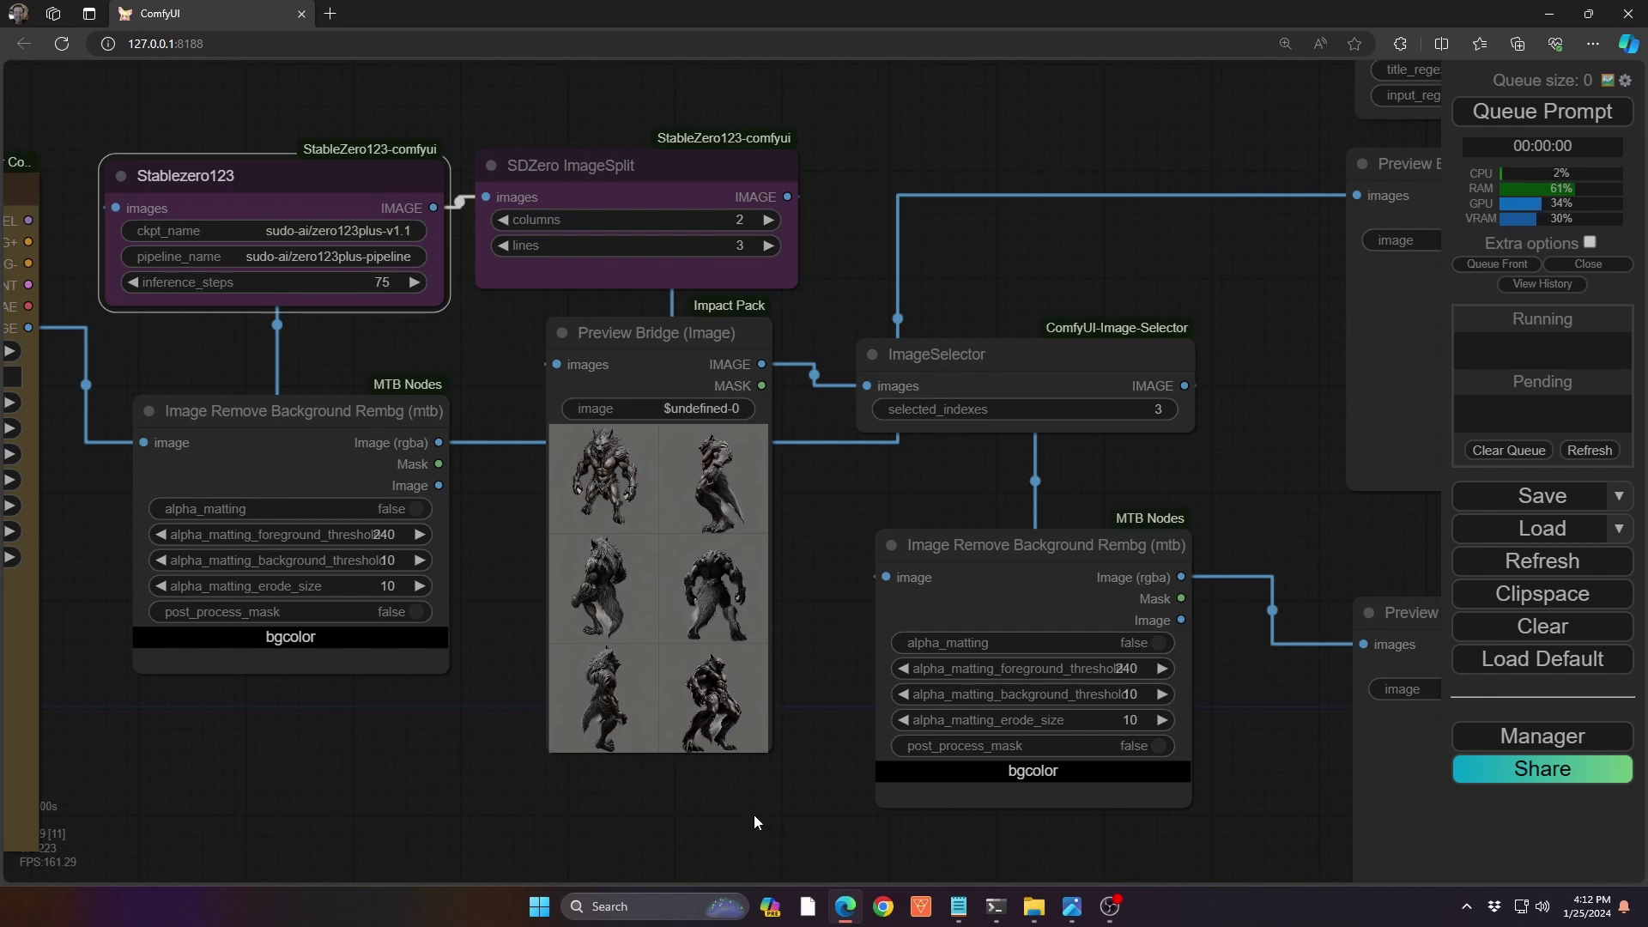
{"action": "left_click_drag", "start_coordinate": [834, 520], "coordinate": [600, 620]}
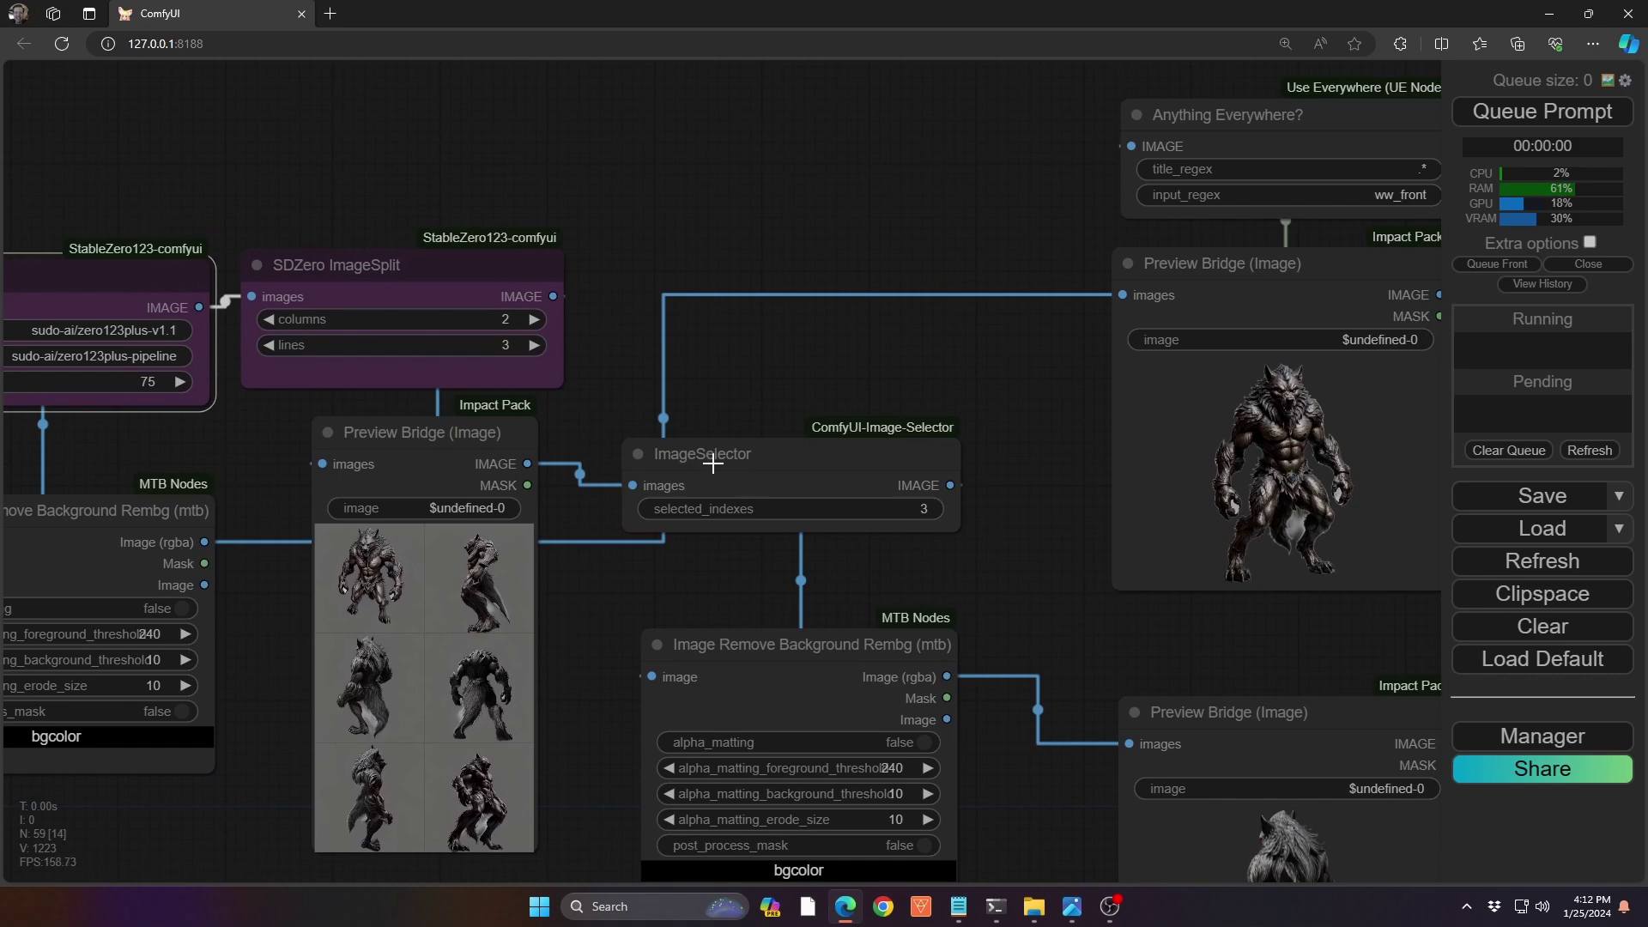
{"action": "left_click_drag", "start_coordinate": [747, 456], "coordinate": [756, 455]}
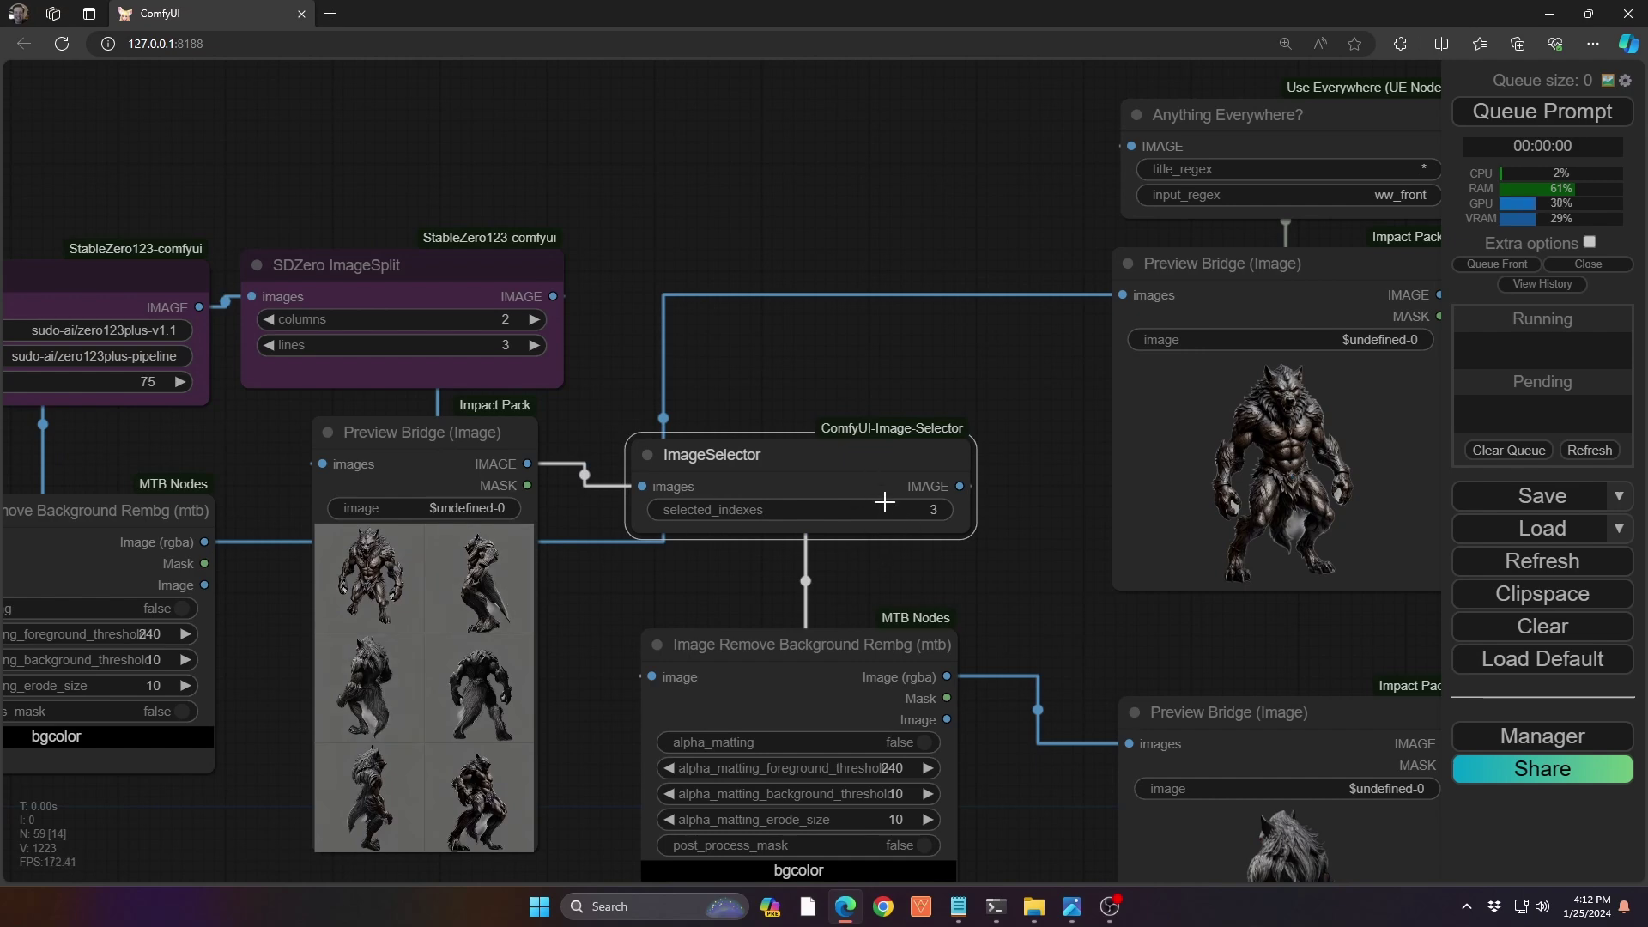
- Move the lower Rembg node down beside the front and back cutout previews
{"action": "left_click_drag", "start_coordinate": [965, 581], "coordinate": [666, 447]}
{"action": "left_click_drag", "start_coordinate": [479, 486], "coordinate": [468, 521]}
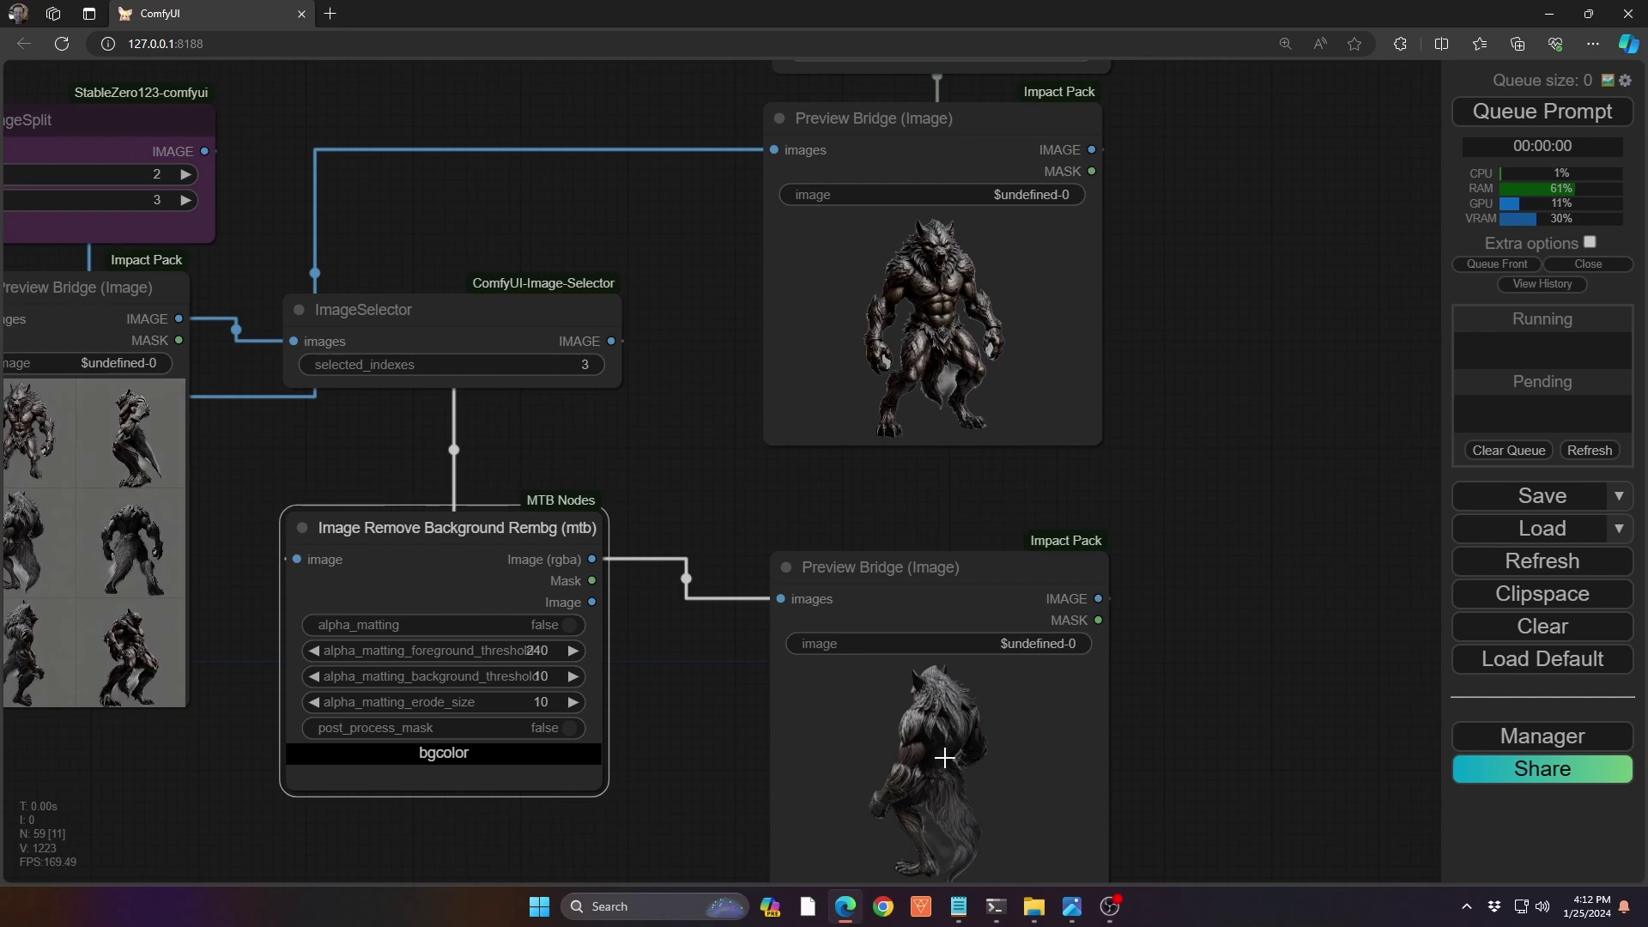
{"action": "left_click_drag", "start_coordinate": [1140, 745], "coordinate": [1139, 690]}
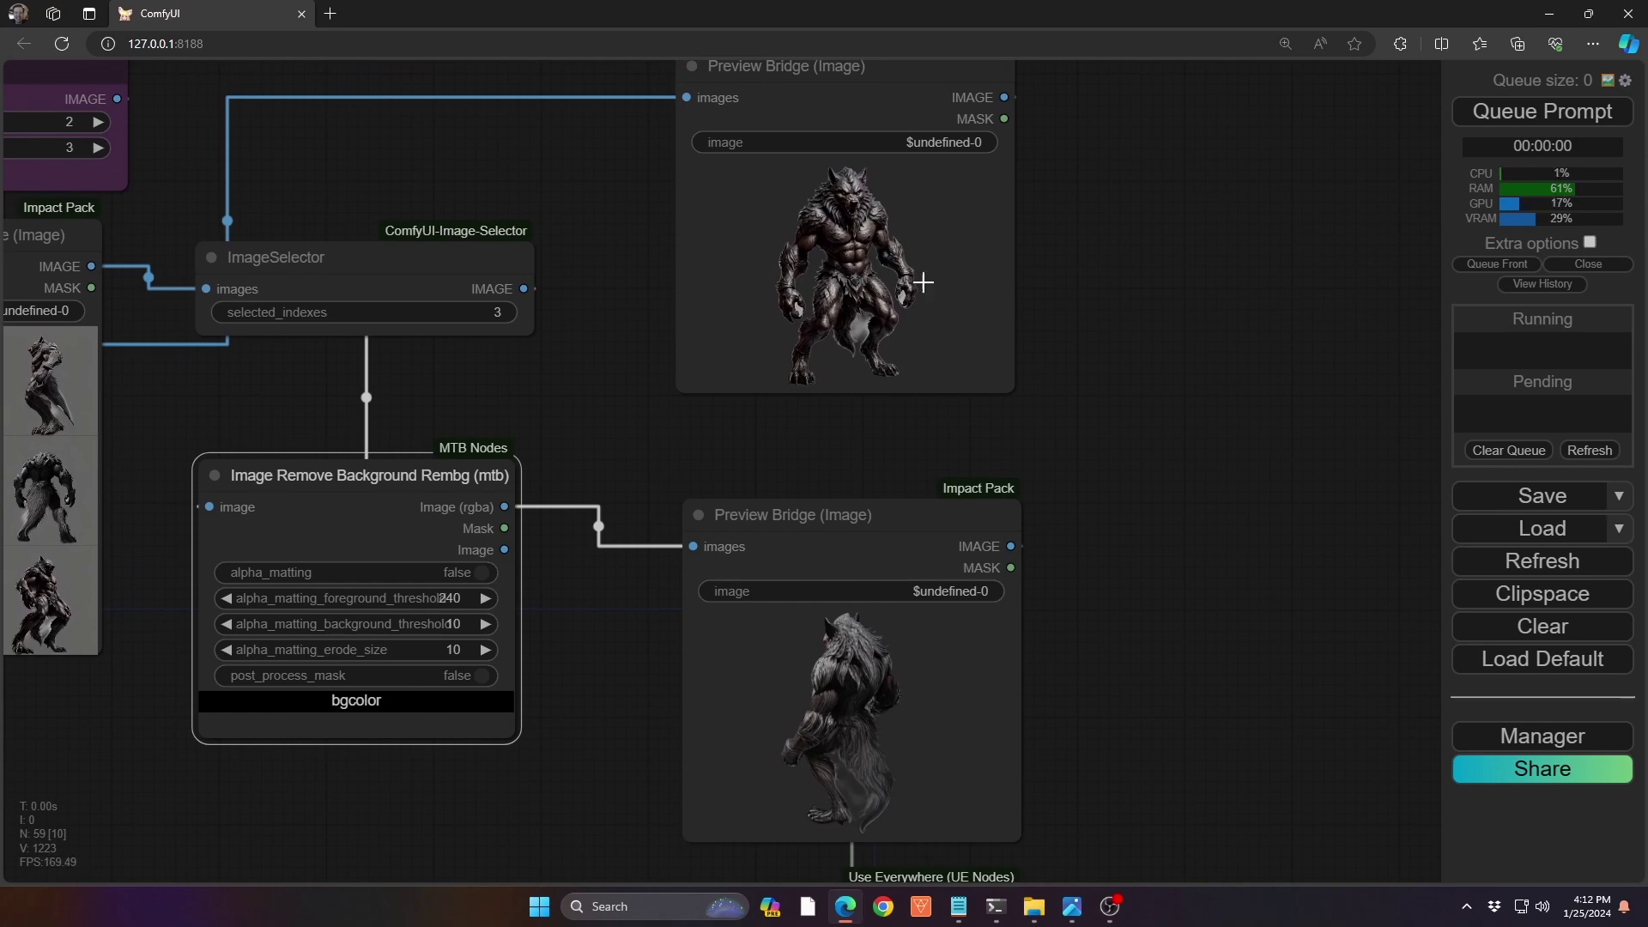
{"action": "left_click_drag", "start_coordinate": [1175, 486], "coordinate": [949, 522]}
{"action": "scroll", "coordinate": [1157, 497], "scroll_direction": "down", "scroll_amount": 5}
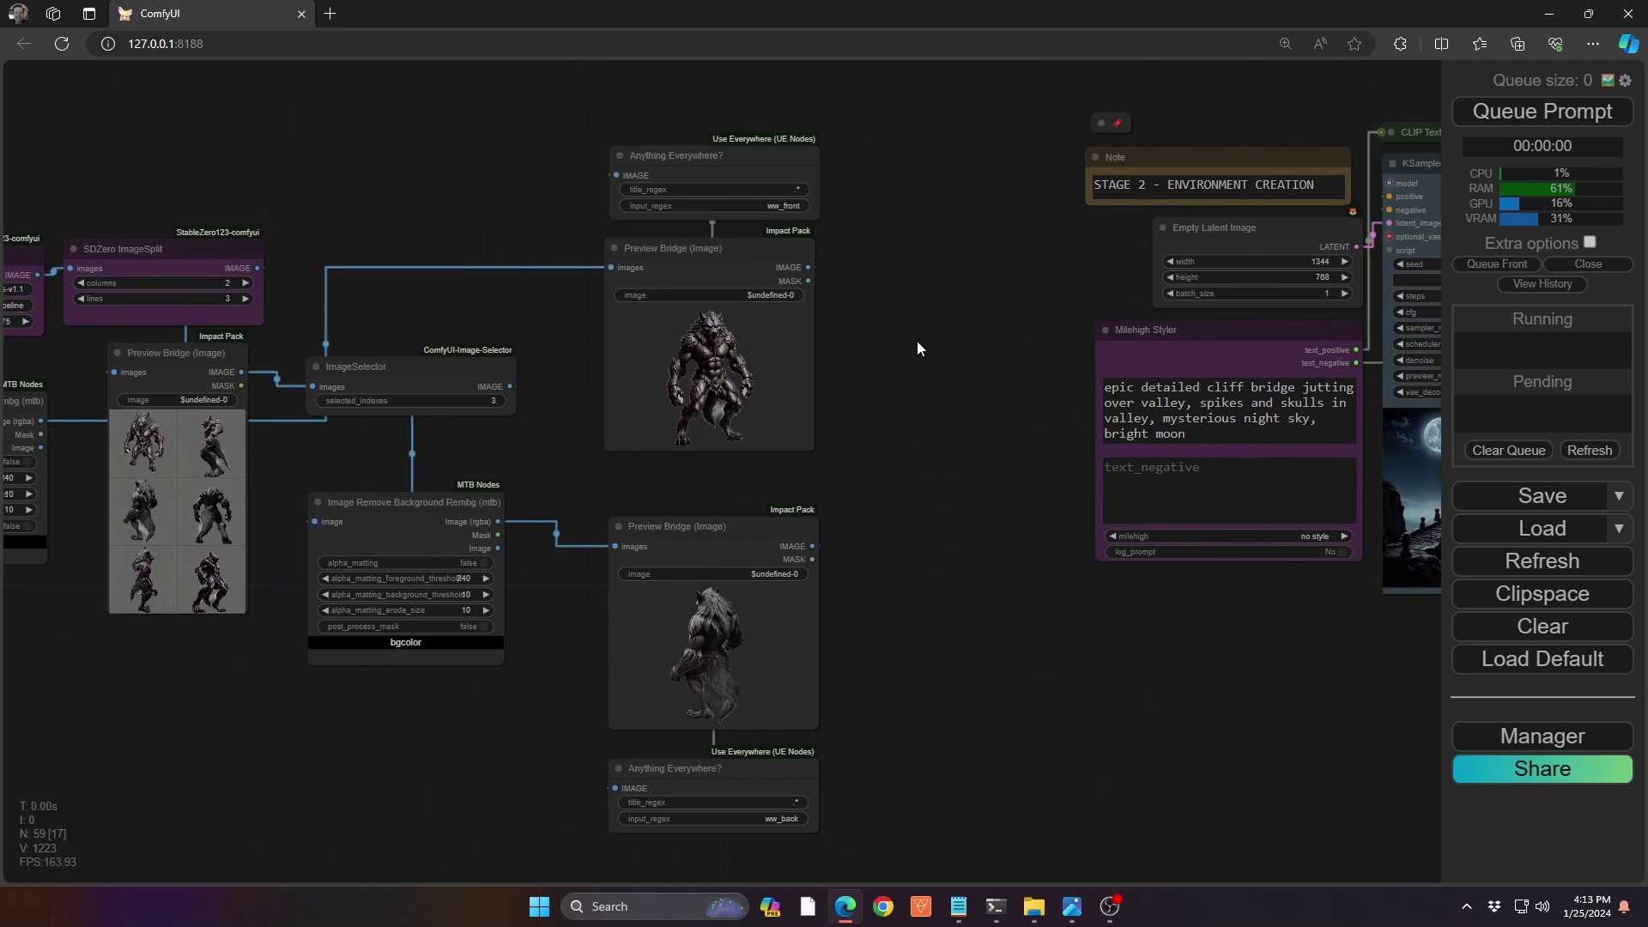
{"action": "scroll", "coordinate": [733, 129], "scroll_direction": "up", "scroll_amount": 10}
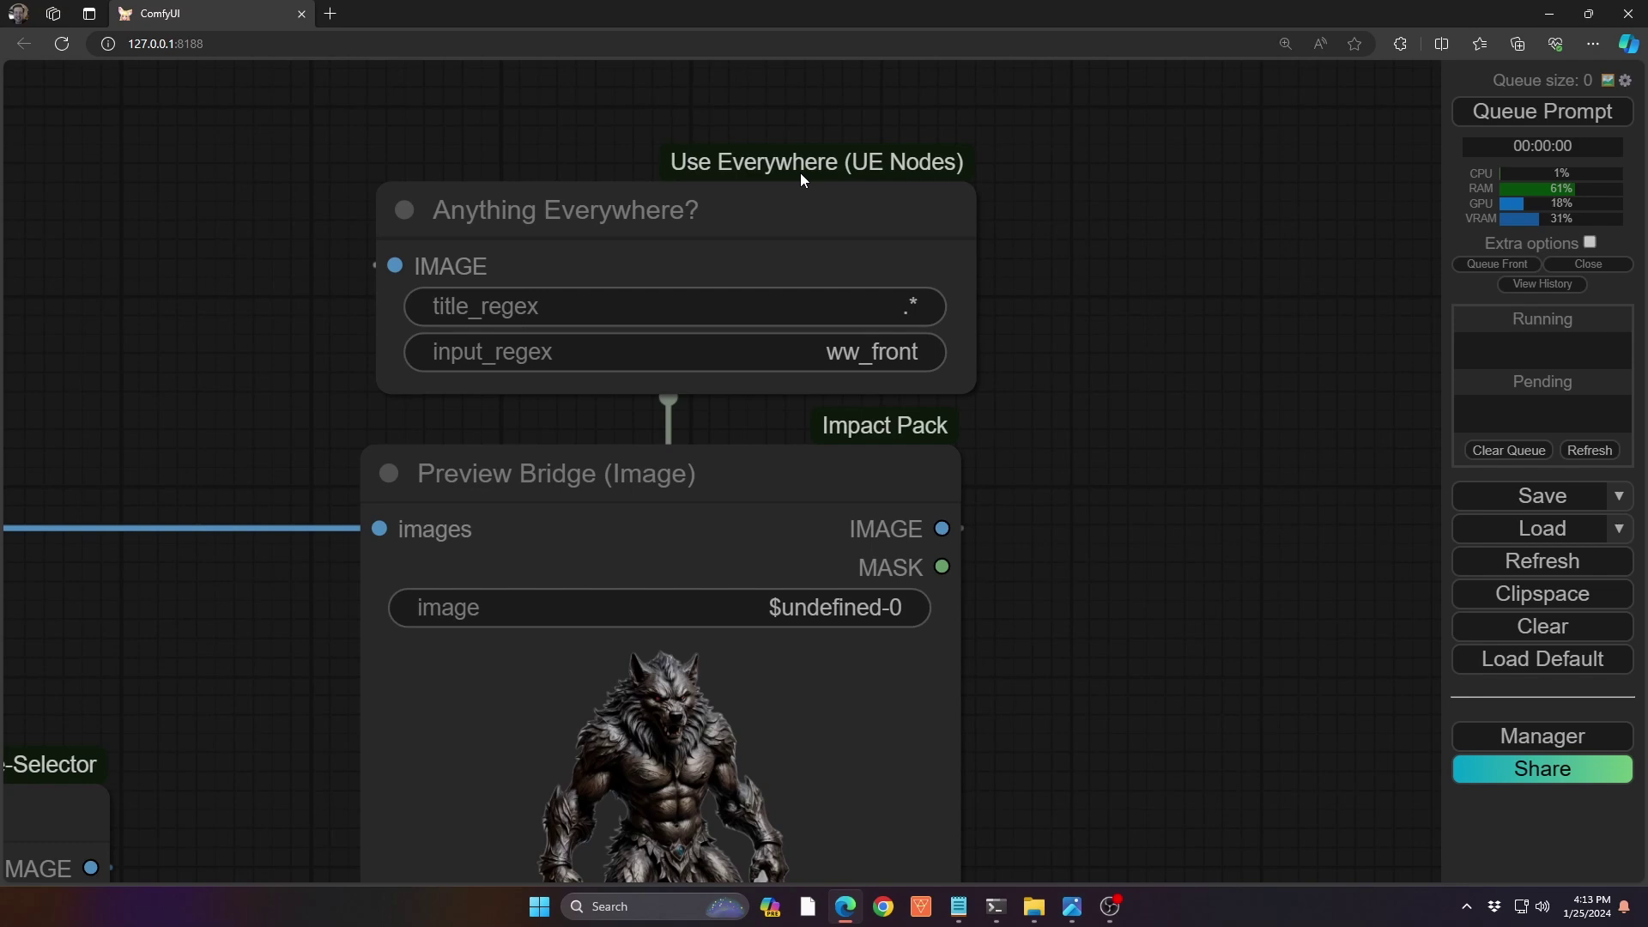
- Zoom out and bring up the slot menu for the Preview Bridge (Image) 'images' input
{"action": "scroll", "coordinate": [800, 177], "scroll_direction": "down", "scroll_amount": 4}
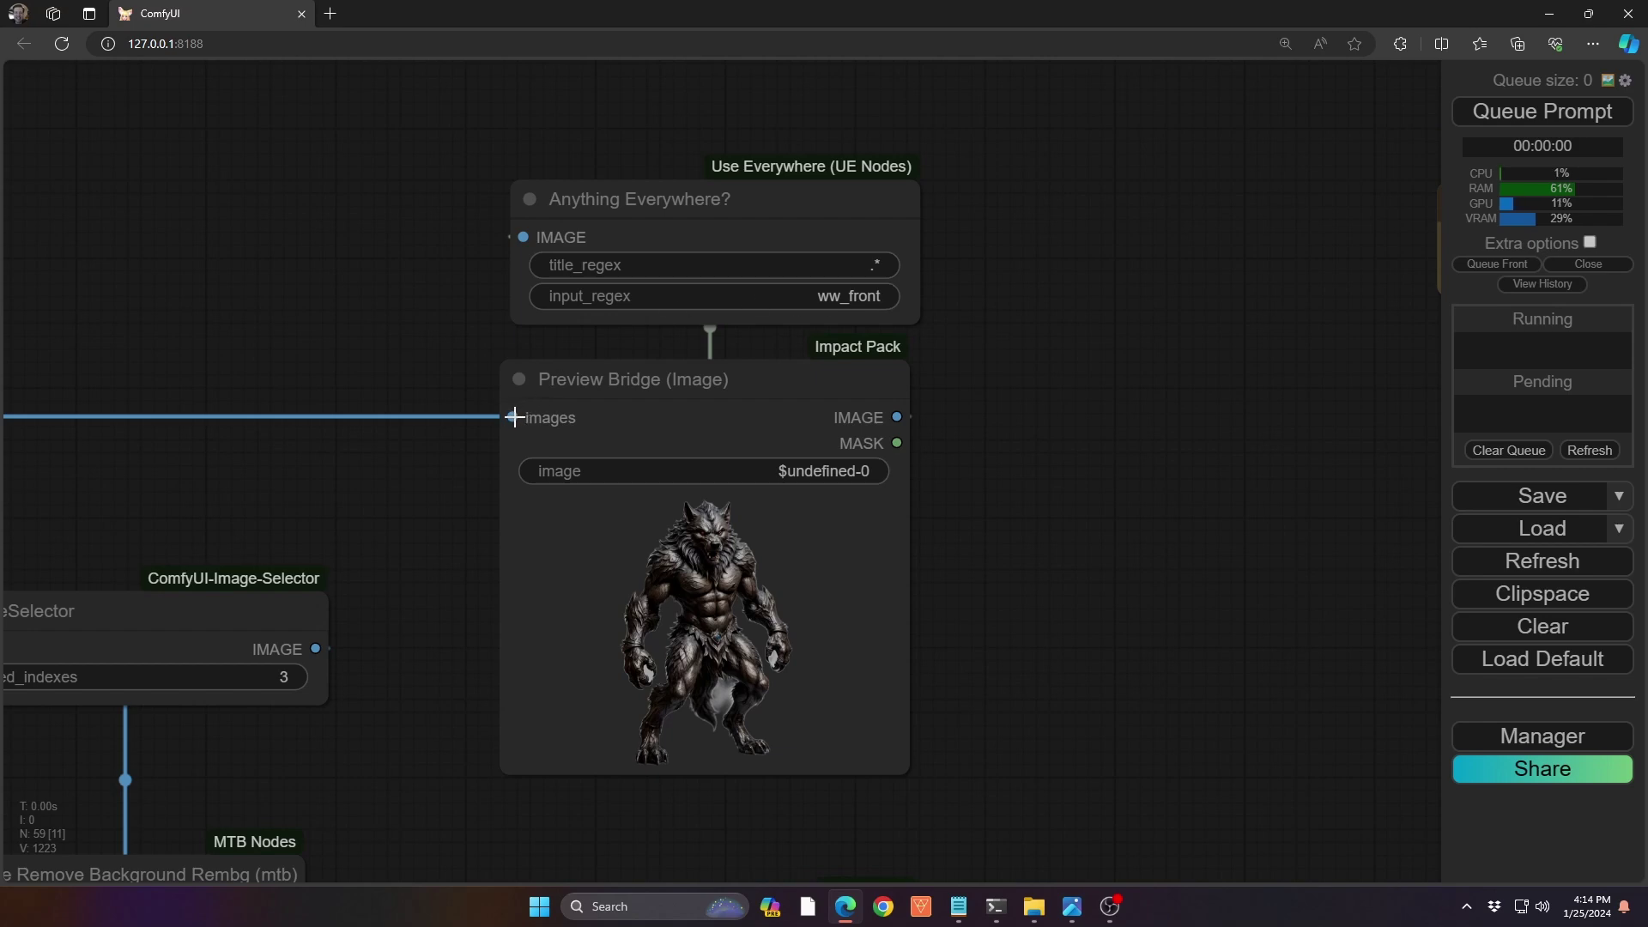
{"action": "right_click", "coordinate": [511, 418]}
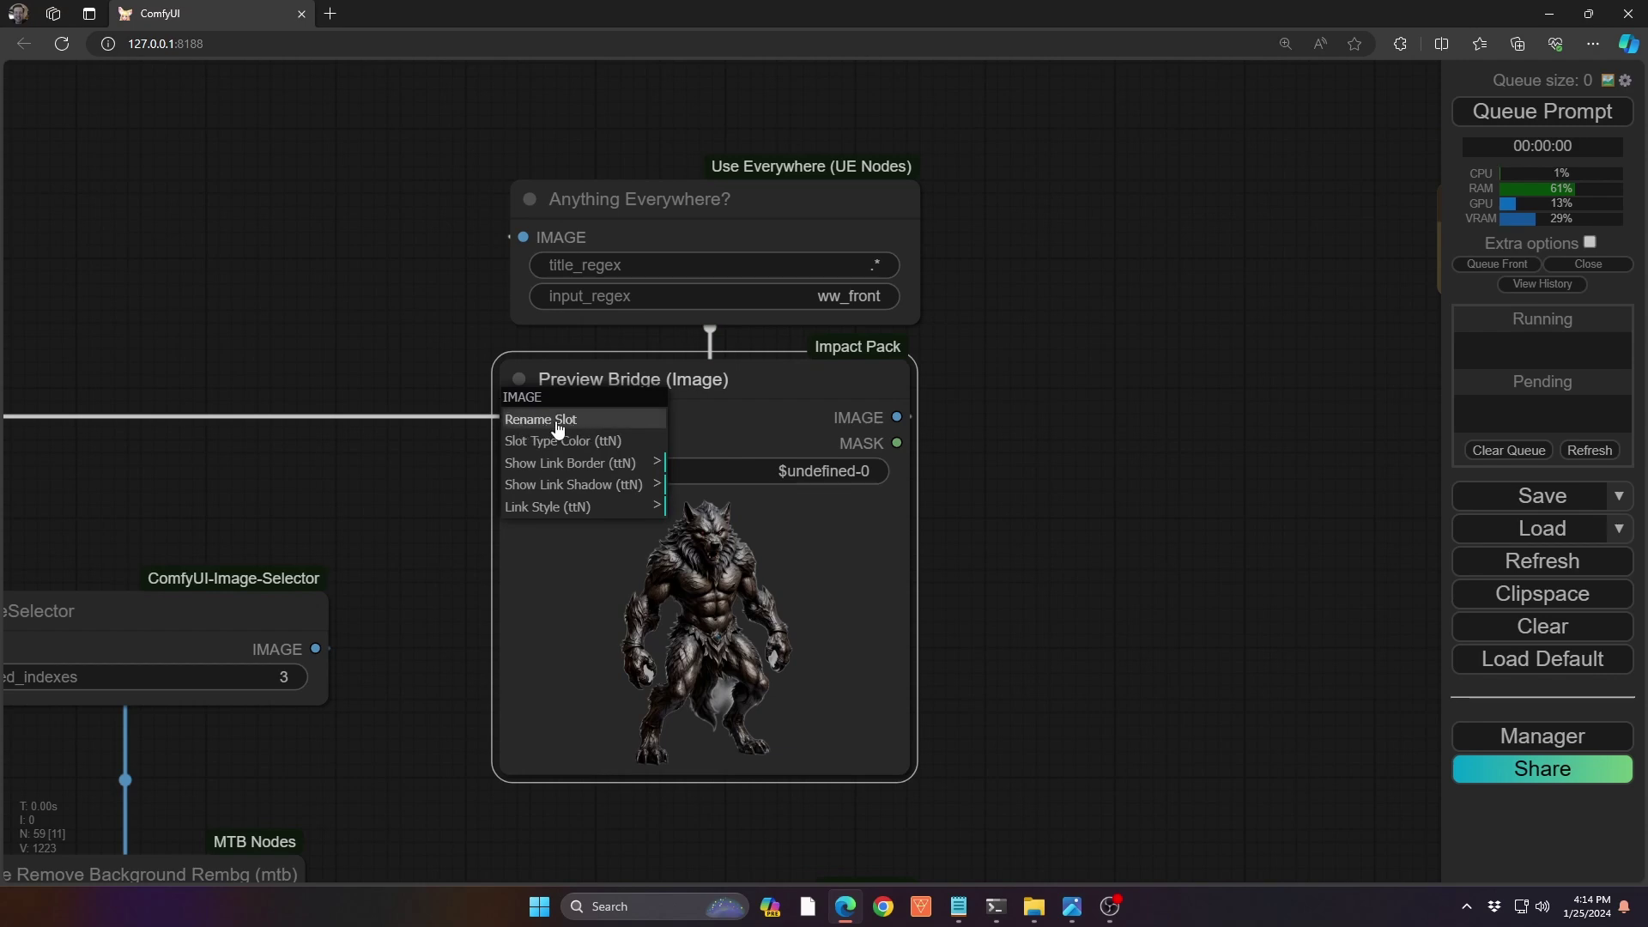
{"action": "left_click", "coordinate": [1056, 478]}
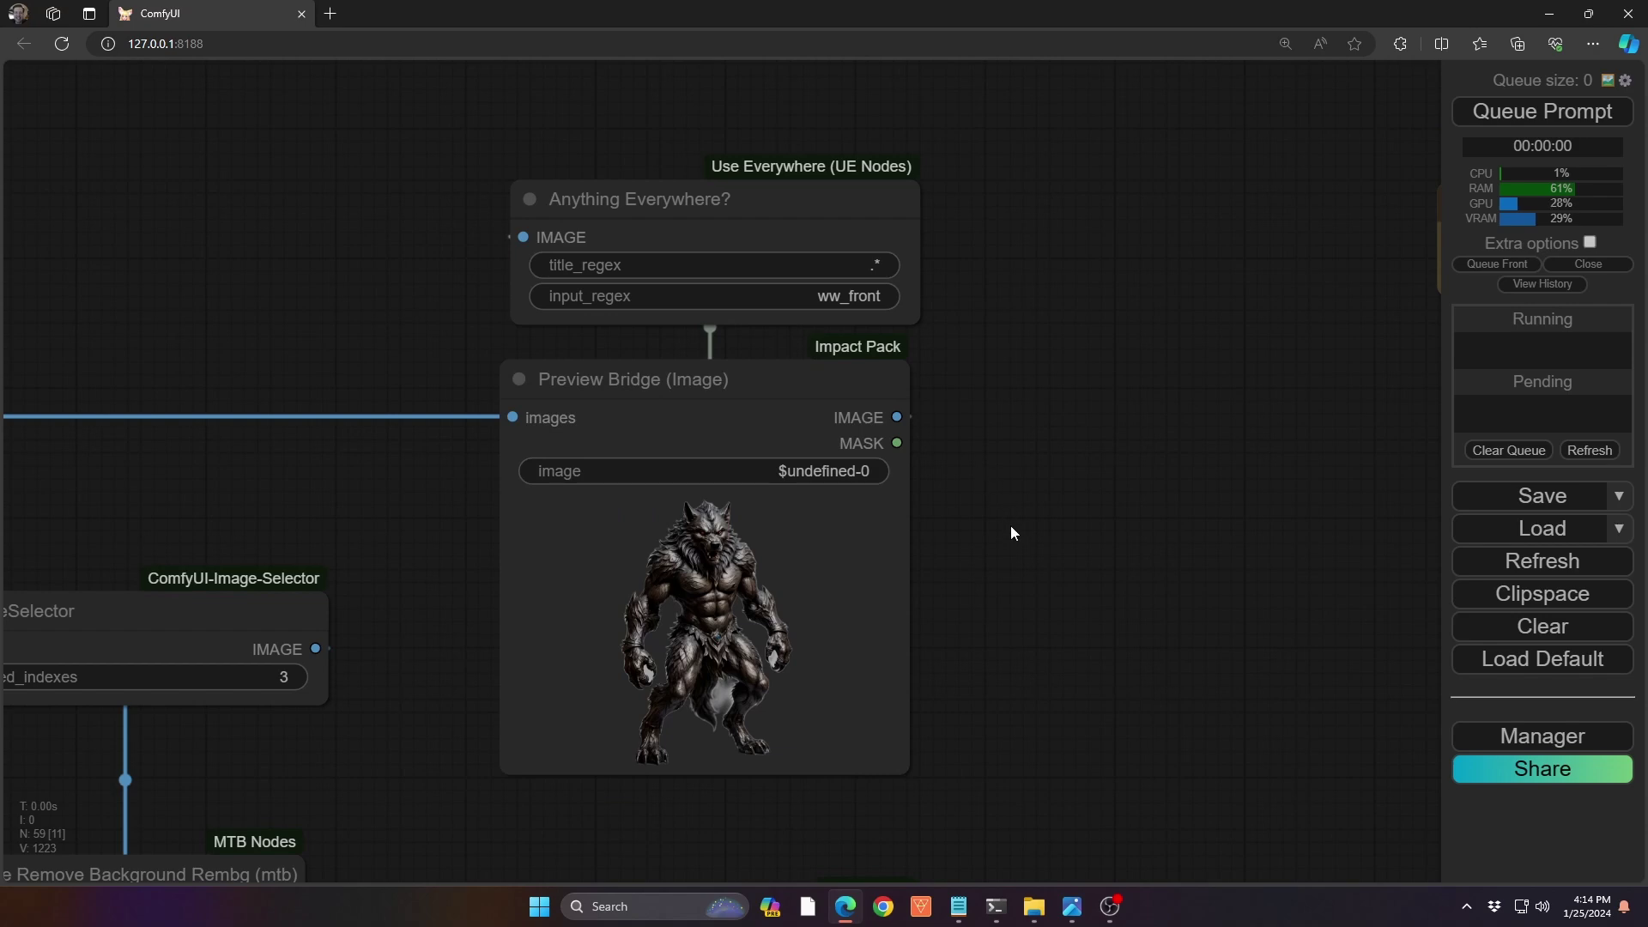
{"action": "left_click_drag", "start_coordinate": [1012, 525], "coordinate": [1000, 325]}
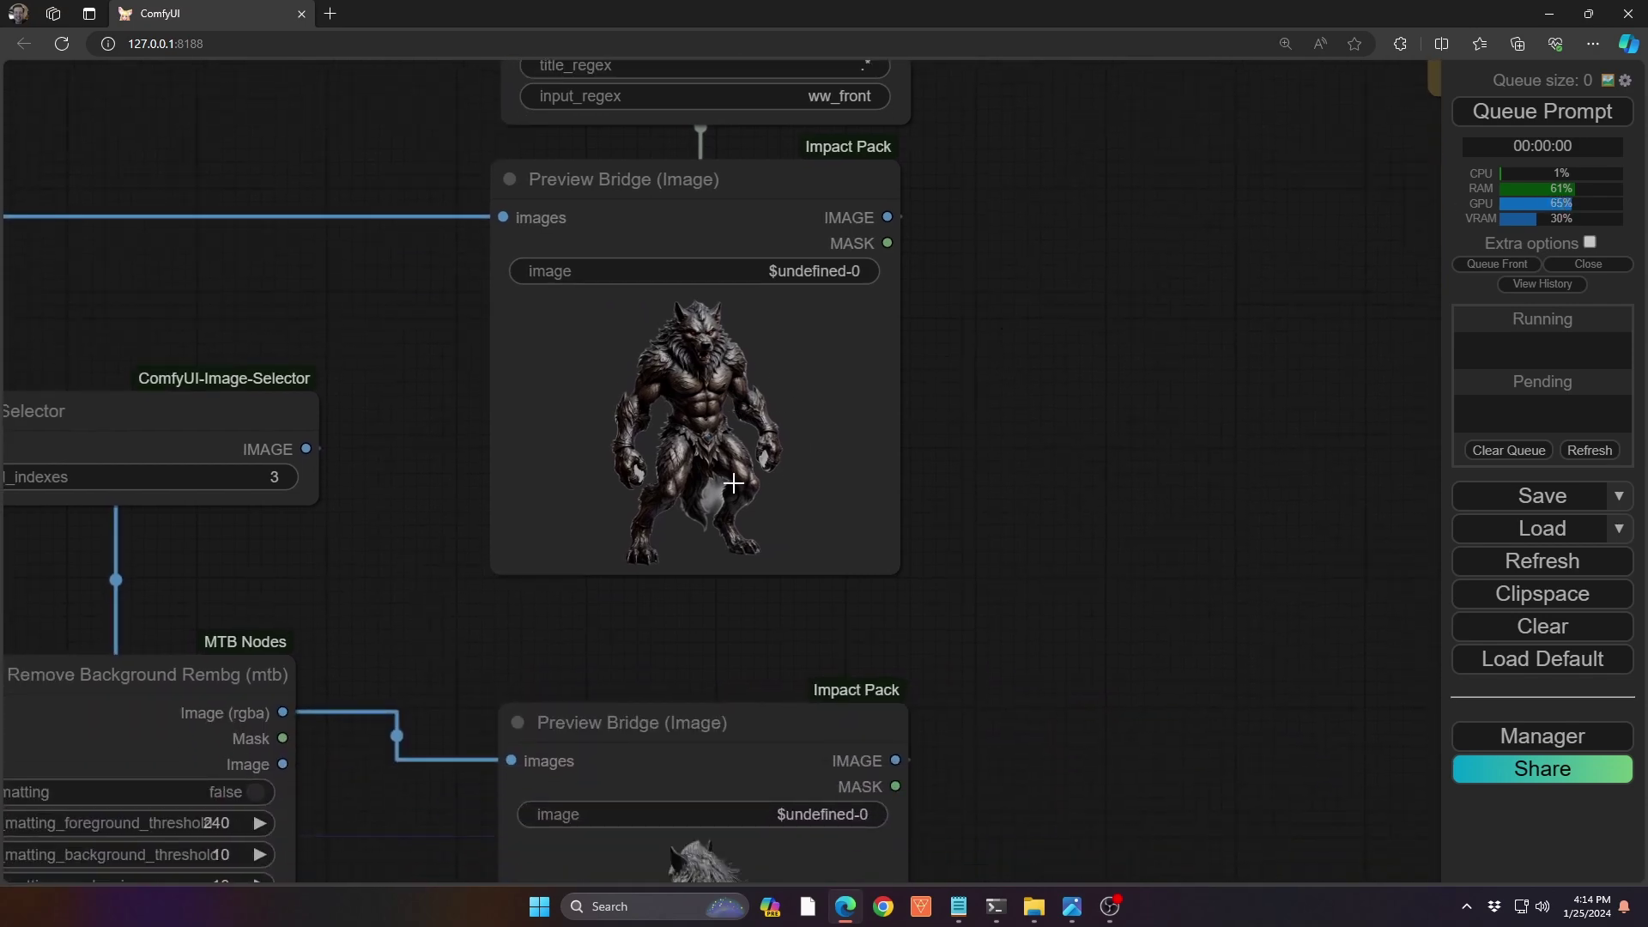
{"action": "left_click_drag", "start_coordinate": [1101, 776], "coordinate": [1063, 220]}
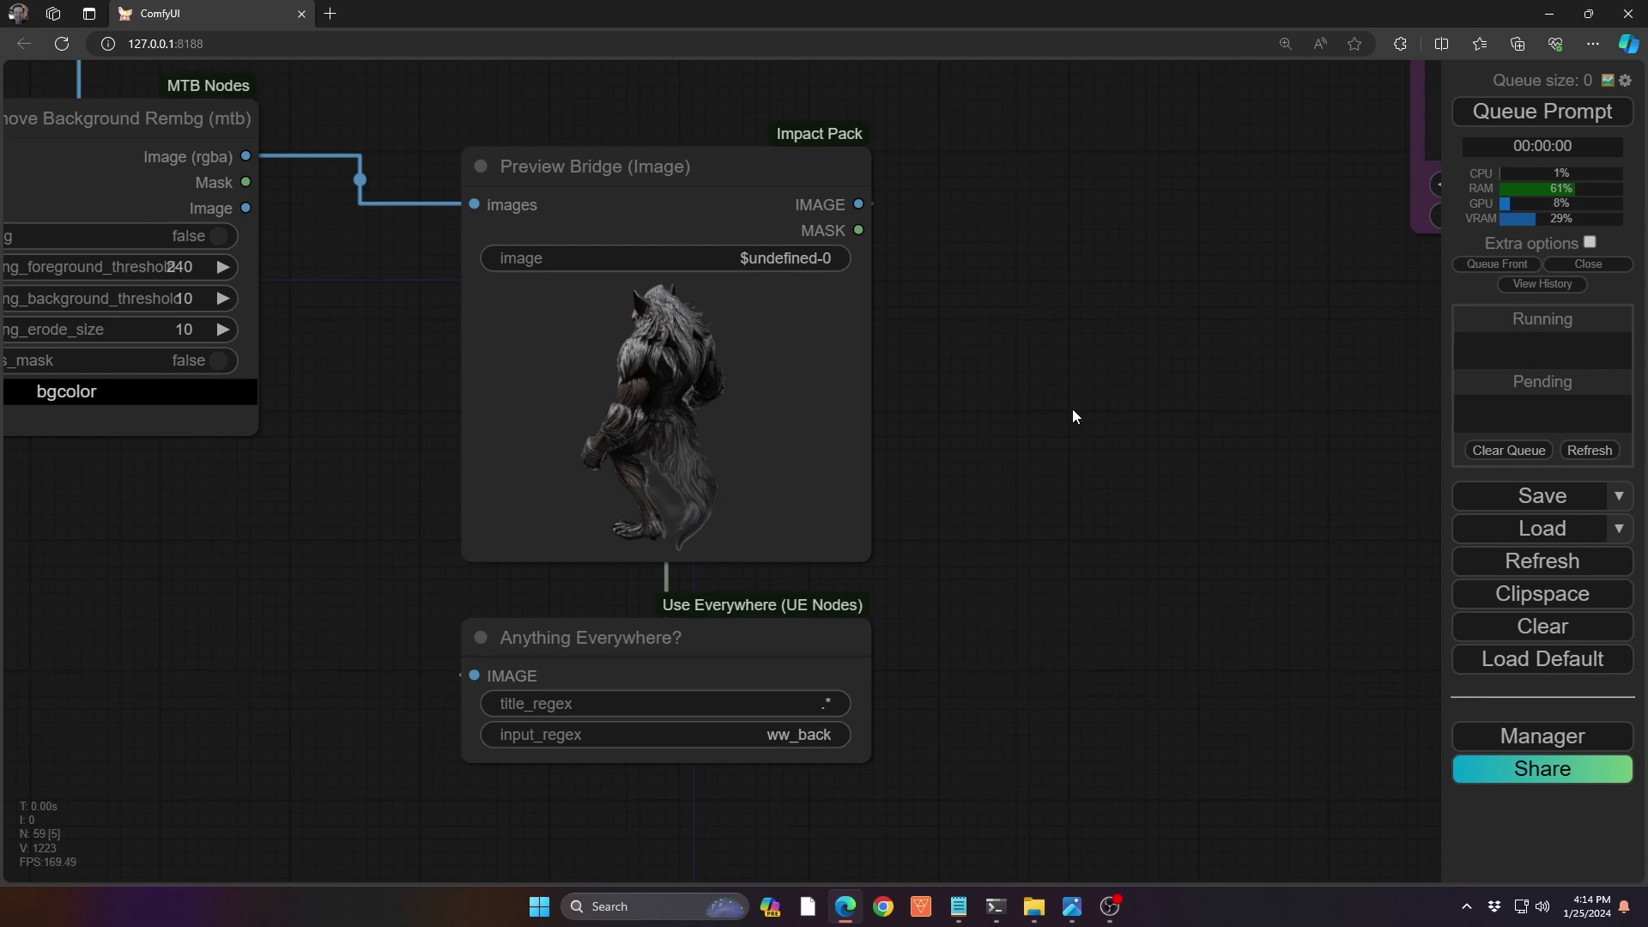
{"action": "left_click_drag", "start_coordinate": [1166, 272], "coordinate": [1090, 709]}
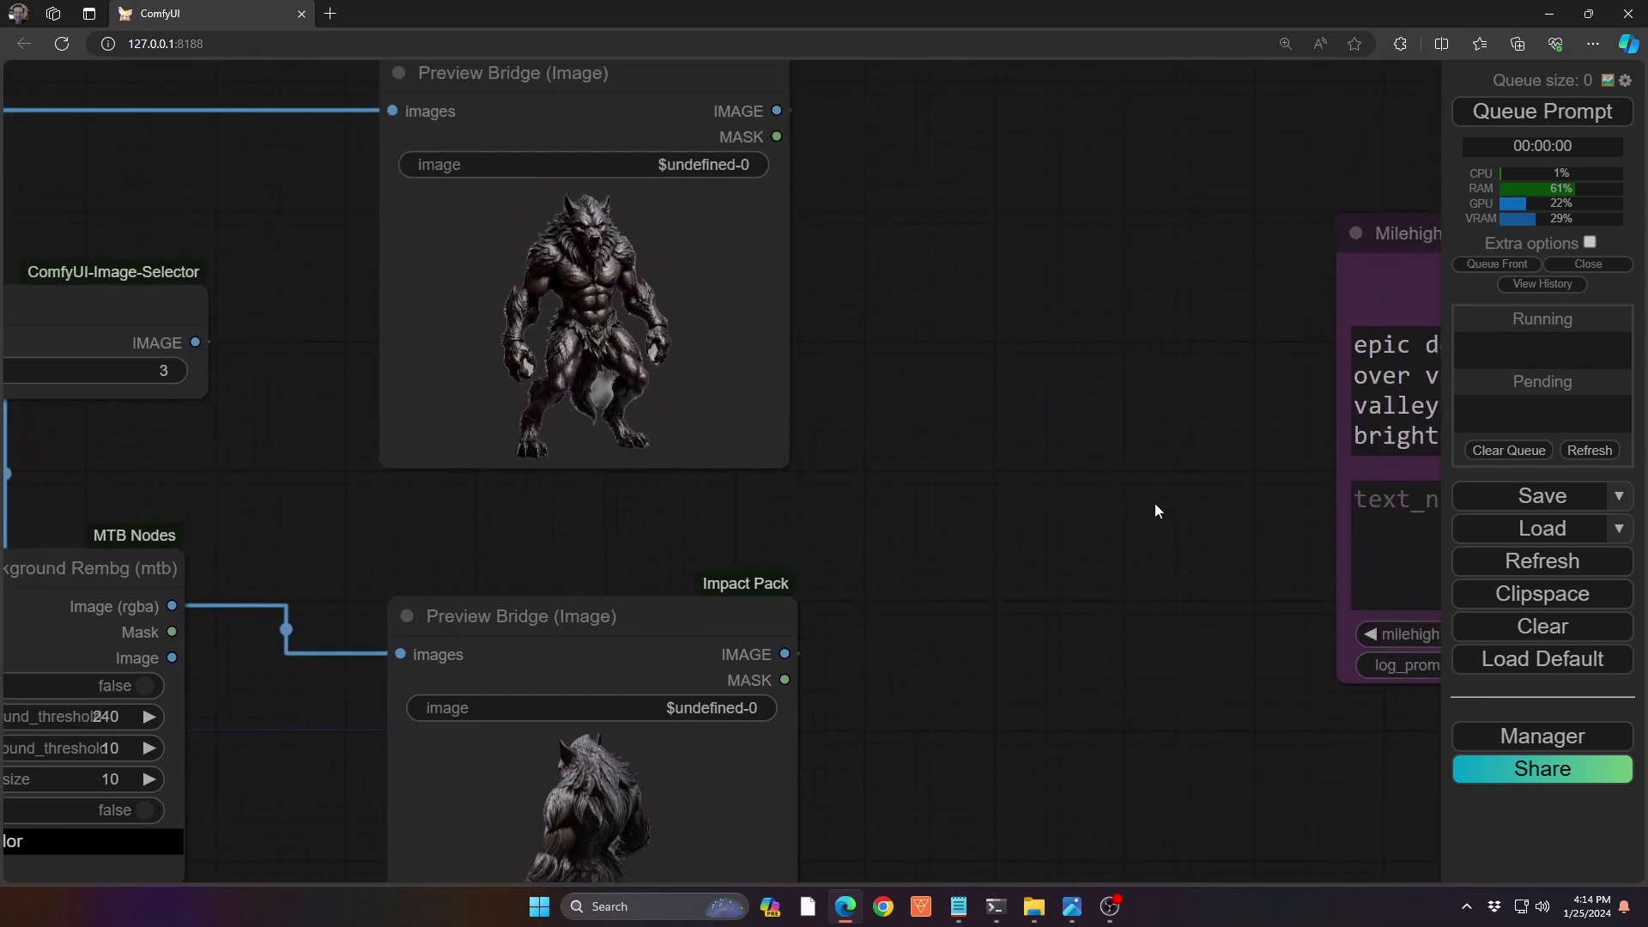
{"action": "left_click_drag", "start_coordinate": [1157, 512], "coordinate": [1175, 623]}
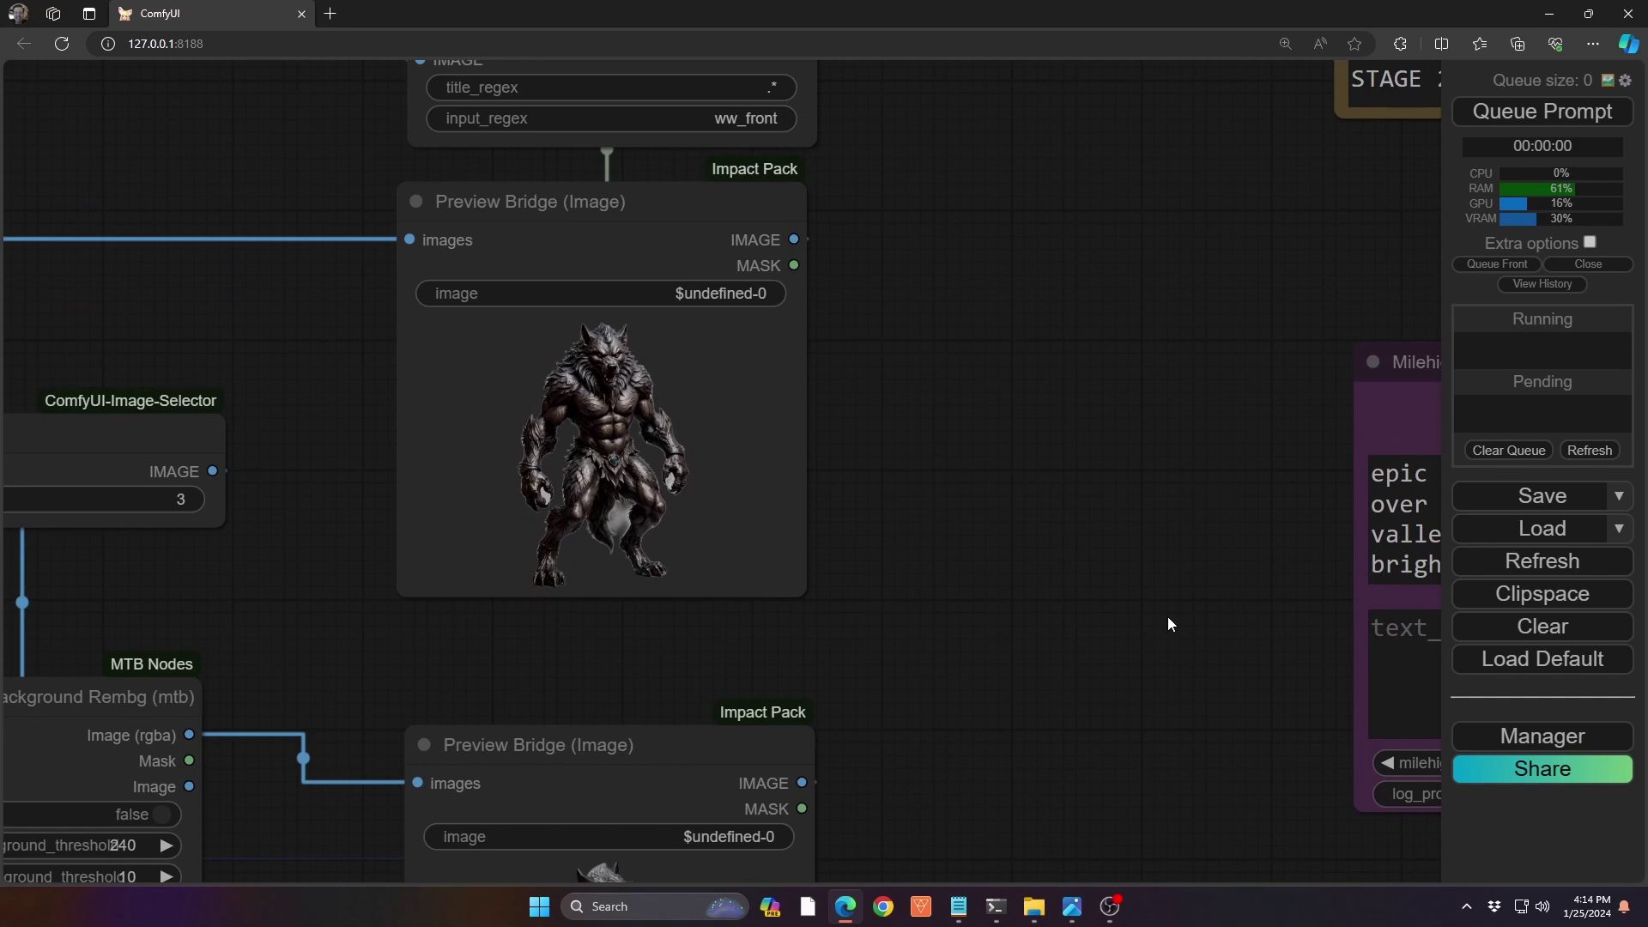
- Jump to the Stage 1 Character Creation bookmark using shortcut key 2
{"action": "key", "text": "2"}
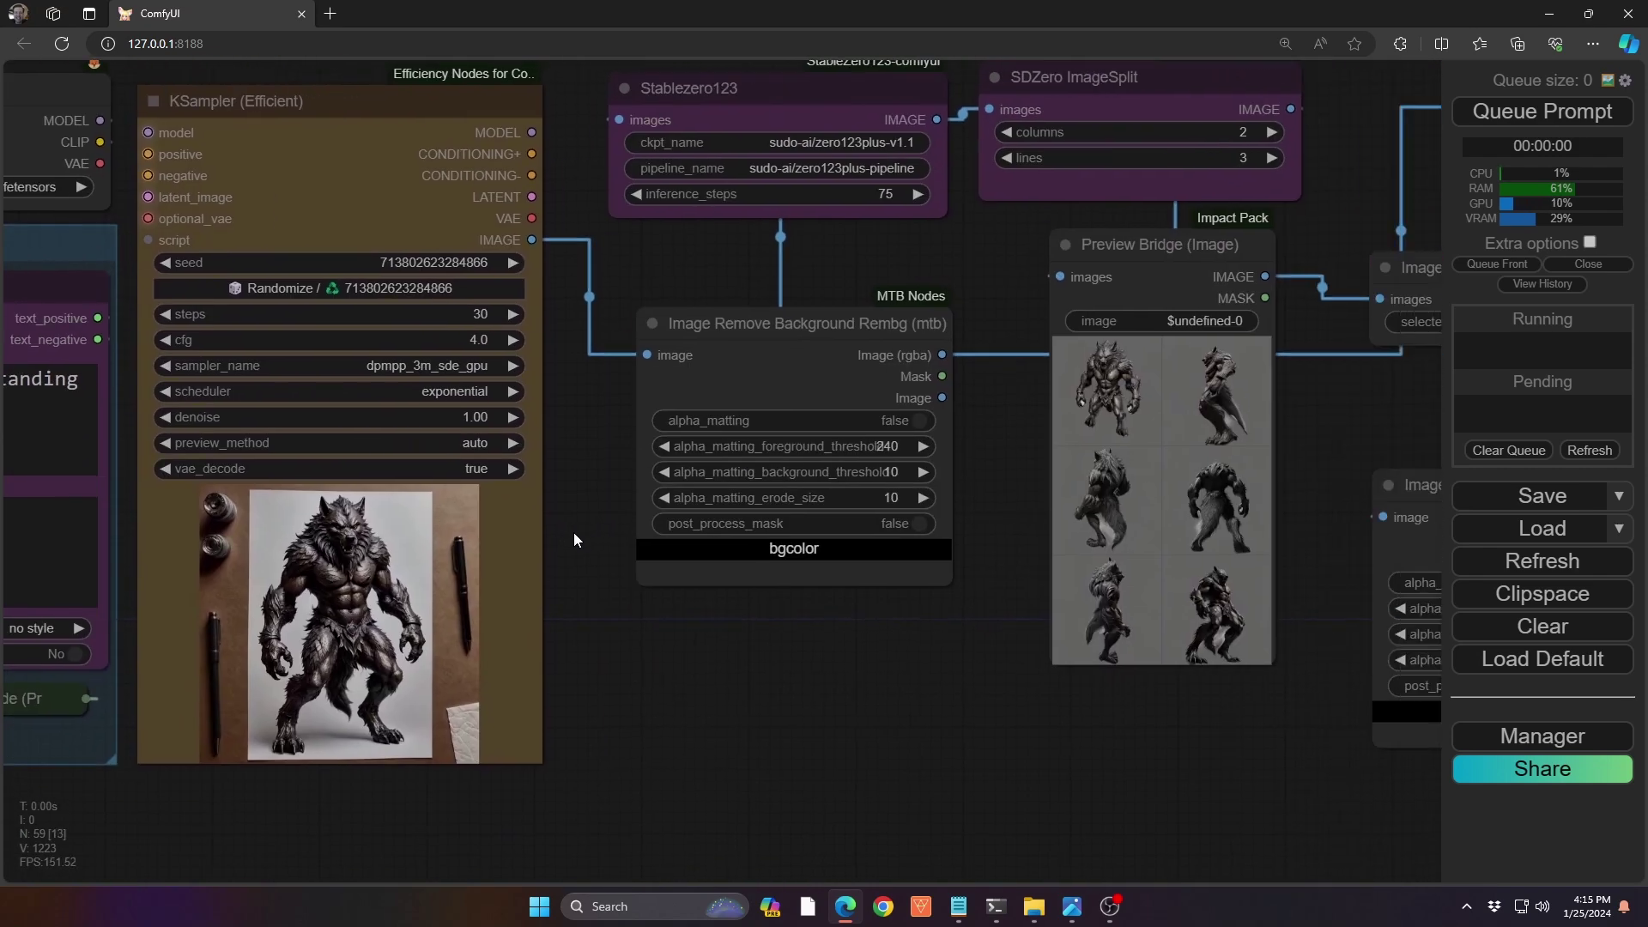
- Pan past the Stablezero123 and ImageSelector nodes to the Stage 2 cliff-bridge environment nodes
{"action": "left_click_drag", "start_coordinate": [573, 539], "coordinate": [155, 690]}
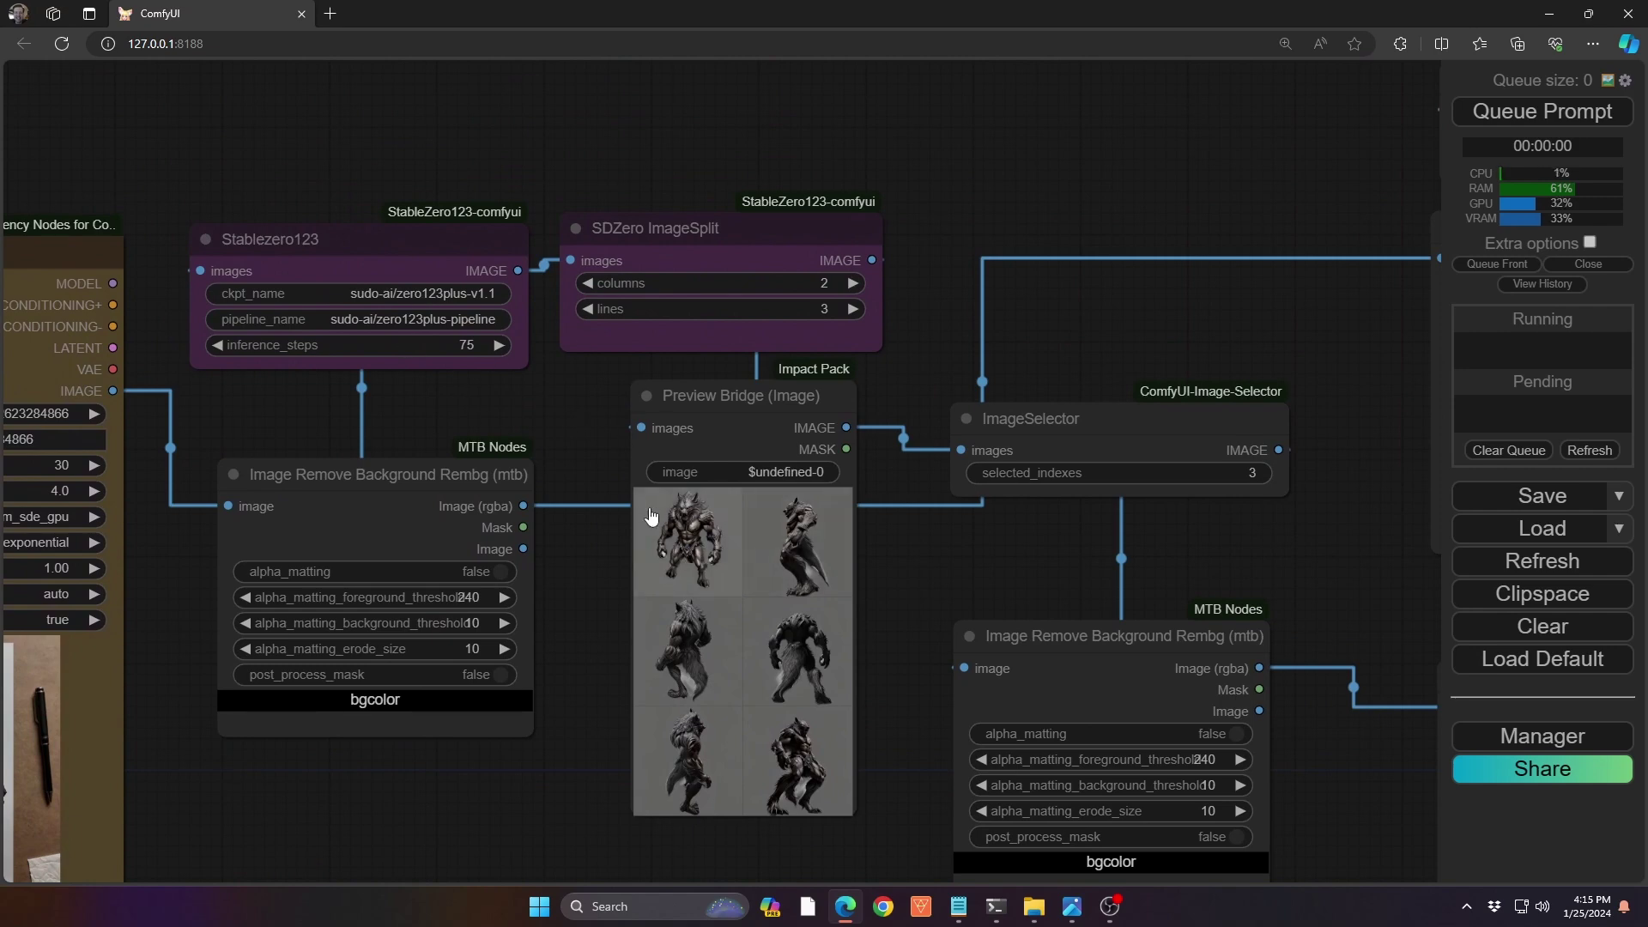
{"action": "left_click_drag", "start_coordinate": [79, 660], "coordinate": [352, 520]}
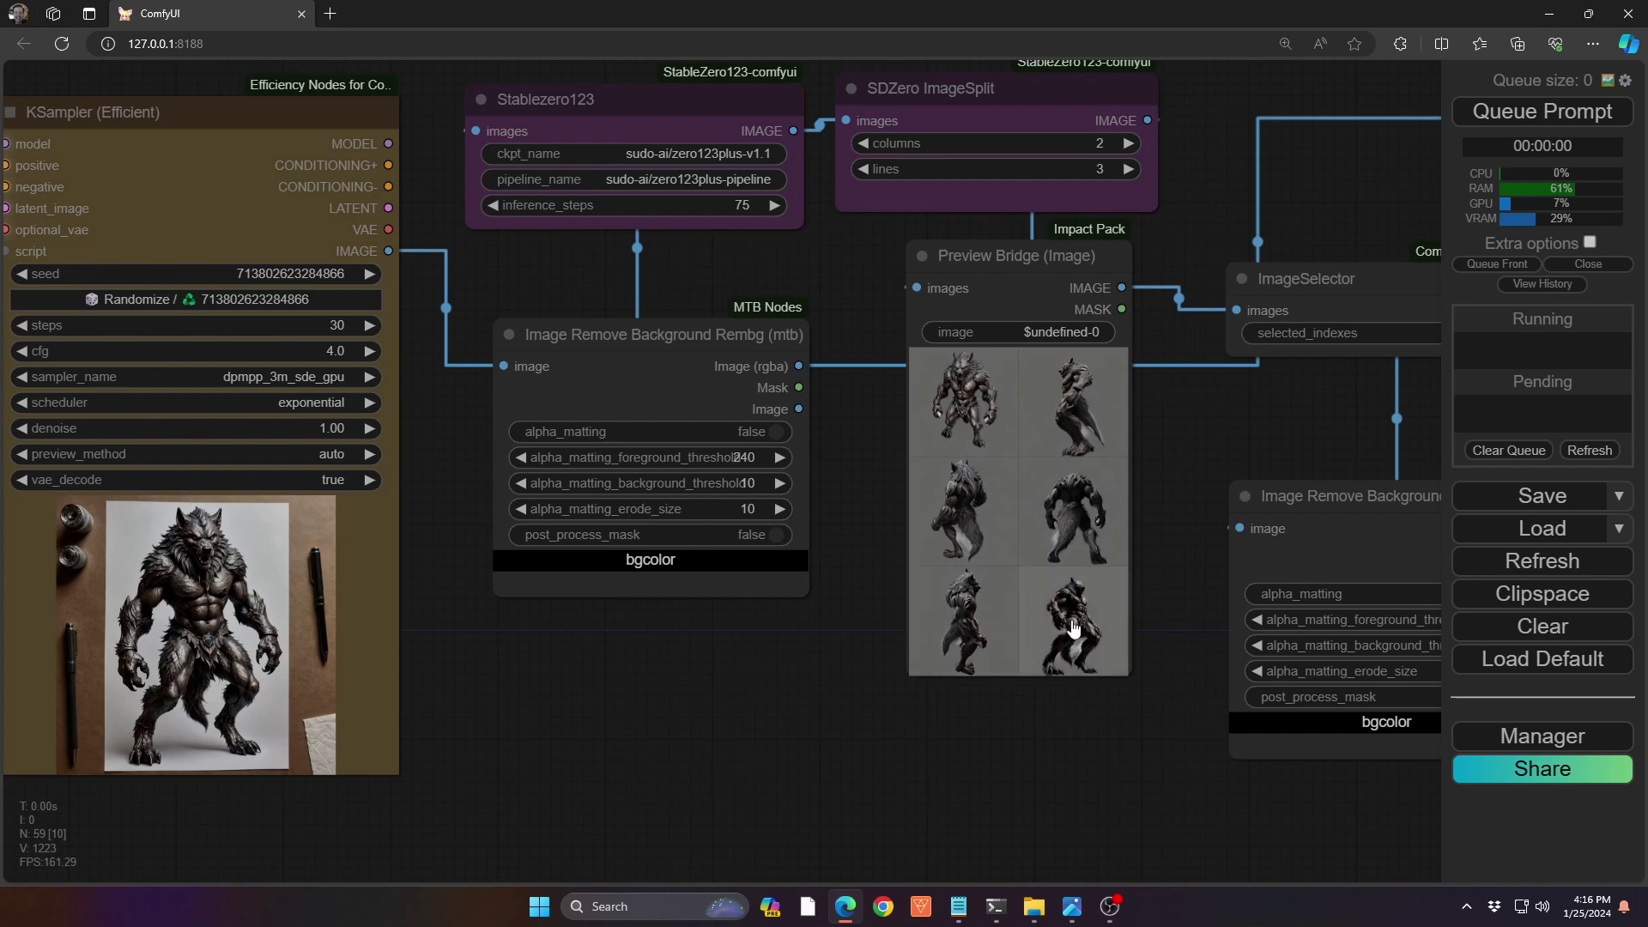
{"action": "left_click_drag", "start_coordinate": [1176, 775], "coordinate": [1080, 770]}
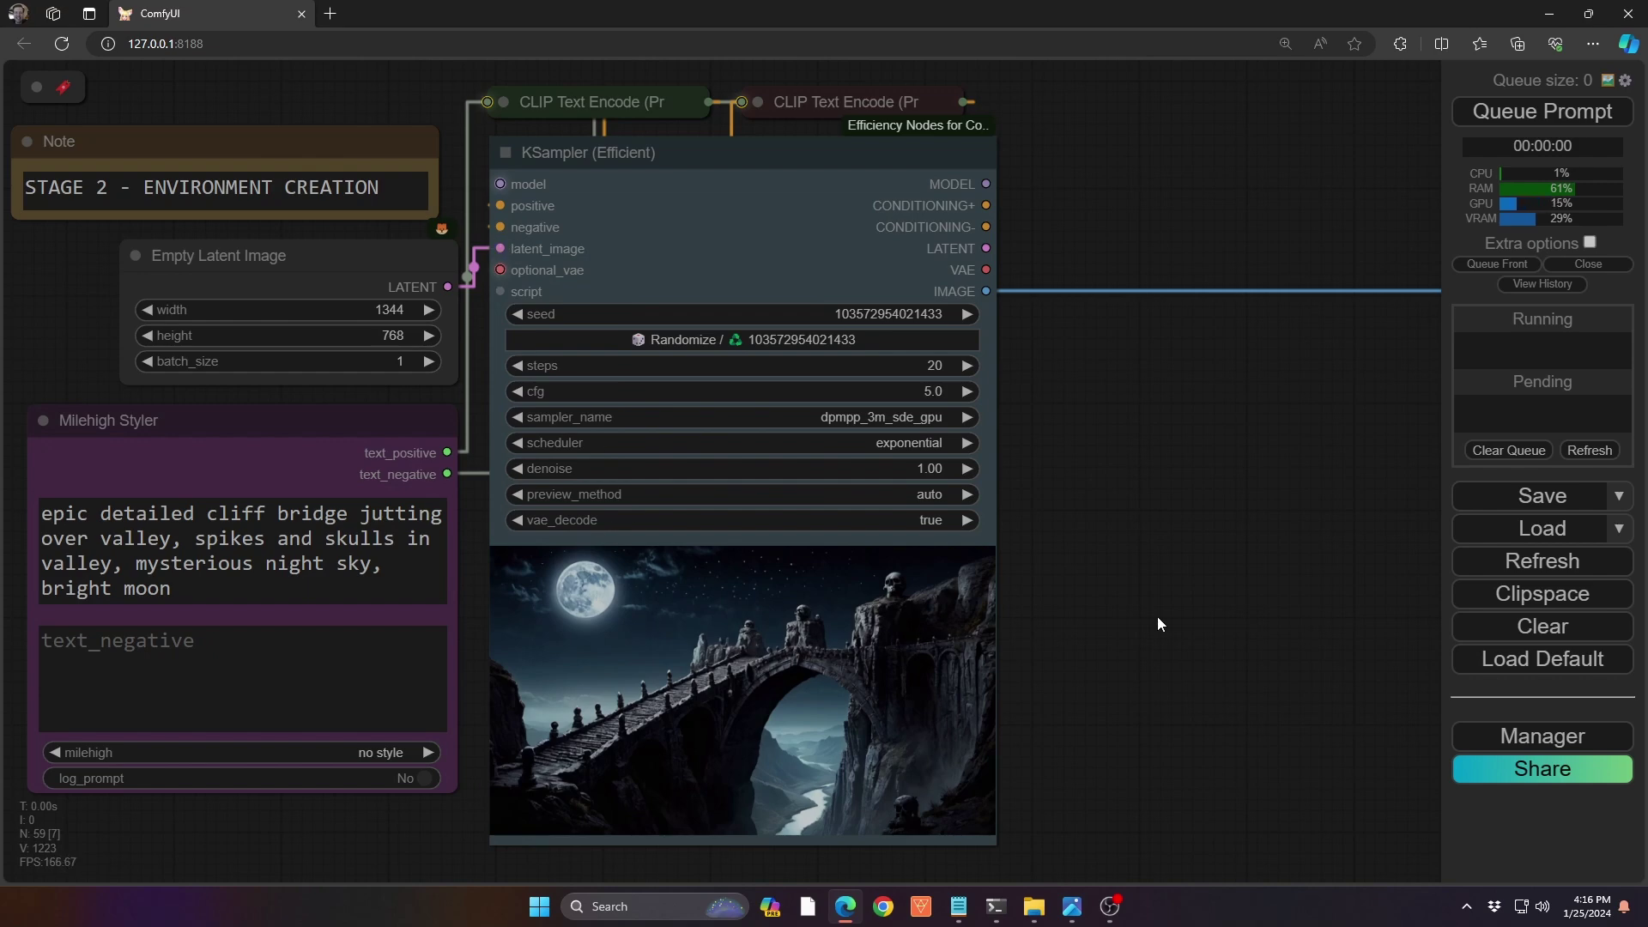
- Jump to the Stage 3 - Compositing area using bookmark key 3
{"action": "left_click_drag", "start_coordinate": [1181, 611], "coordinate": [1048, 625]}
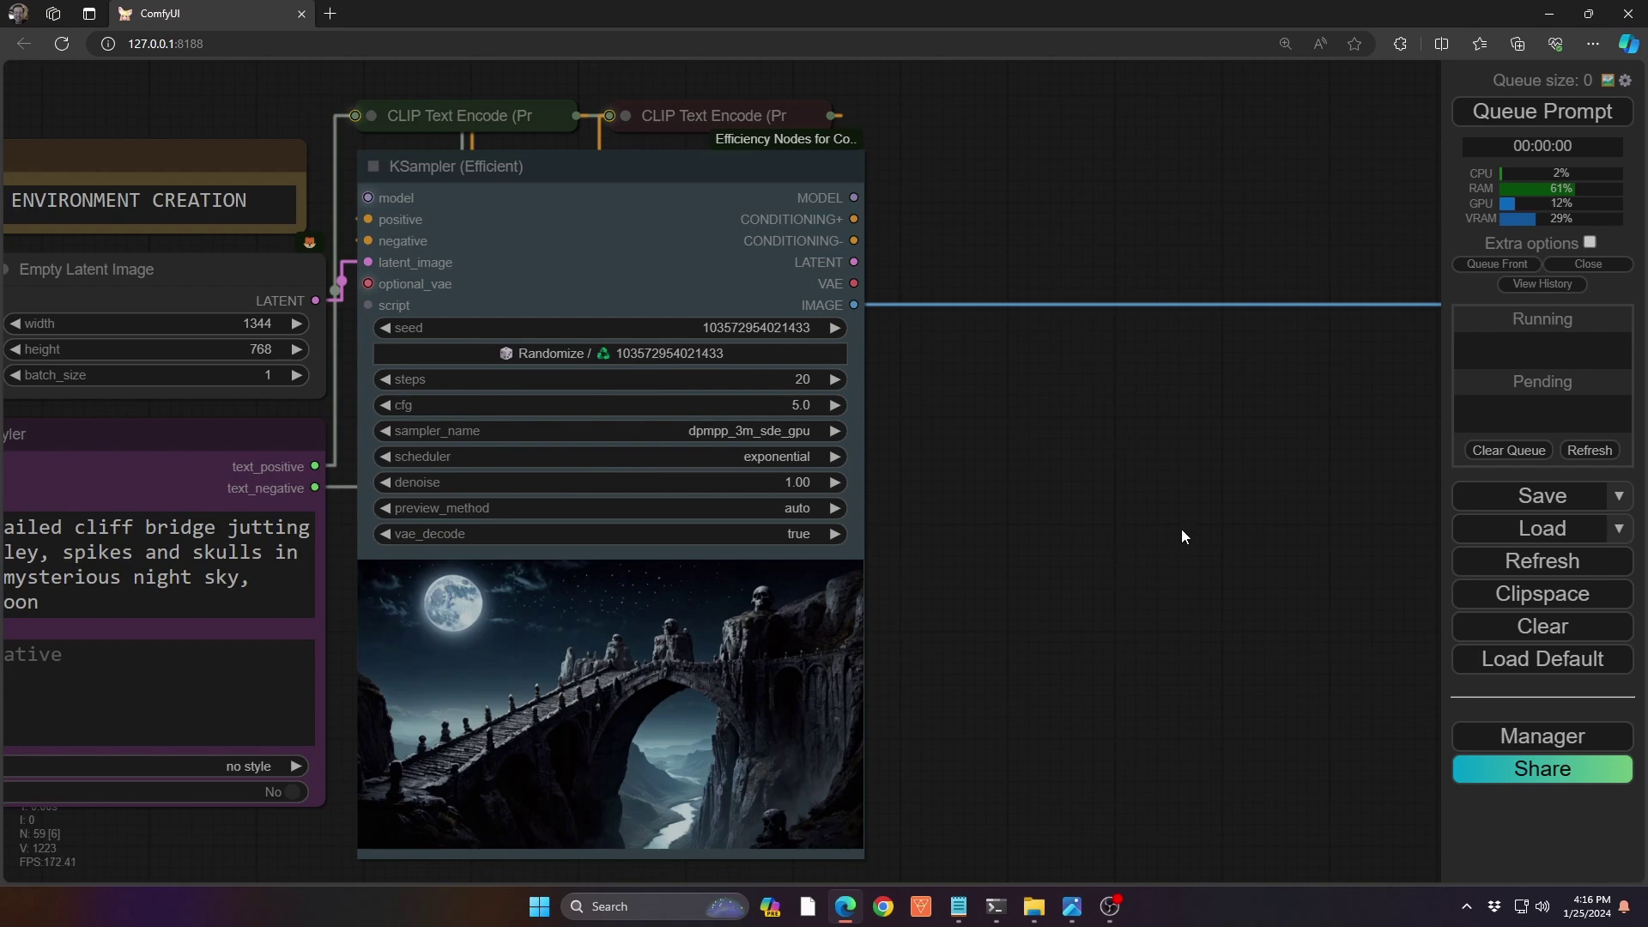
{"action": "key", "text": "3"}
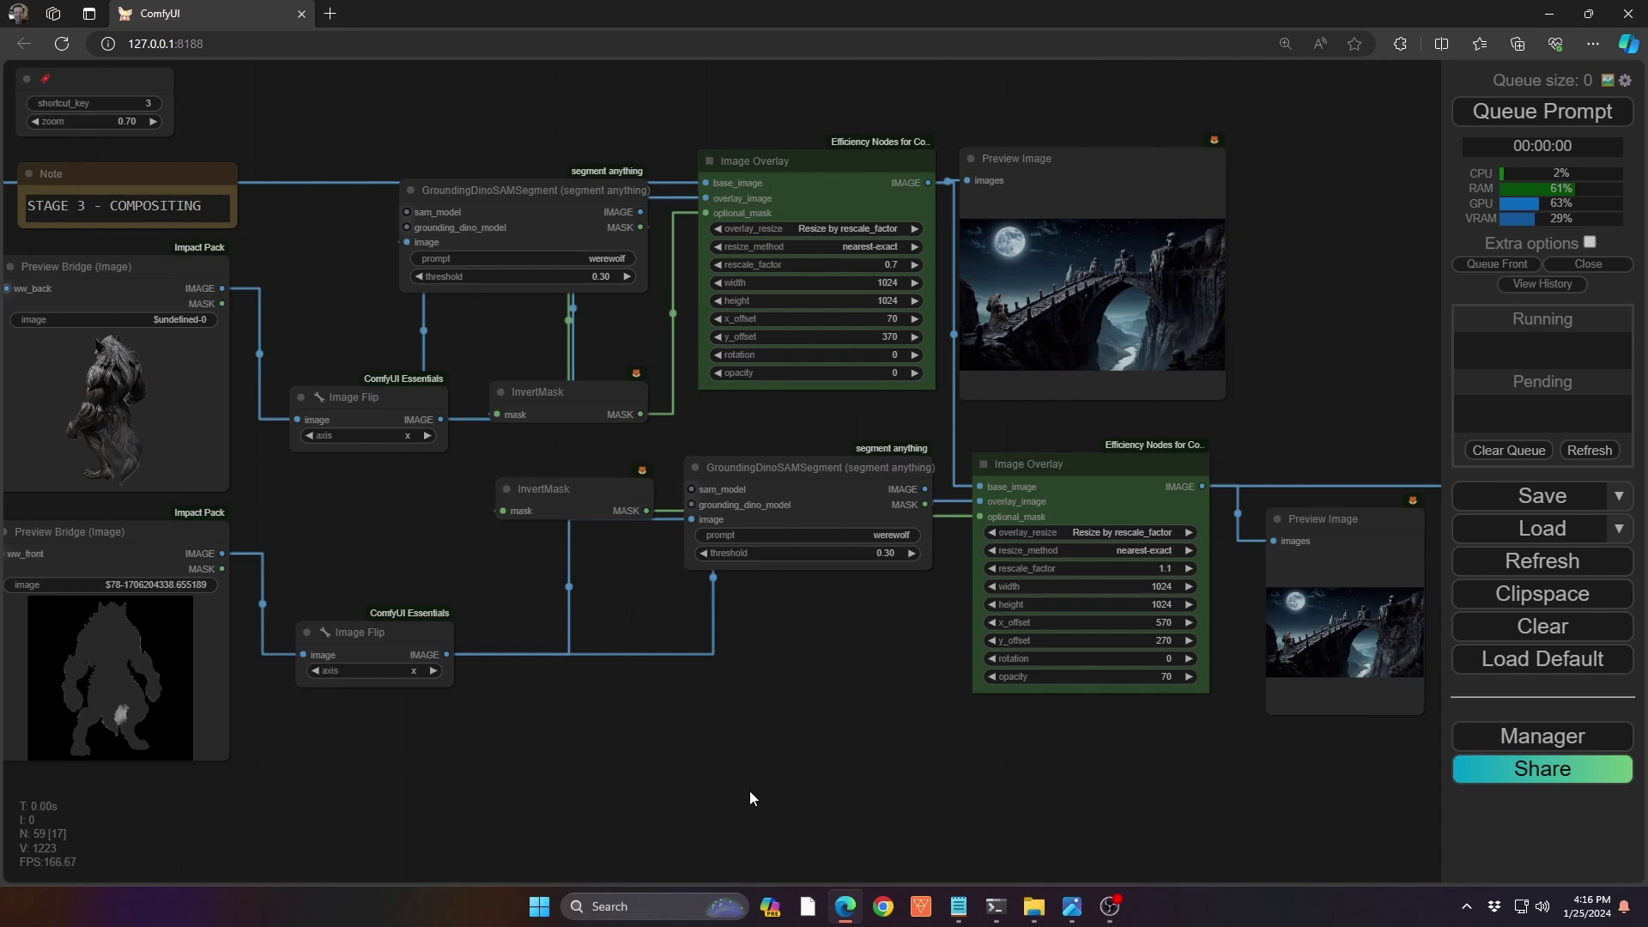
- Rename the back-view Preview Bridge's input slot to ww_back
{"action": "left_click_drag", "start_coordinate": [750, 791], "coordinate": [931, 798]}
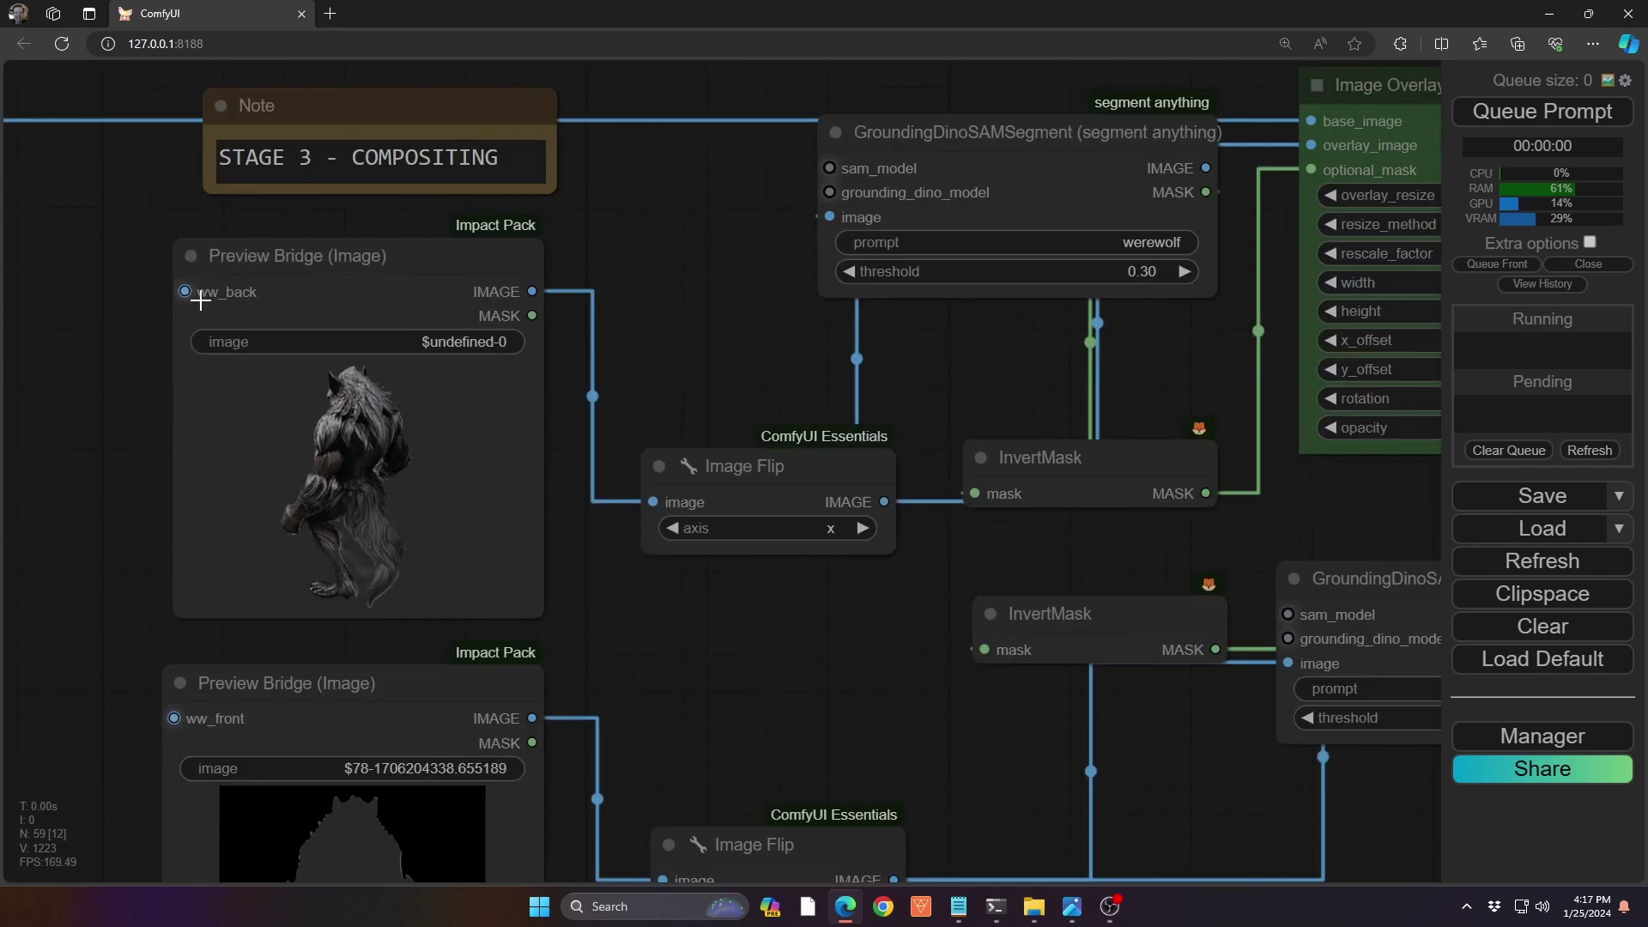
{"action": "scroll", "coordinate": [190, 294], "scroll_direction": "up", "scroll_amount": 8}
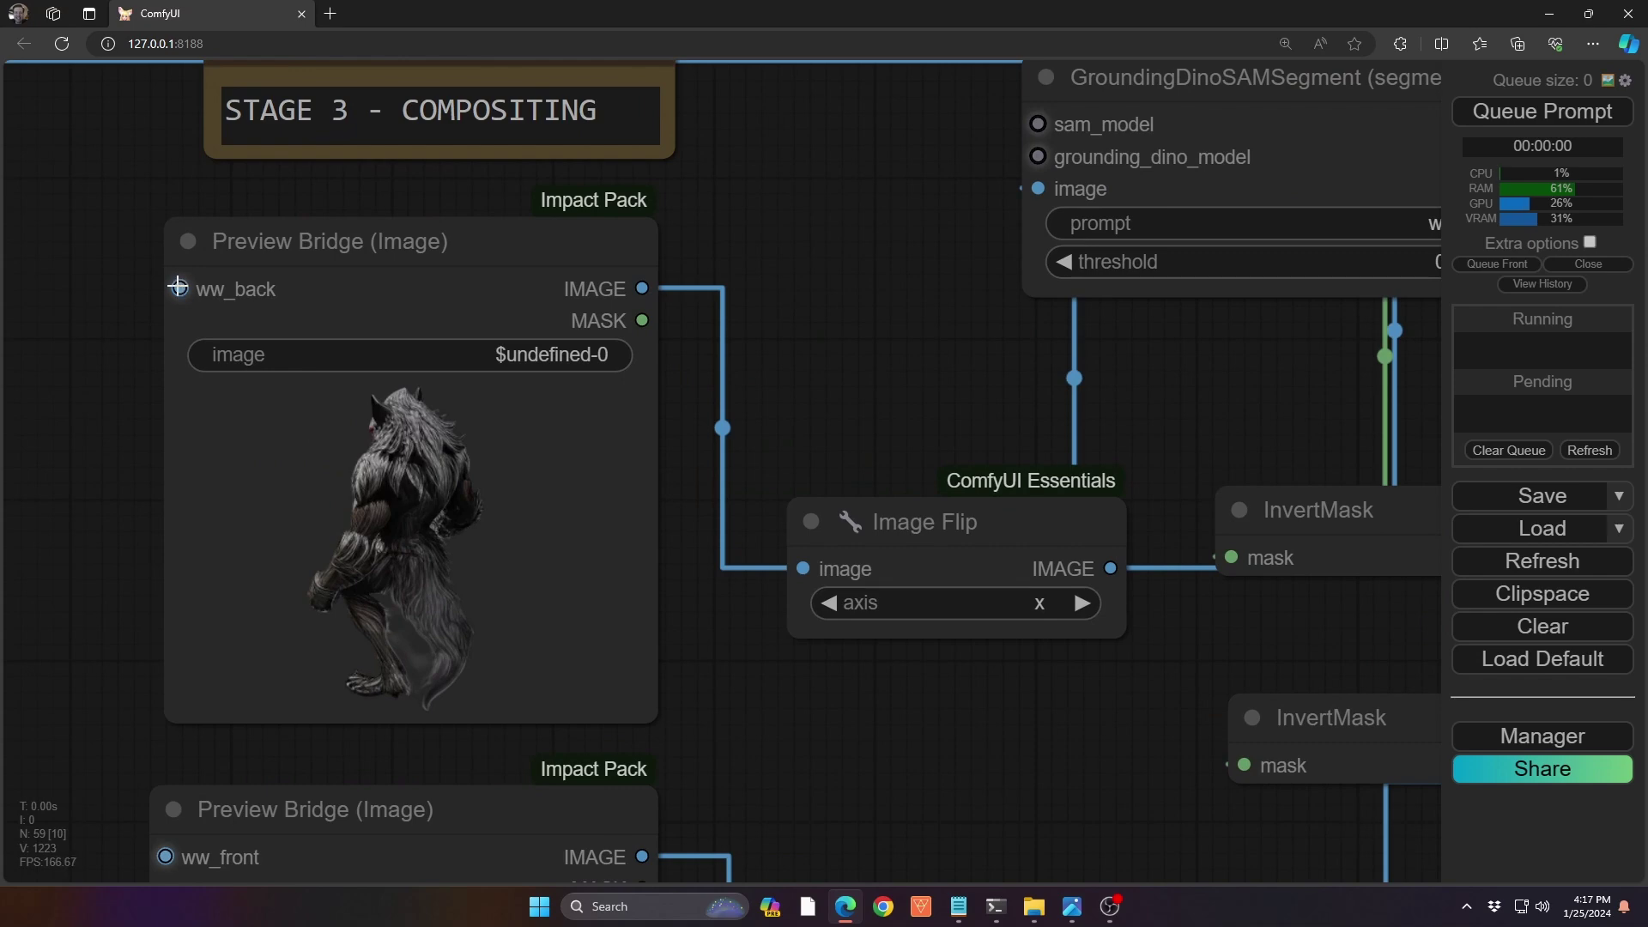
{"action": "right_click", "coordinate": [179, 289]}
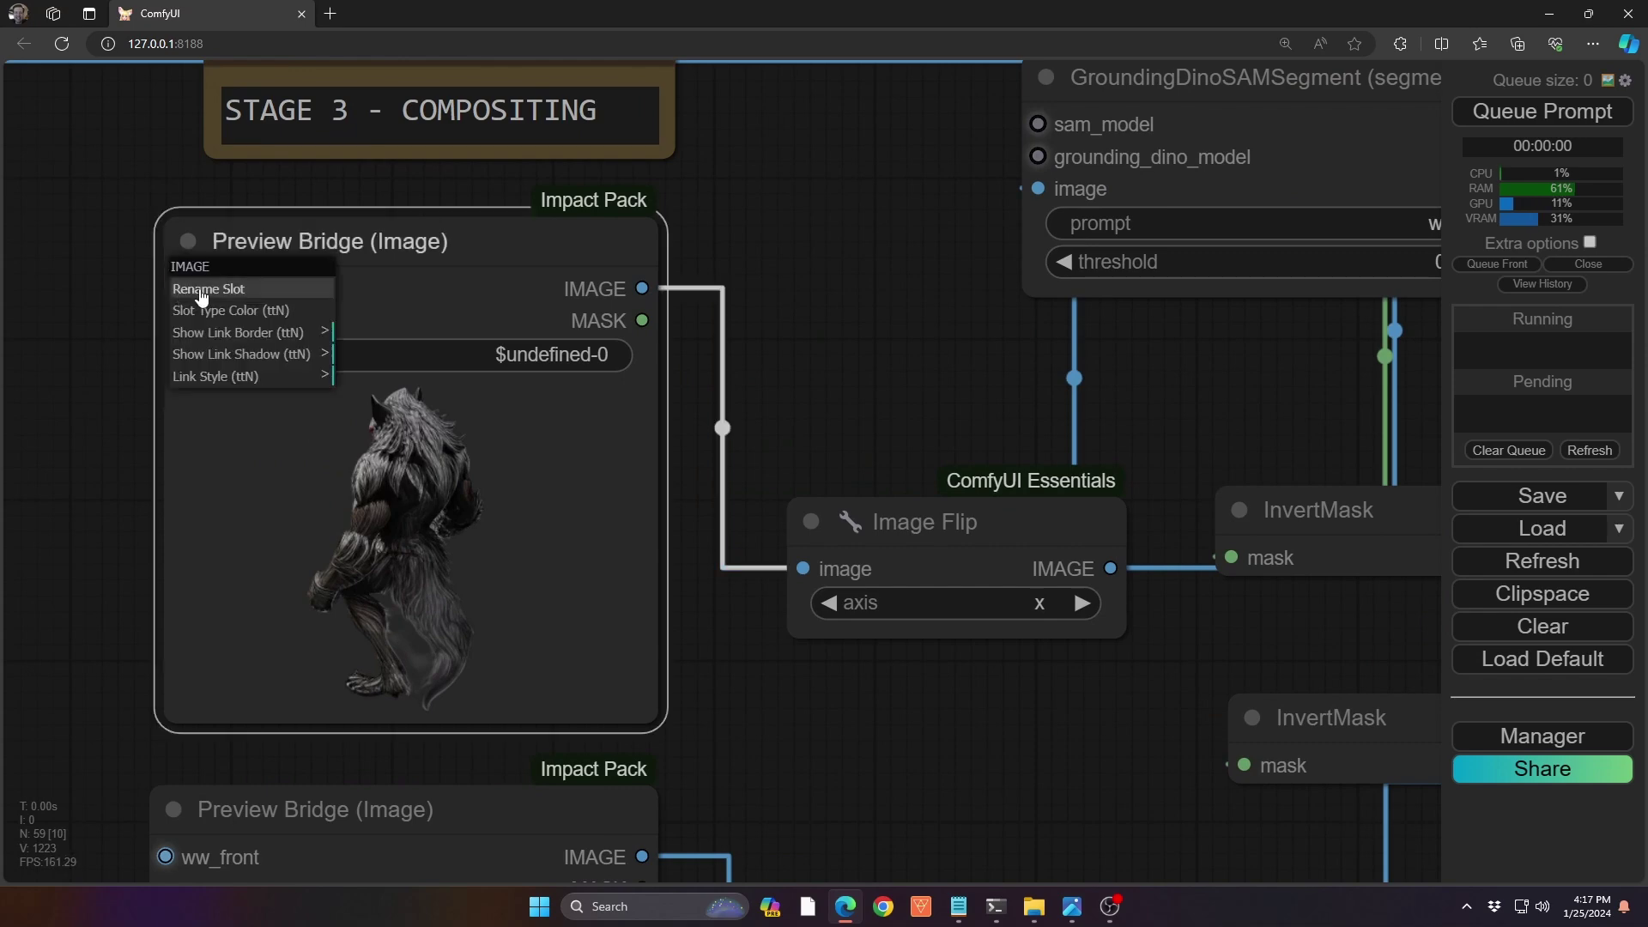
{"action": "left_click", "coordinate": [202, 290]}
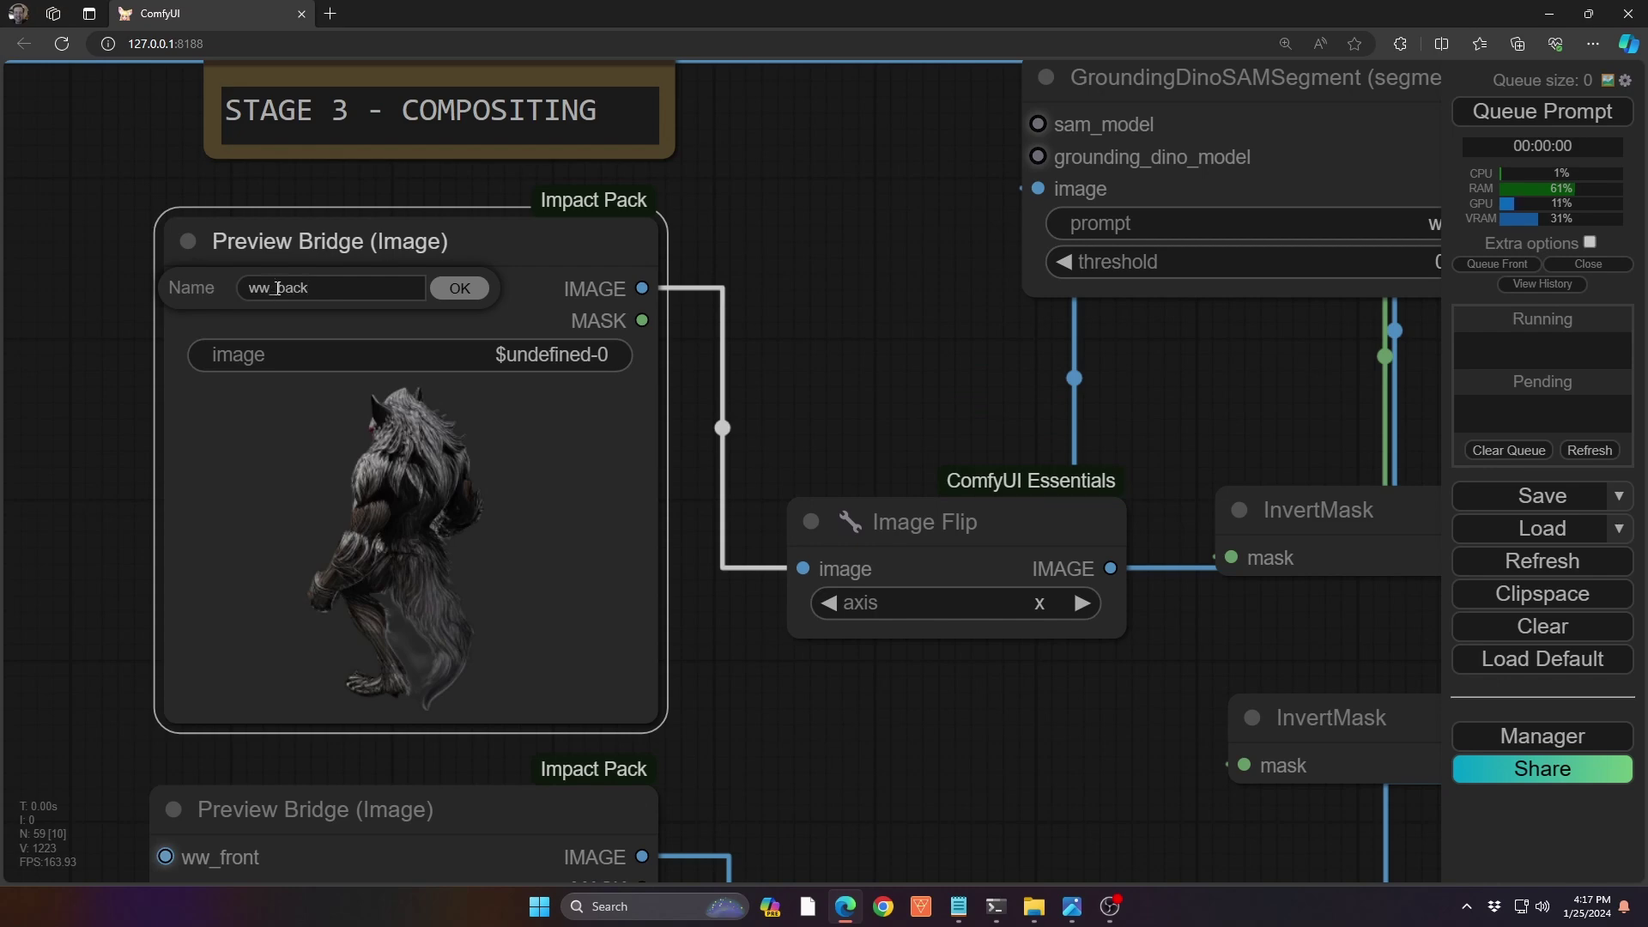
{"action": "left_click", "coordinate": [456, 290]}
{"action": "left_click_drag", "start_coordinate": [59, 673], "coordinate": [105, 176]}
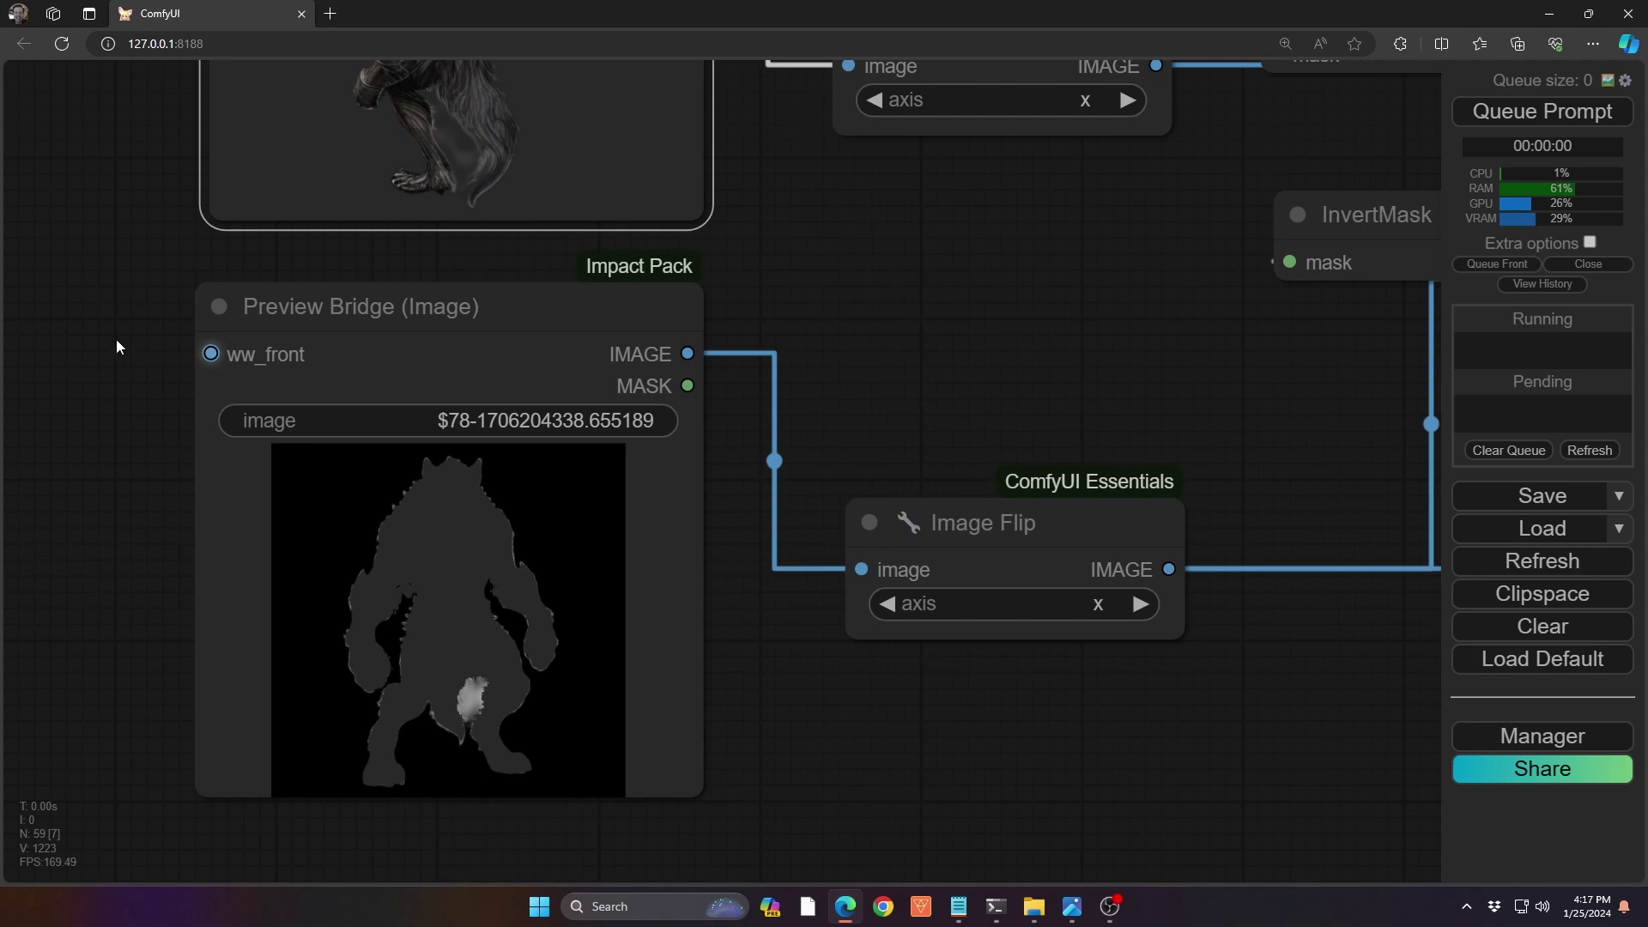
- Zoom out and pan to the STAGE 3 - COMPOSITING note above the Image Flip nodes
{"action": "scroll", "coordinate": [116, 343], "scroll_direction": "down", "scroll_amount": 5}
{"action": "left_click_drag", "start_coordinate": [102, 296], "coordinate": [132, 389]}
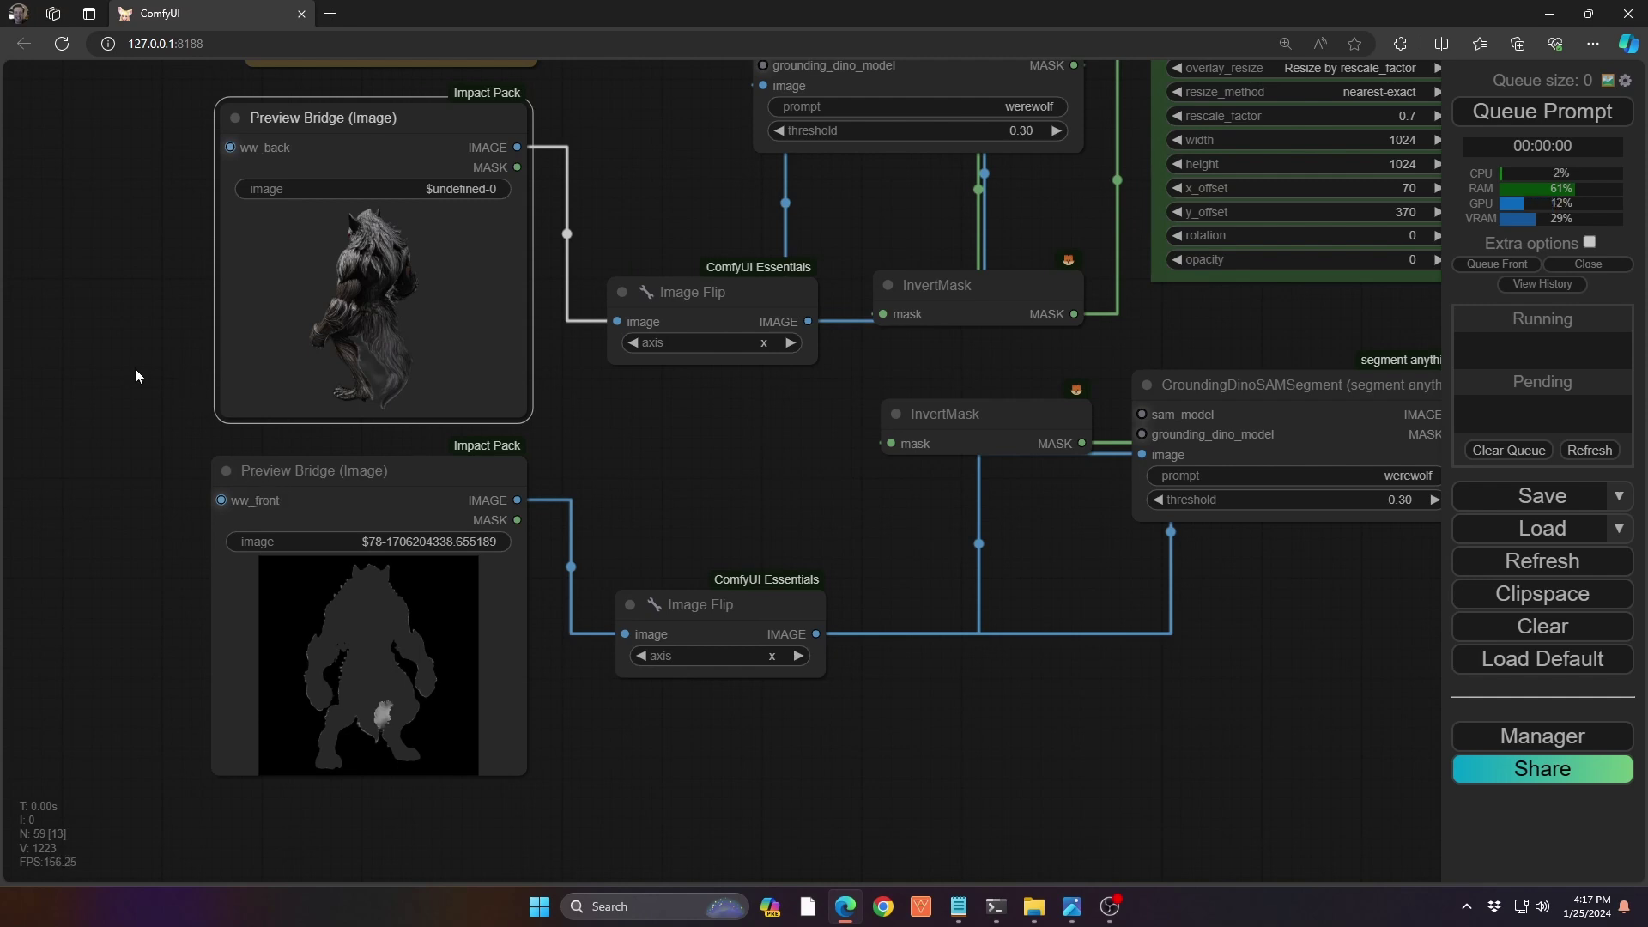
{"action": "left_click_drag", "start_coordinate": [134, 368], "coordinate": [475, 440]}
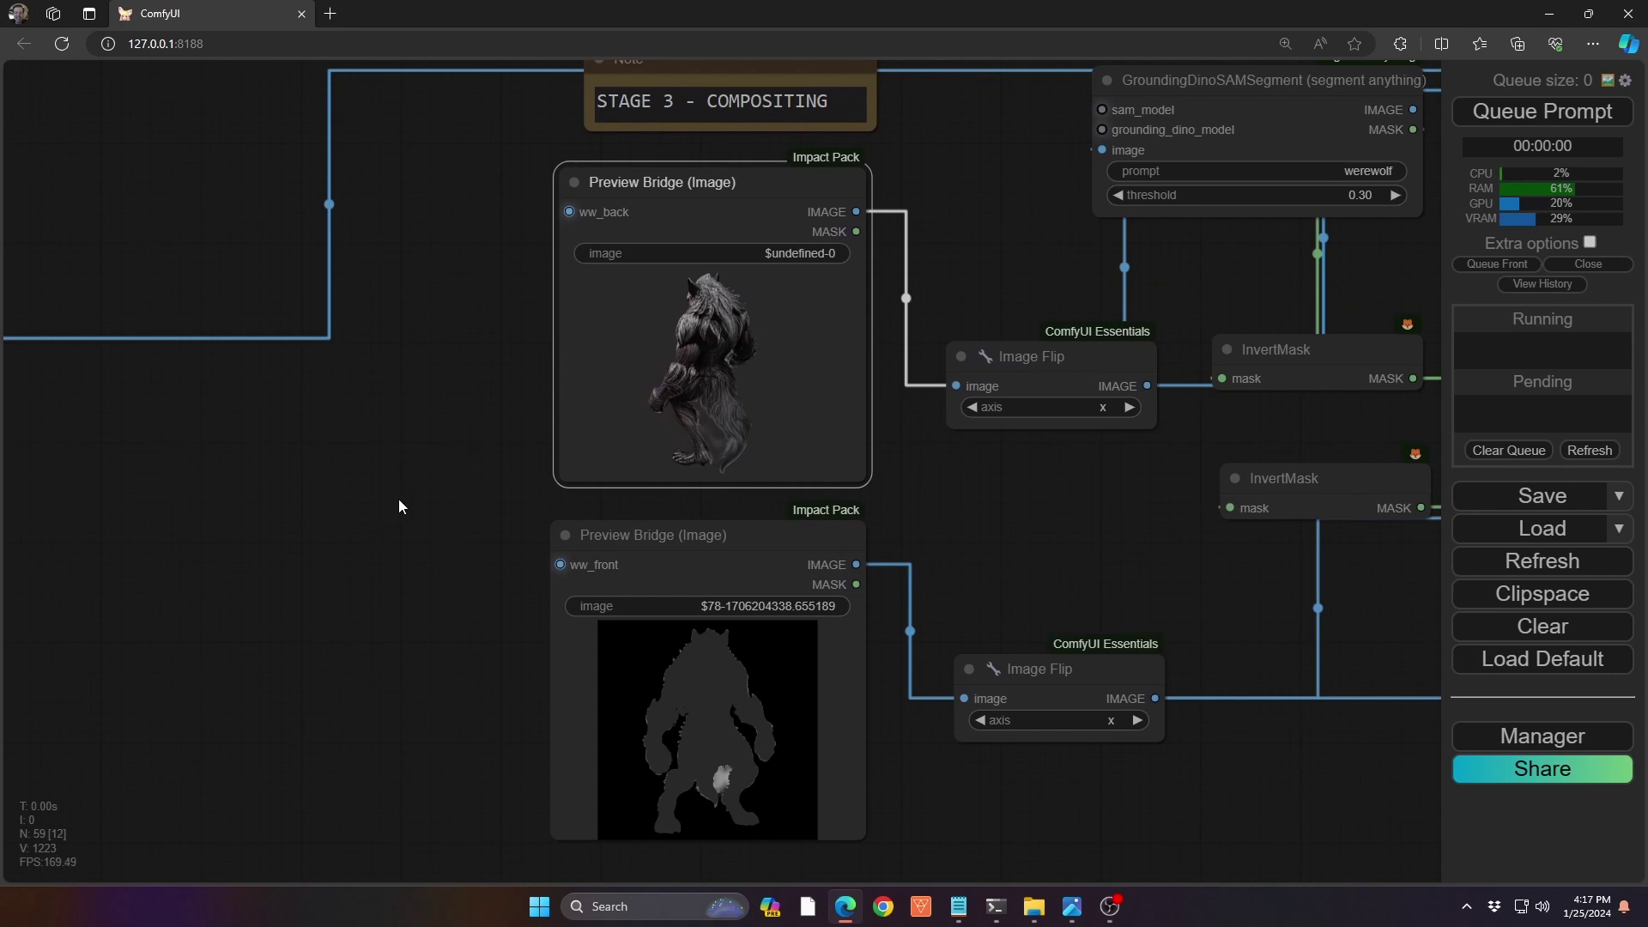
{"action": "right_click", "coordinate": [351, 463]}
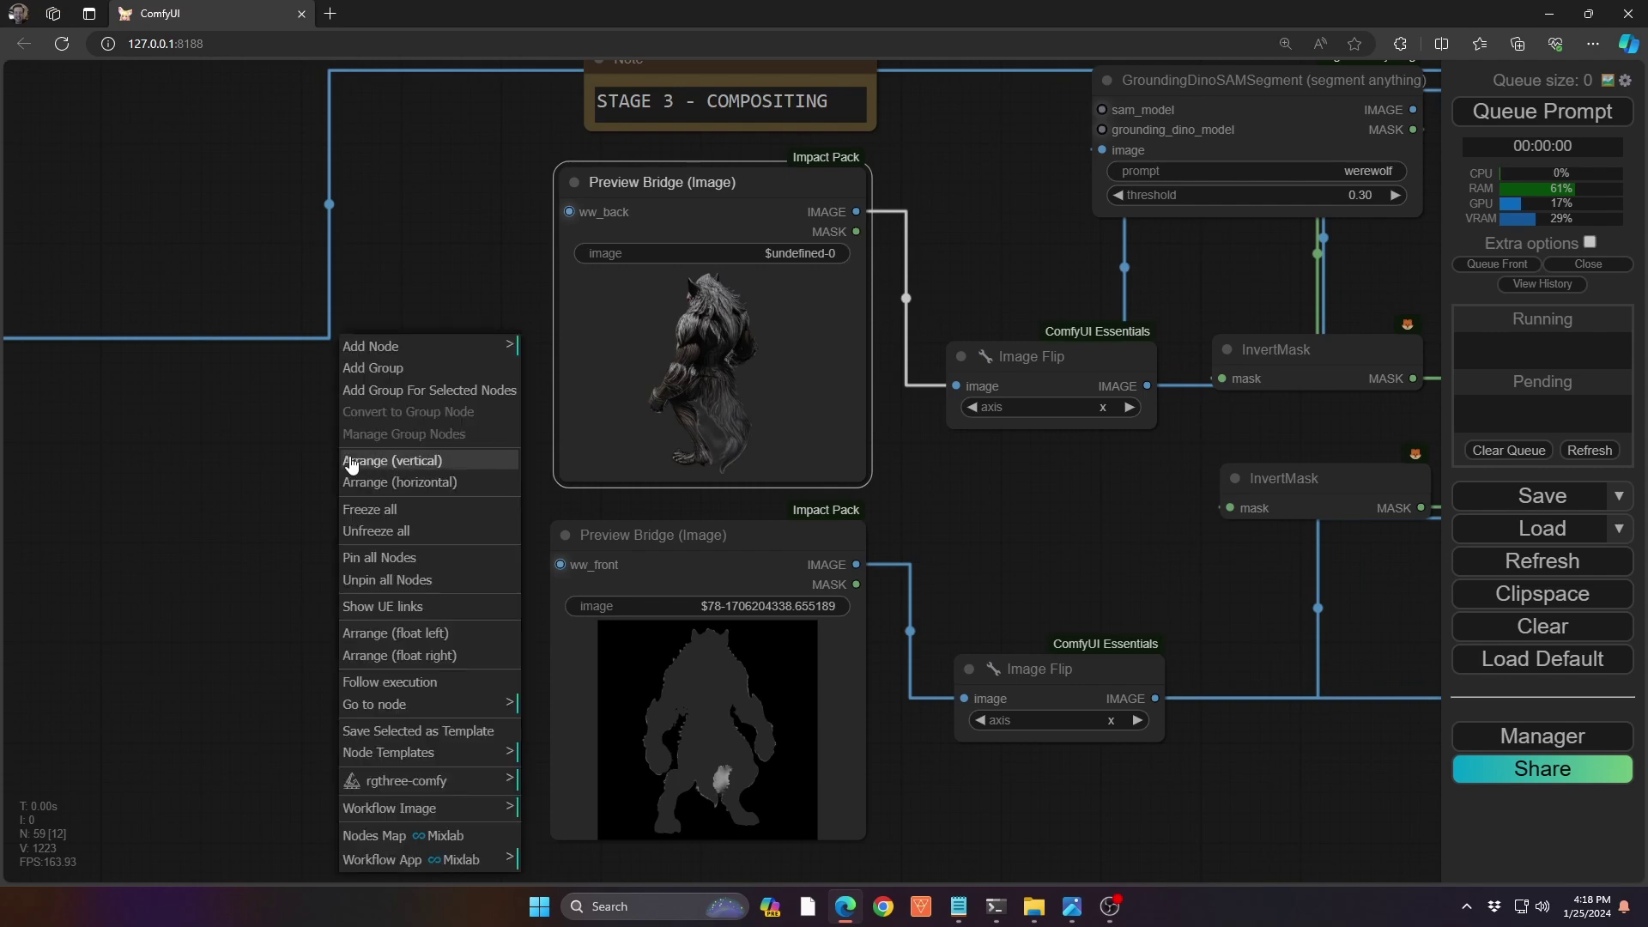
{"action": "left_click", "coordinate": [394, 613]}
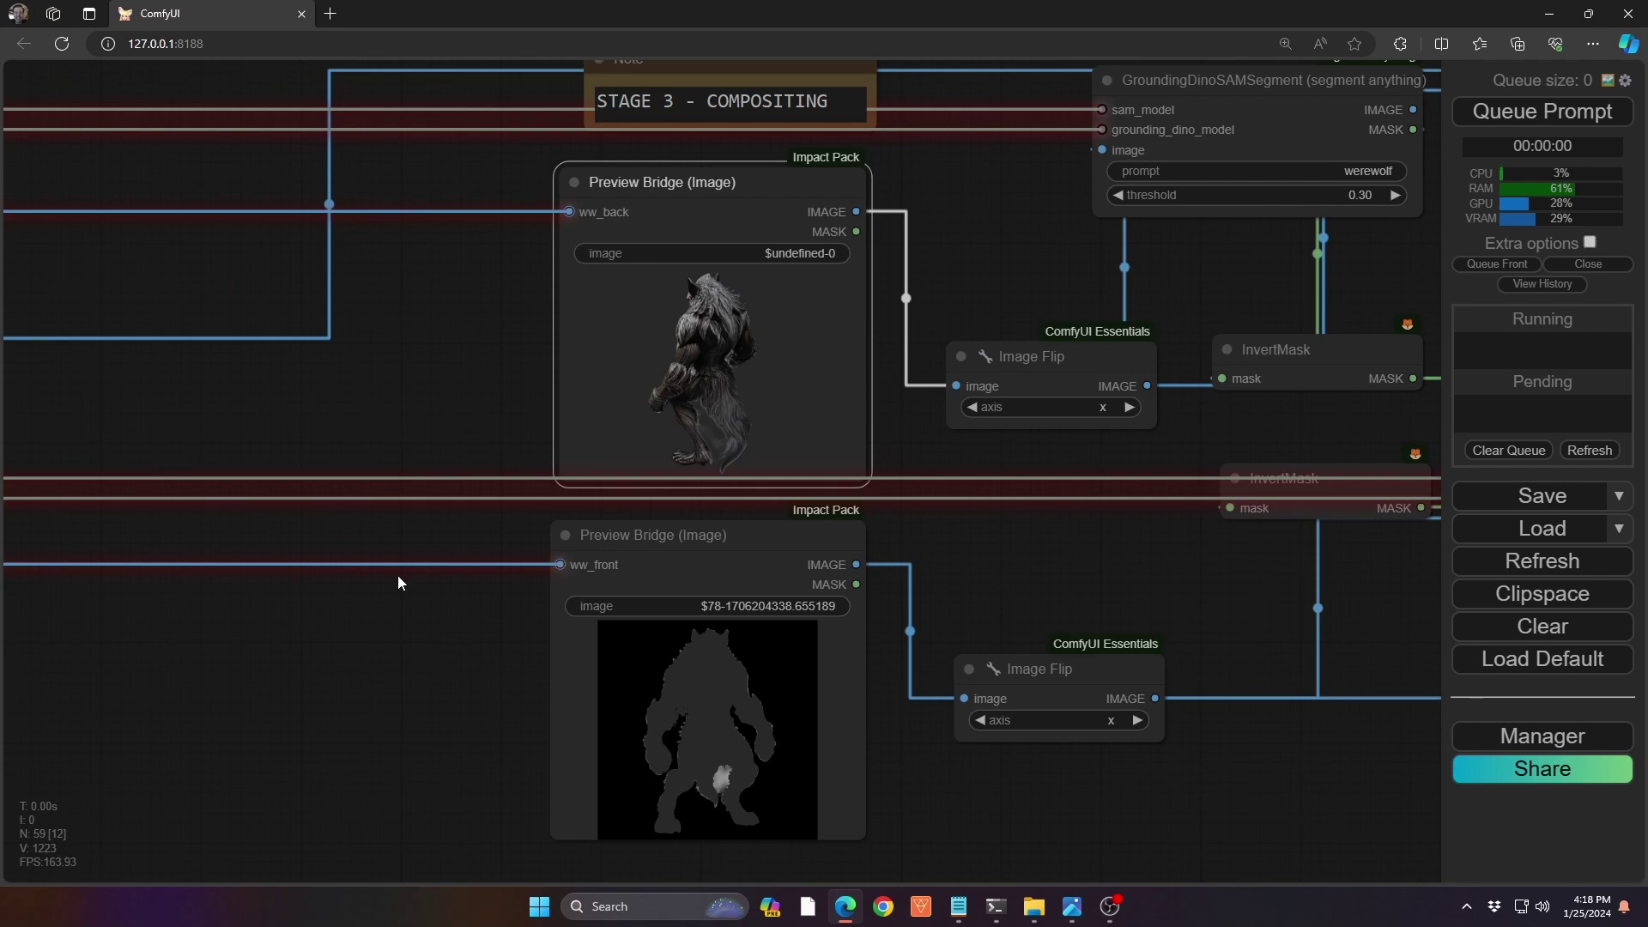
{"action": "scroll", "coordinate": [400, 573], "scroll_direction": "down", "scroll_amount": 10}
{"action": "scroll", "coordinate": [400, 574], "scroll_direction": "down", "scroll_amount": 3}
{"action": "left_click_drag", "start_coordinate": [402, 585], "coordinate": [774, 614]}
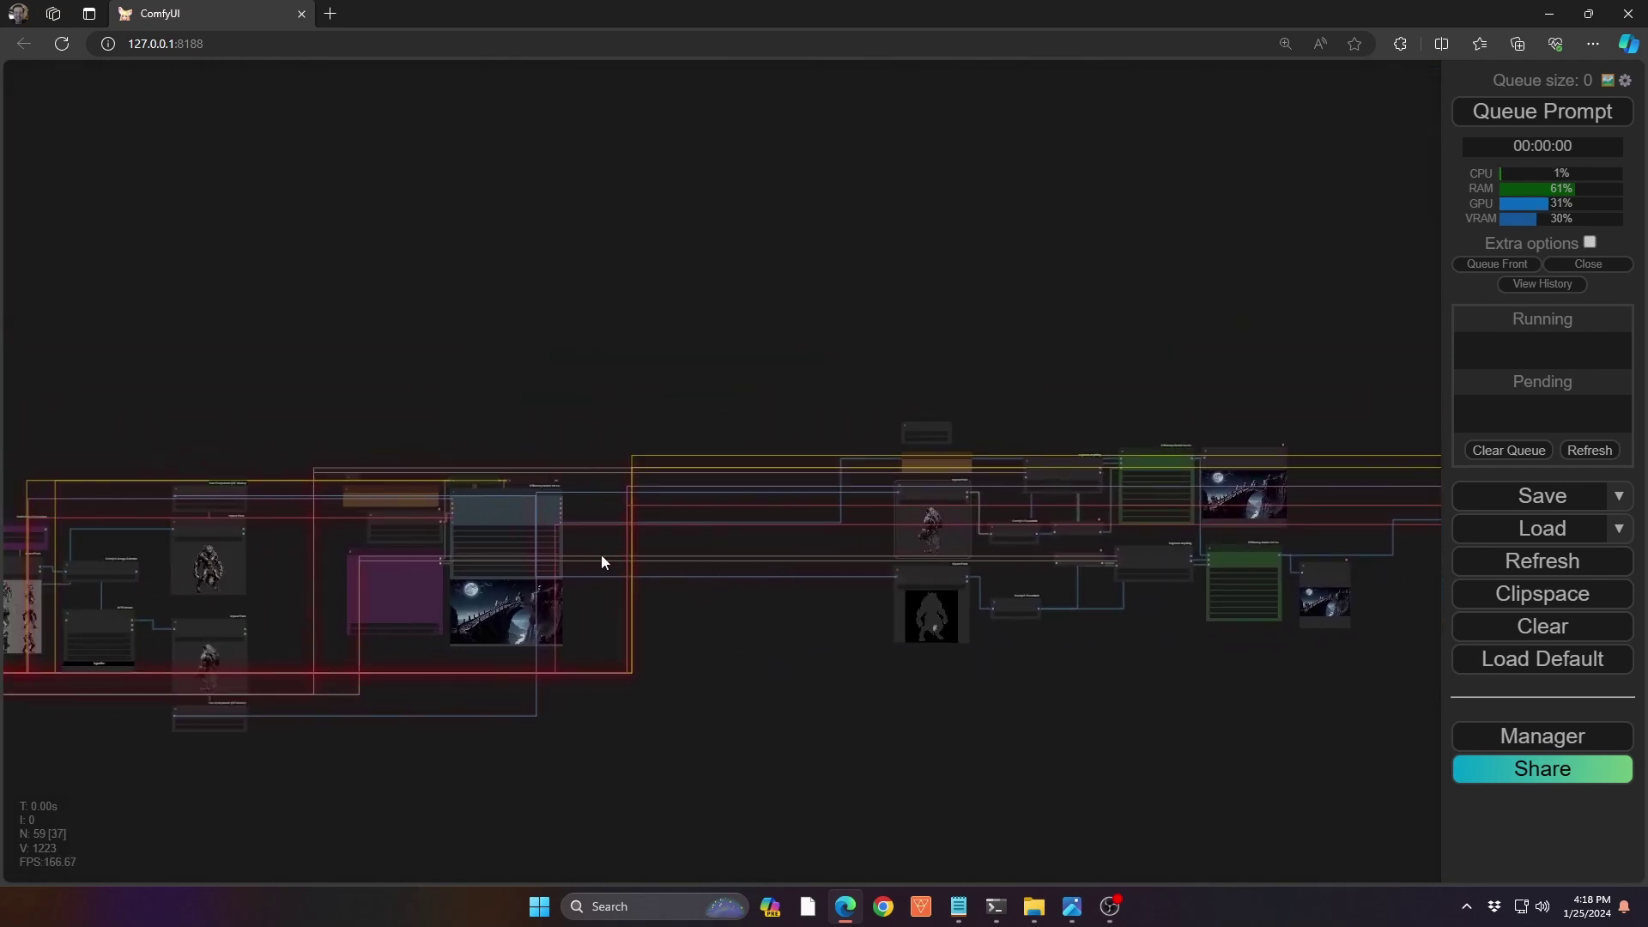
{"action": "scroll", "coordinate": [250, 716], "scroll_direction": "up", "scroll_amount": 8}
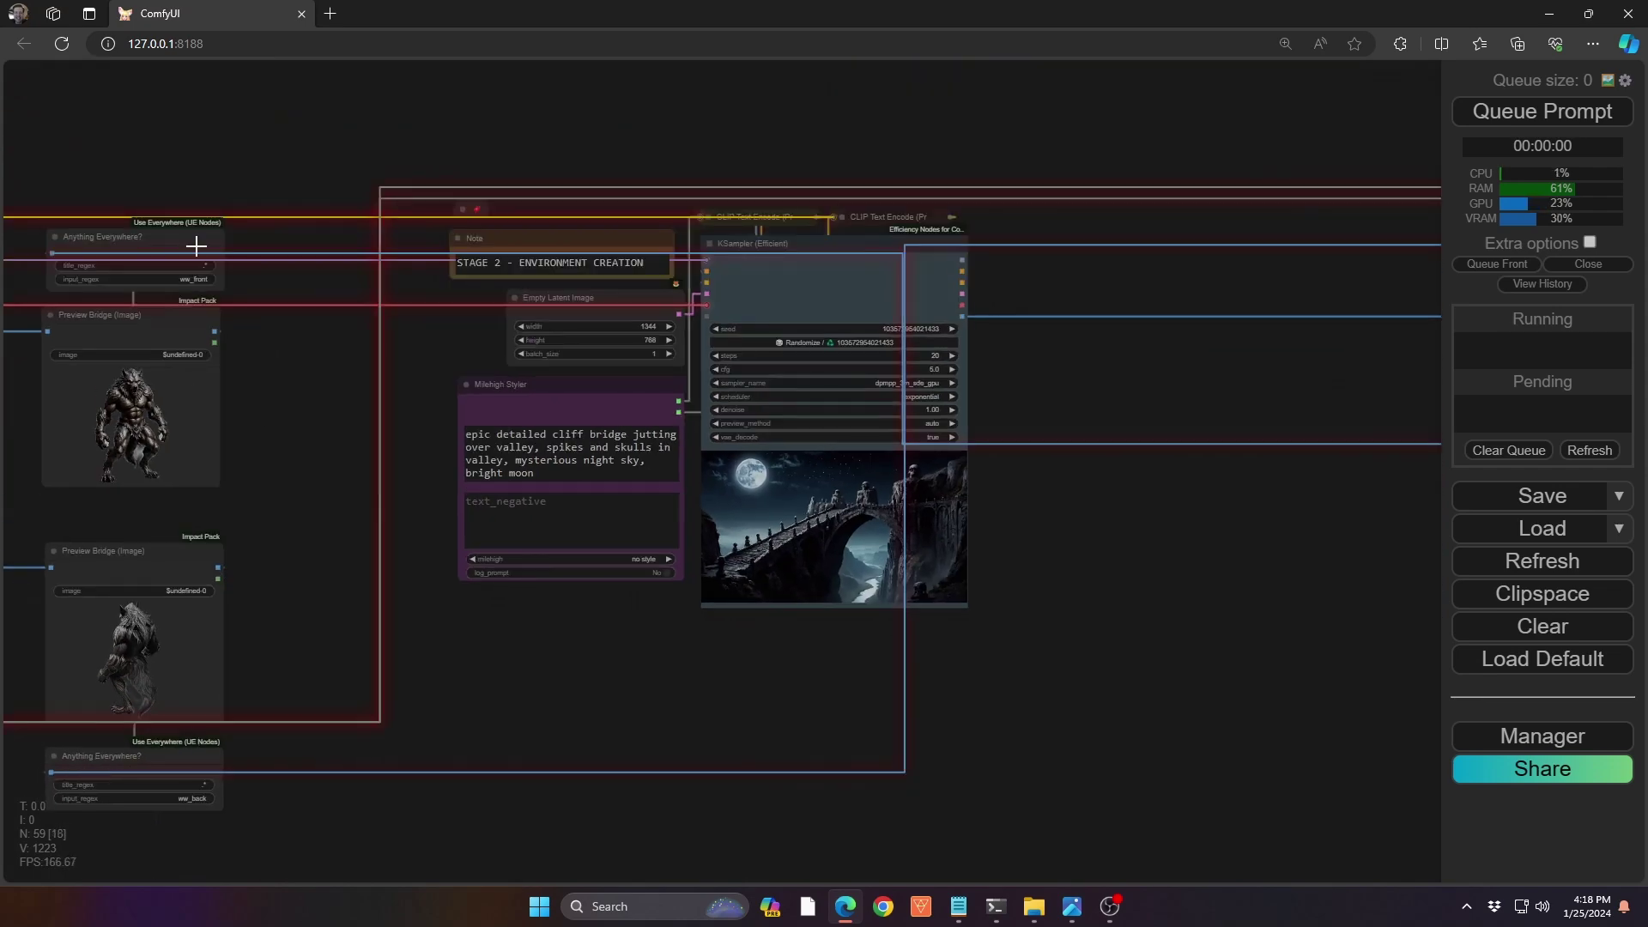
{"action": "key", "text": "3"}
{"action": "scroll", "coordinate": [670, 480], "scroll_direction": "up", "scroll_amount": 5}
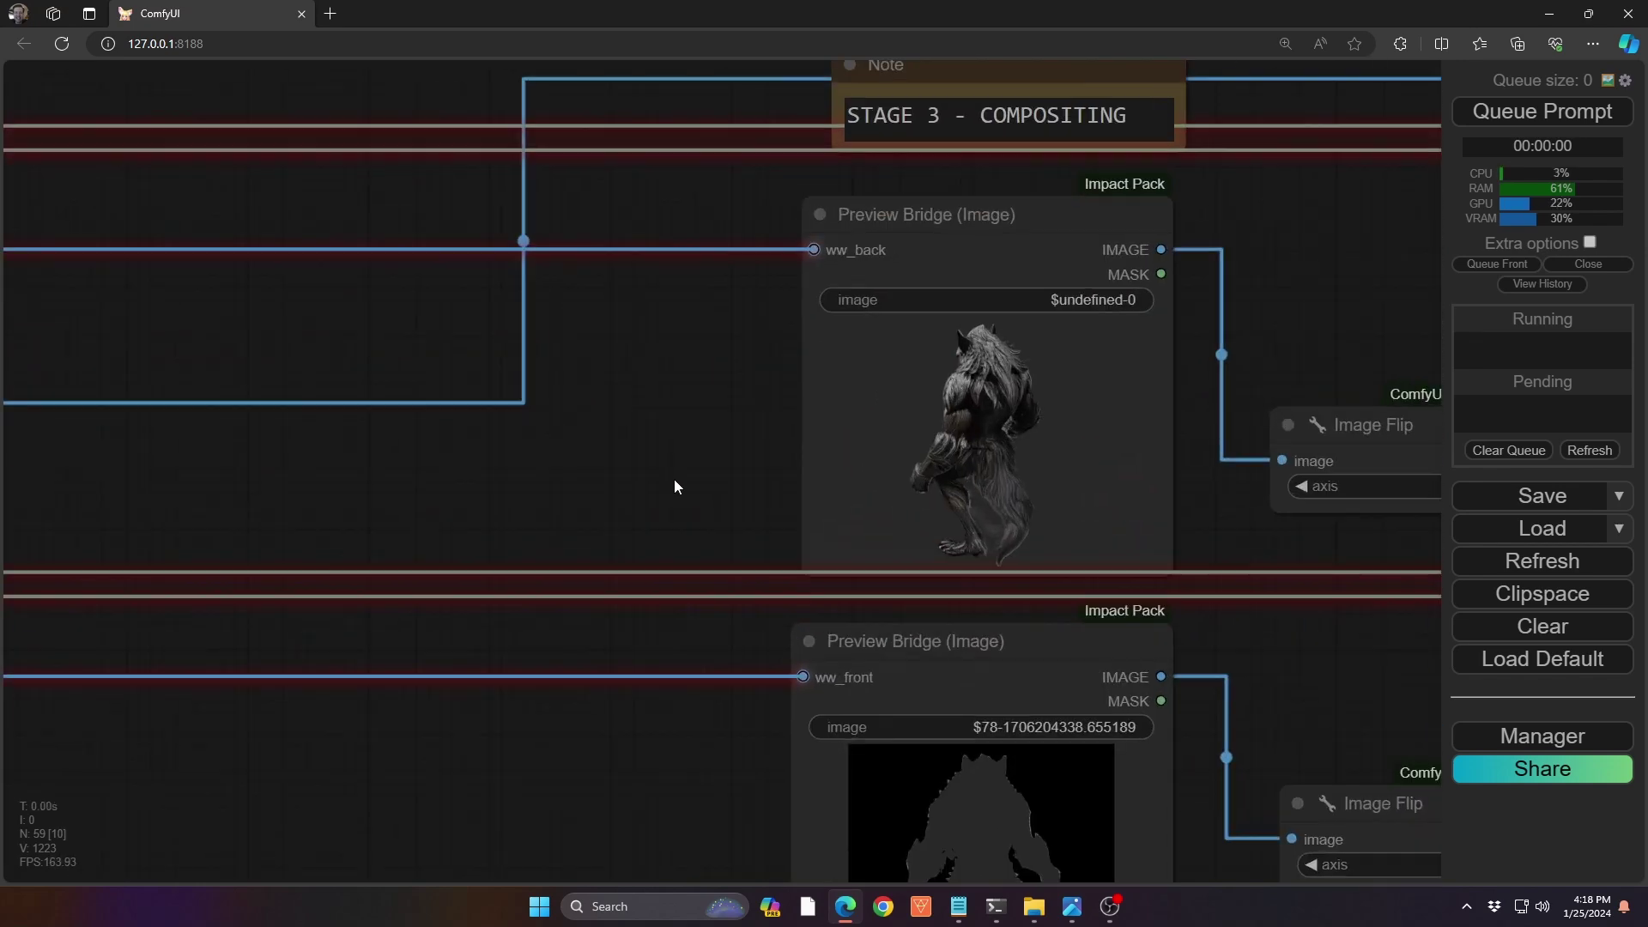
{"action": "right_click", "coordinate": [677, 486]}
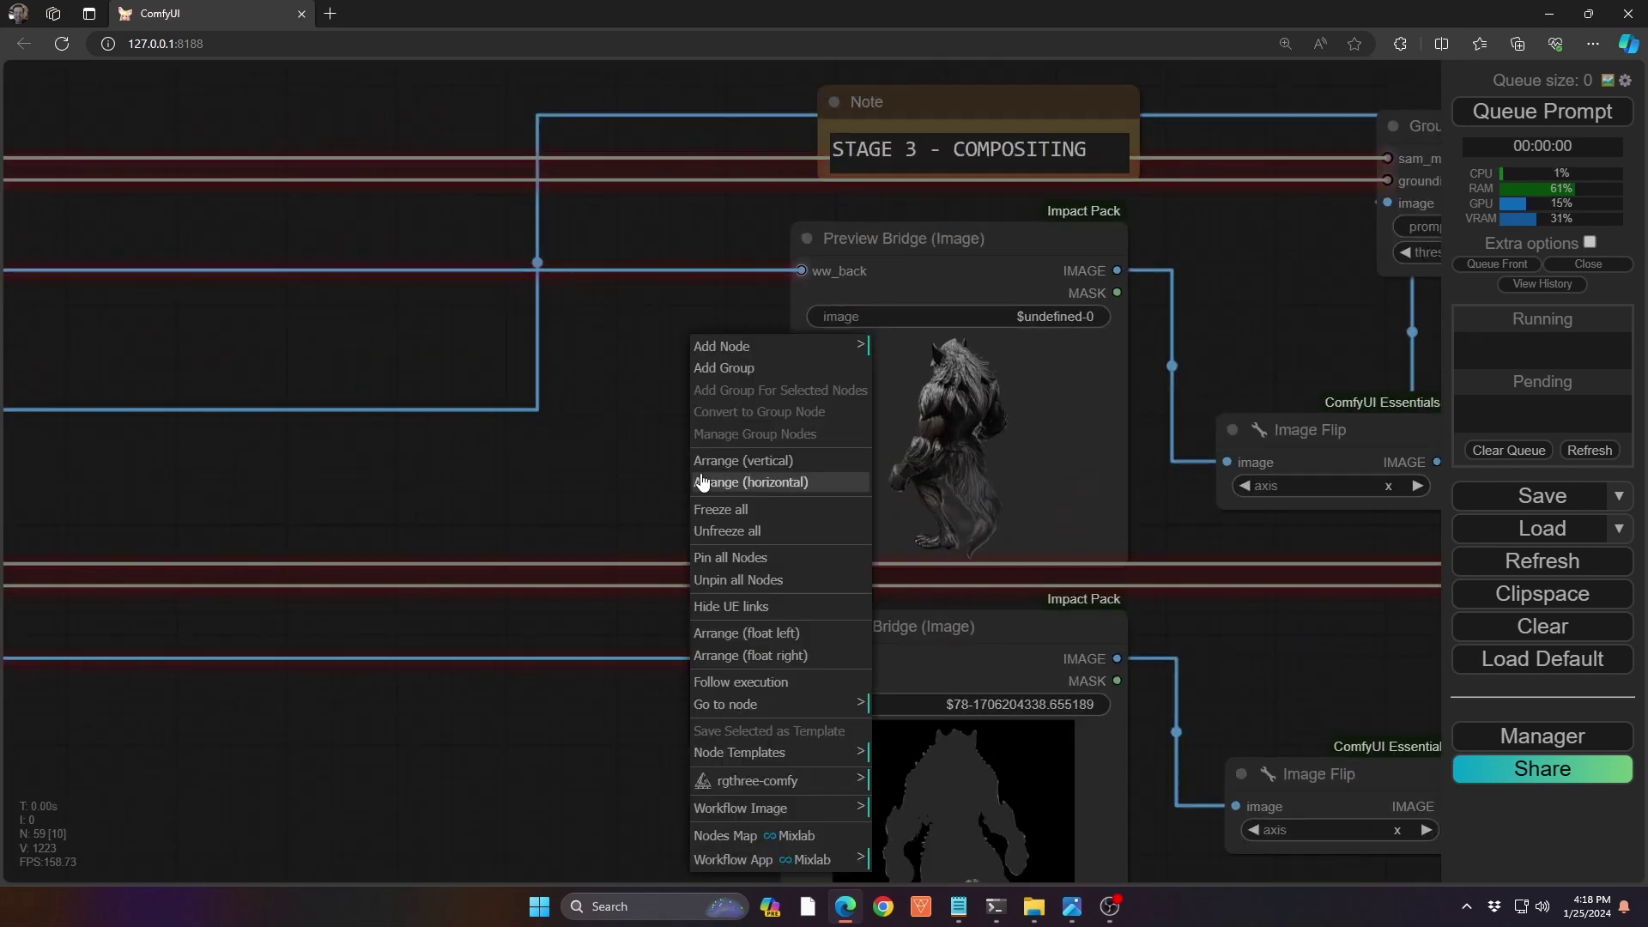
{"action": "left_click", "coordinate": [732, 603]}
{"action": "left_click_drag", "start_coordinate": [704, 544], "coordinate": [438, 455]}
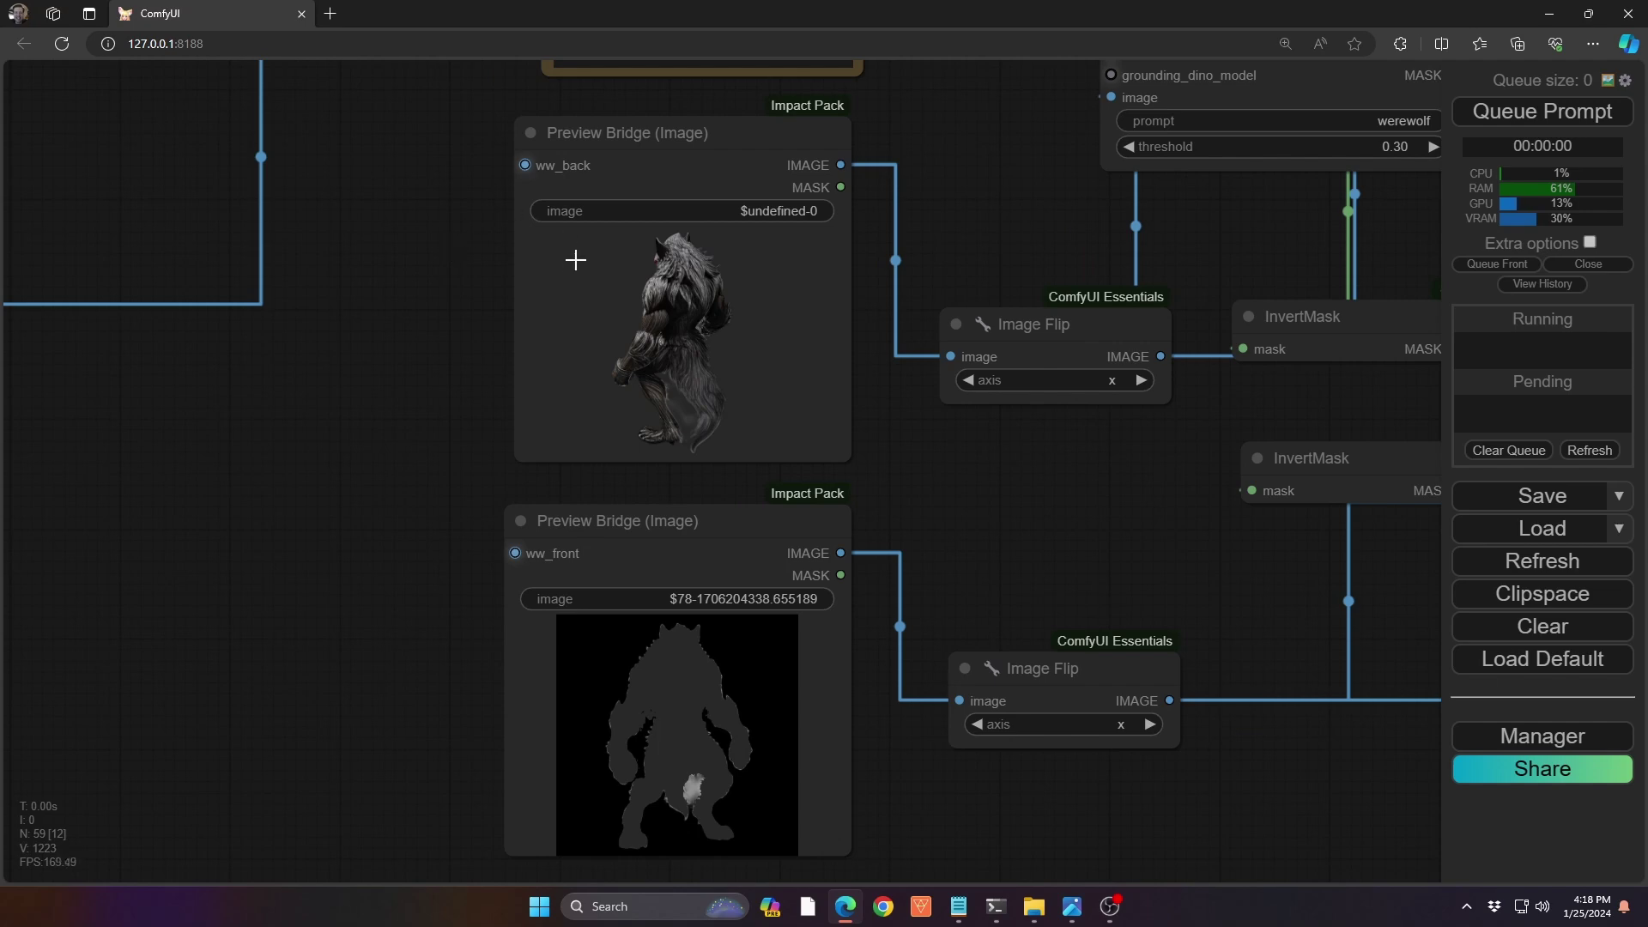
{"action": "left_click_drag", "start_coordinate": [1024, 522], "coordinate": [589, 578]}
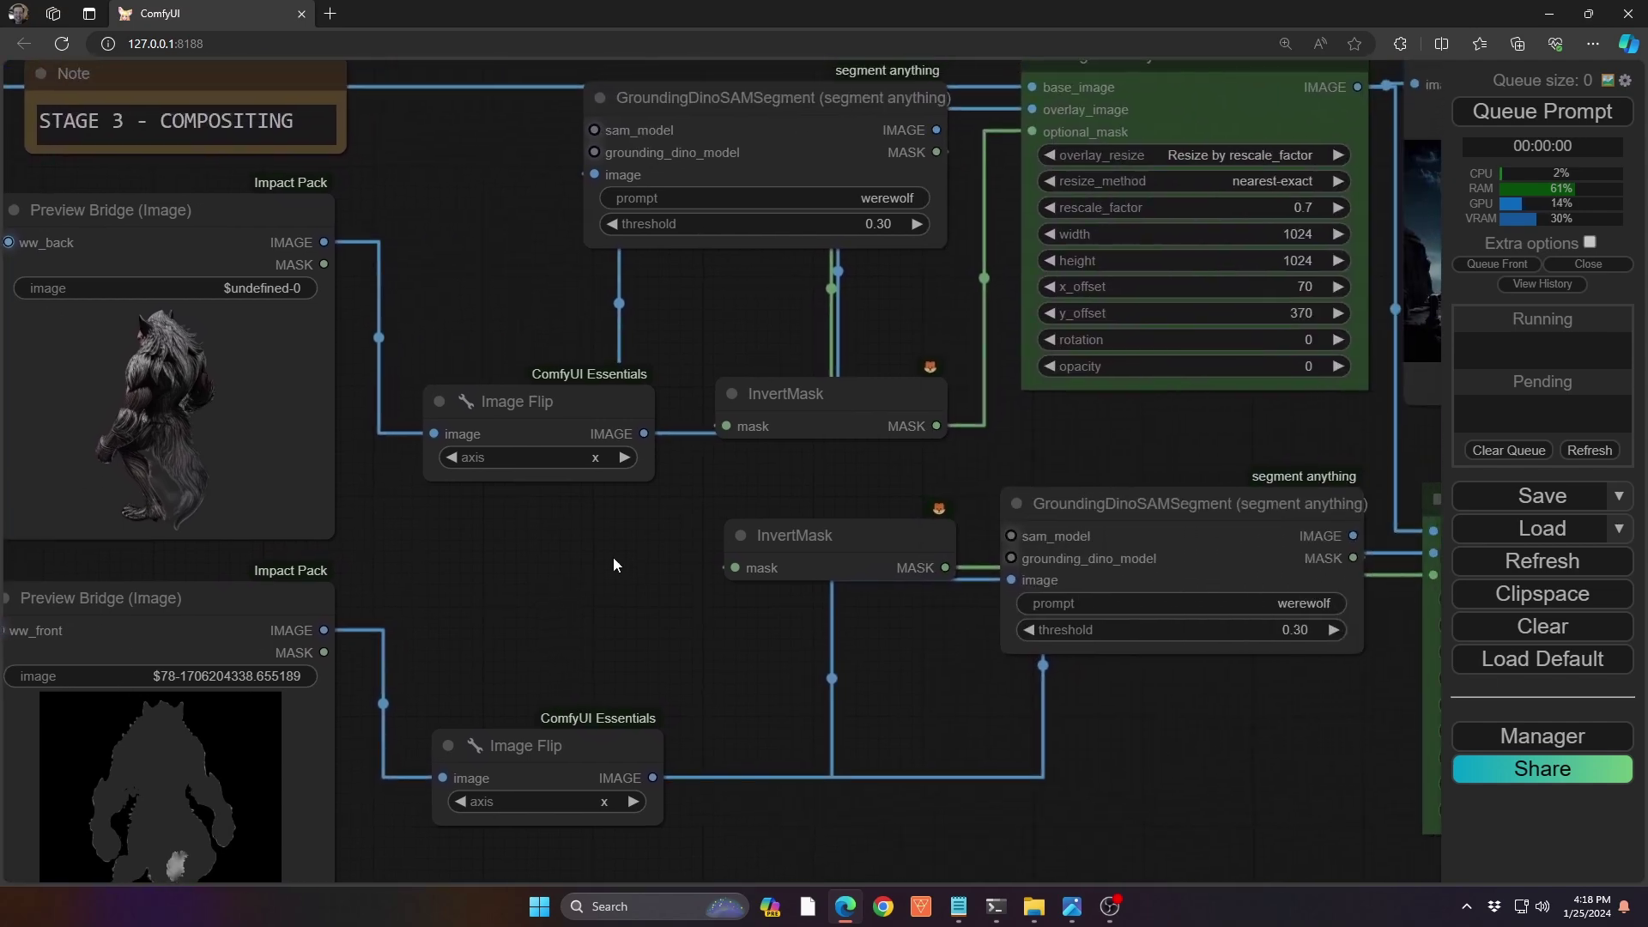
{"action": "left_click_drag", "start_coordinate": [428, 527], "coordinate": [811, 532]}
{"action": "scroll", "coordinate": [669, 550], "scroll_direction": "down", "scroll_amount": 7}
{"action": "scroll", "coordinate": [381, 580], "scroll_direction": "up", "scroll_amount": 4}
{"action": "left_click_drag", "start_coordinate": [381, 580], "coordinate": [841, 606]}
{"action": "key", "text": "1"}
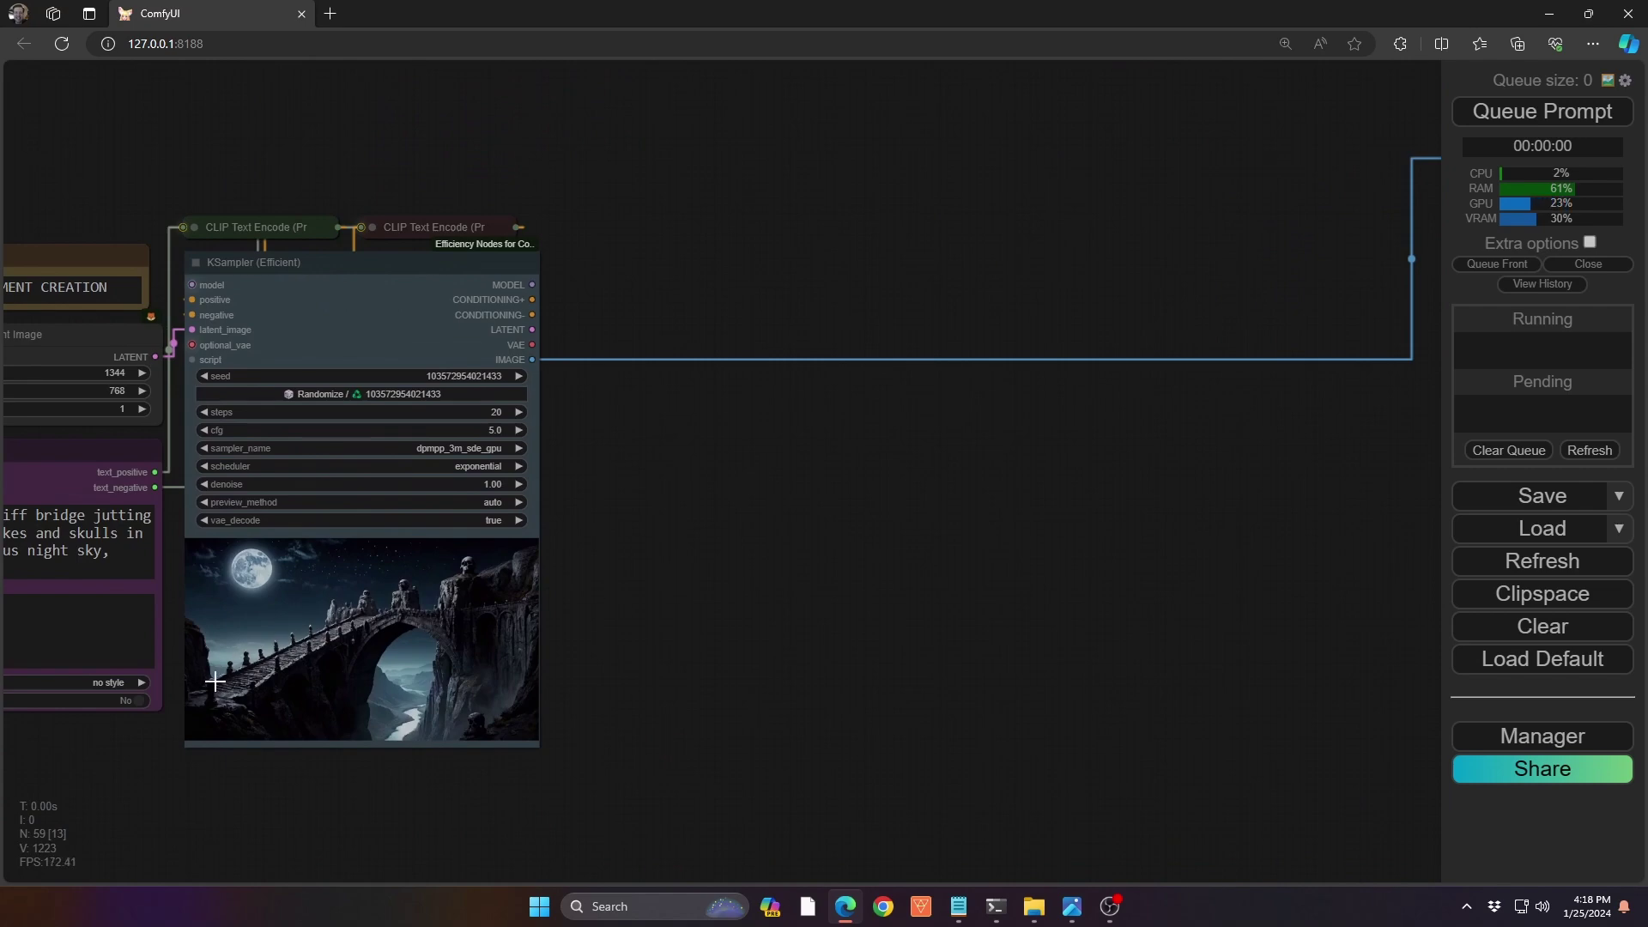
{"action": "scroll", "coordinate": [211, 682], "scroll_direction": "up", "scroll_amount": 3}
{"action": "scroll", "coordinate": [214, 687], "scroll_direction": "up", "scroll_amount": 4}
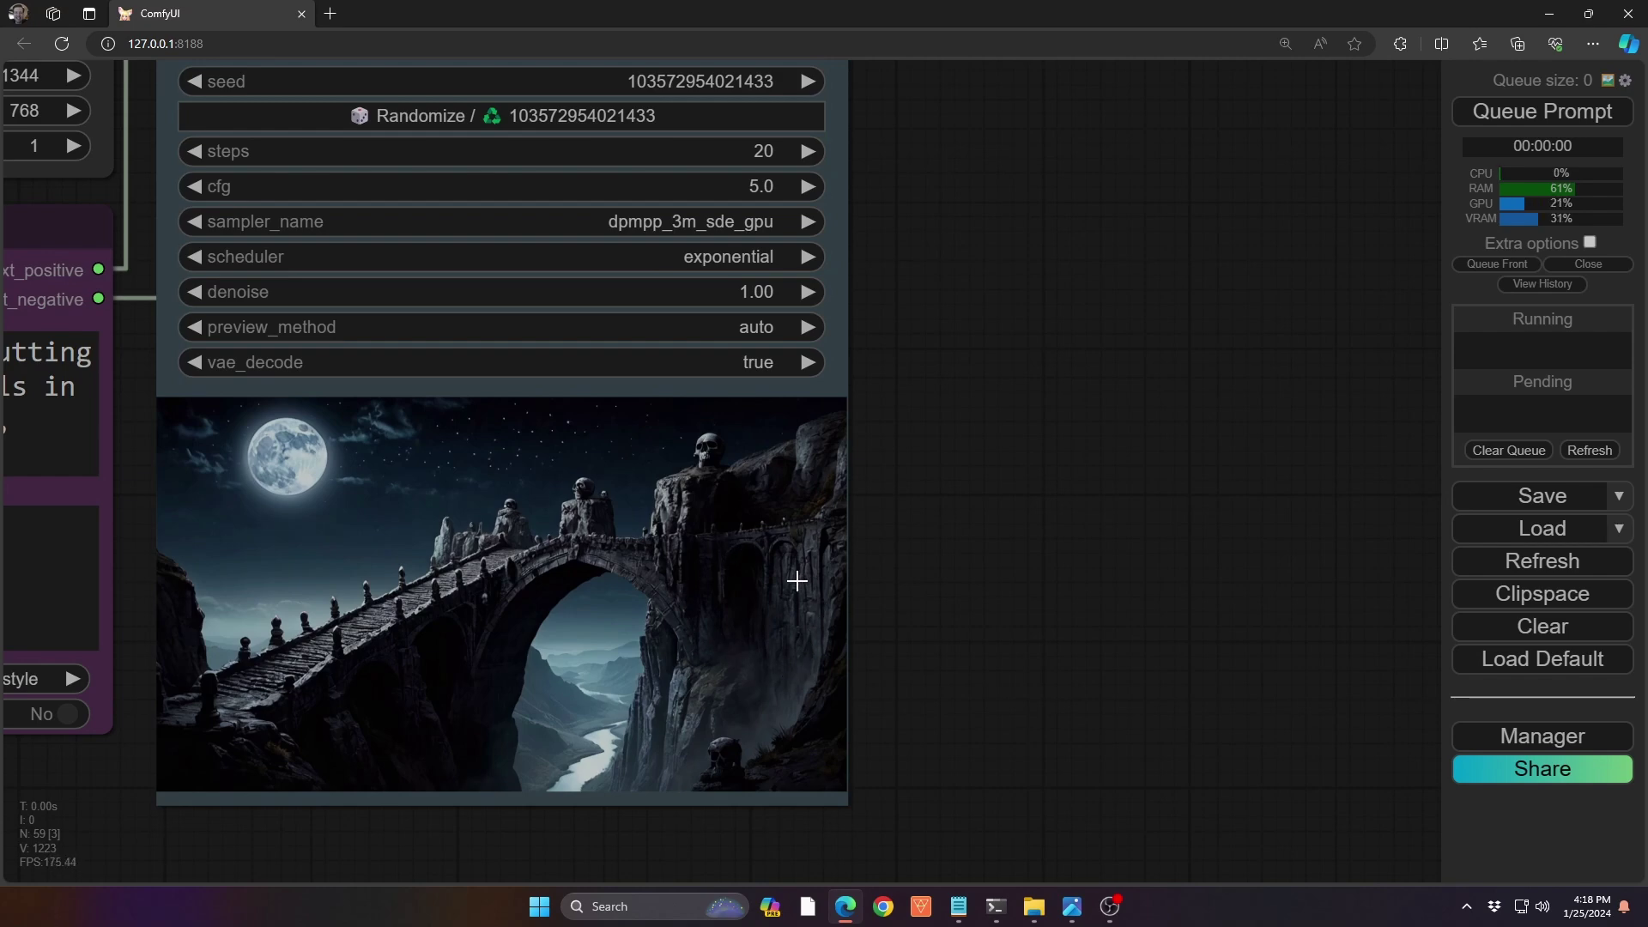
{"action": "left_click_drag", "start_coordinate": [1087, 583], "coordinate": [498, 606]}
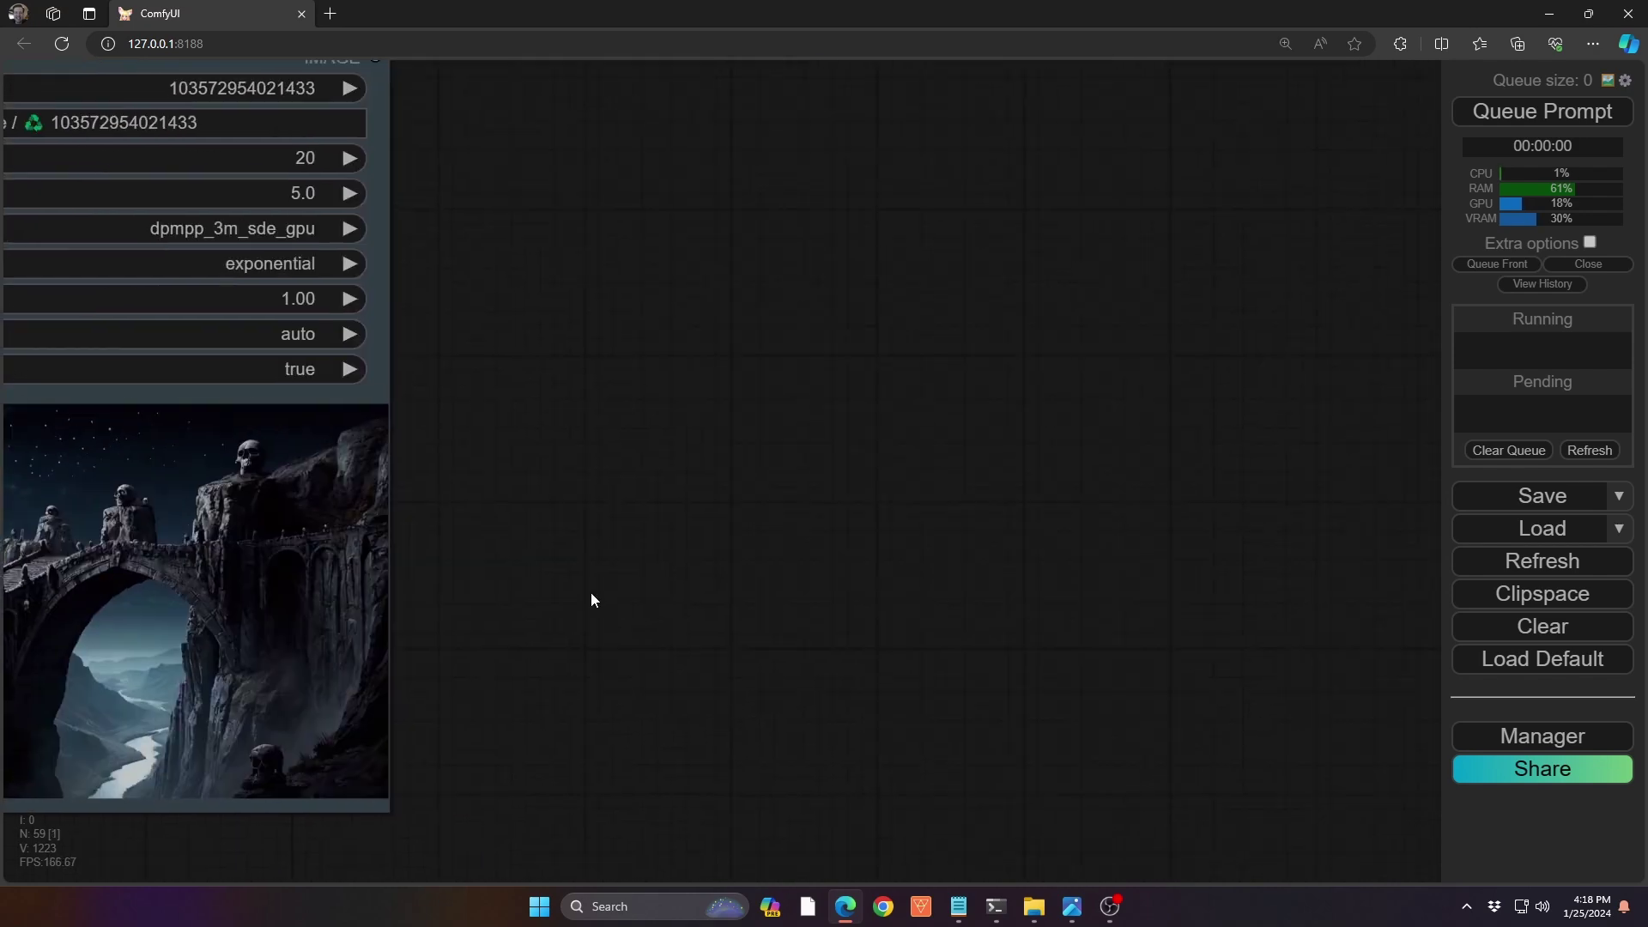
{"action": "scroll", "coordinate": [394, 586], "scroll_direction": "down", "scroll_amount": 5}
{"action": "left_click_drag", "start_coordinate": [1062, 629], "coordinate": [294, 706]}
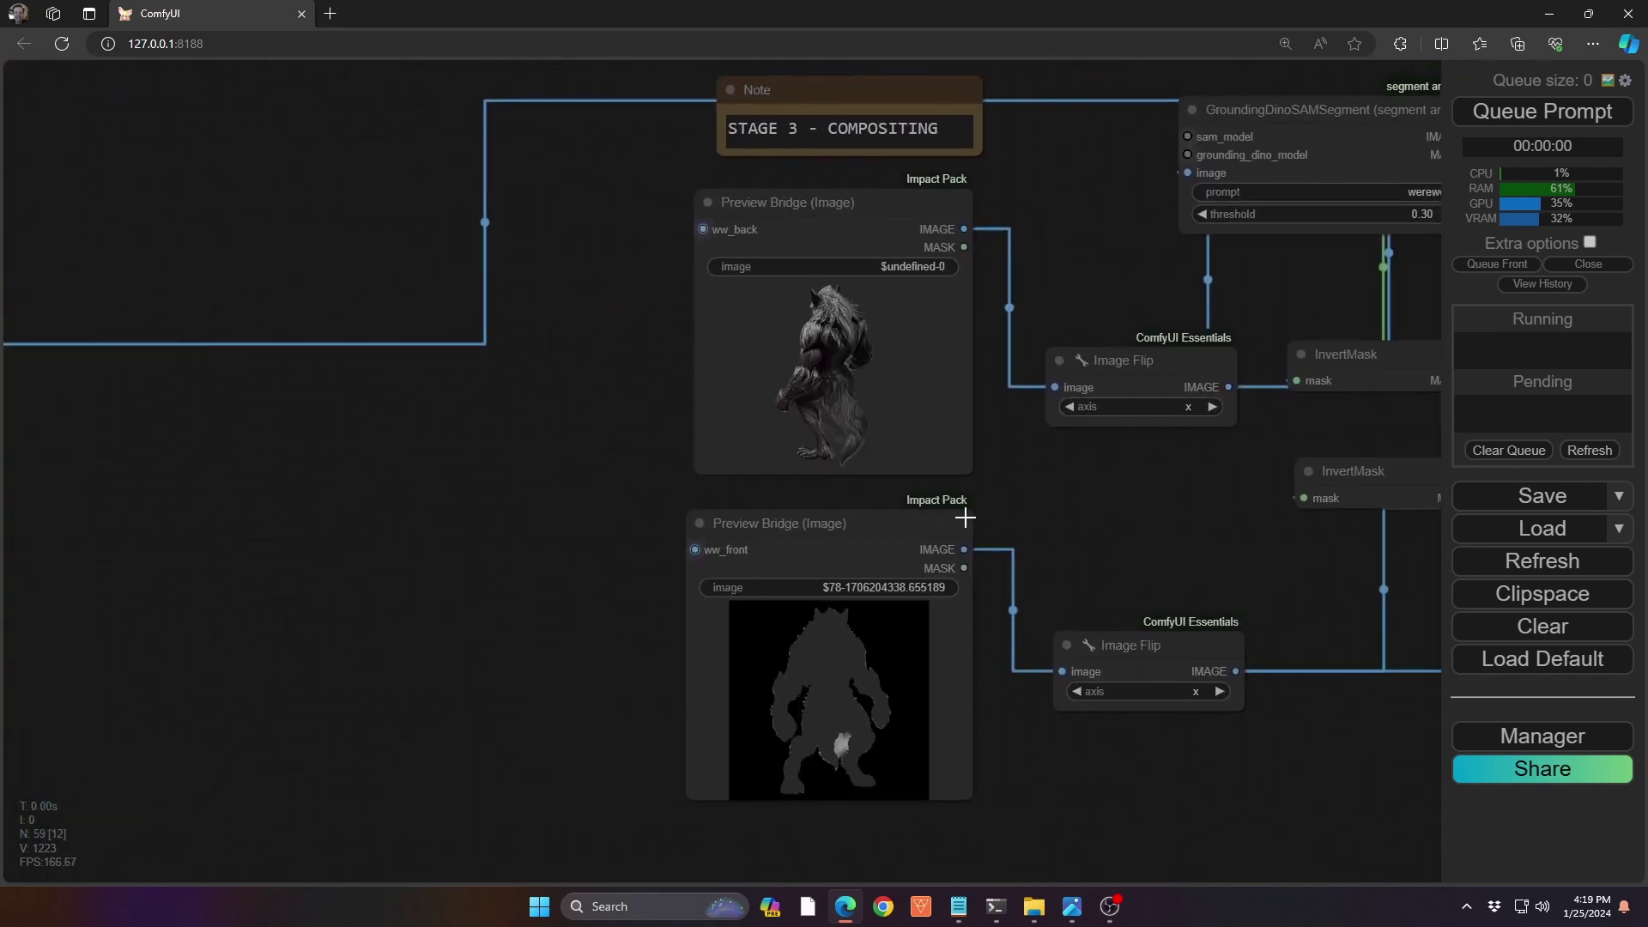
{"action": "left_click_drag", "start_coordinate": [1120, 540], "coordinate": [667, 539]}
{"action": "scroll", "coordinate": [742, 486], "scroll_direction": "up", "scroll_amount": 8}
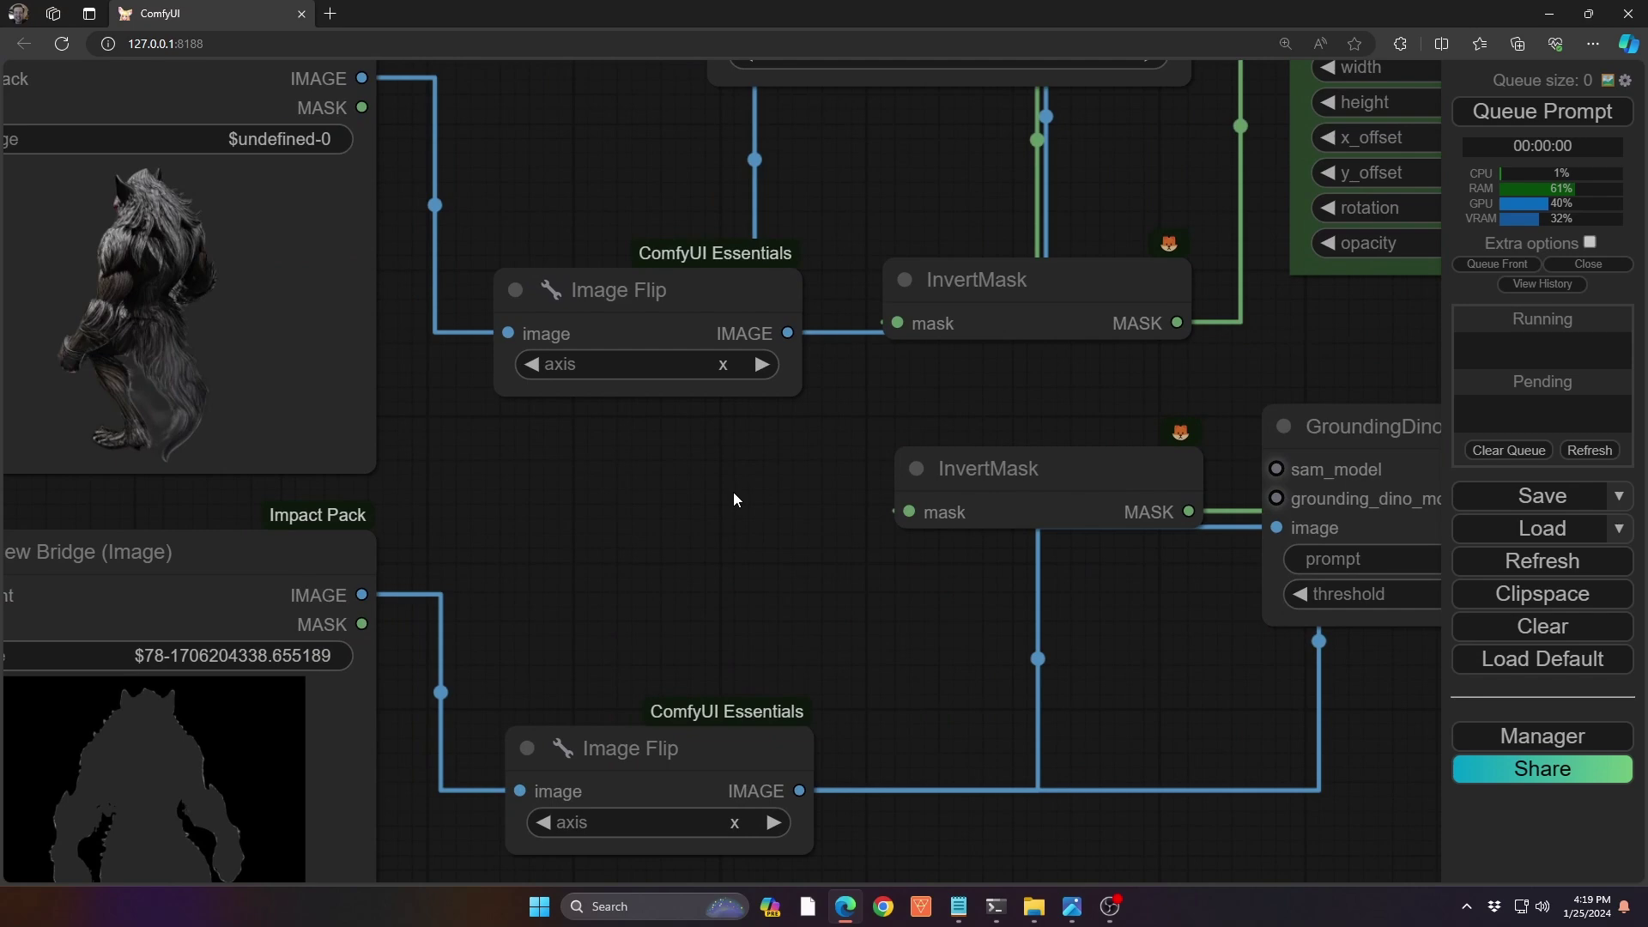
{"action": "left_click_drag", "start_coordinate": [709, 598], "coordinate": [715, 525]}
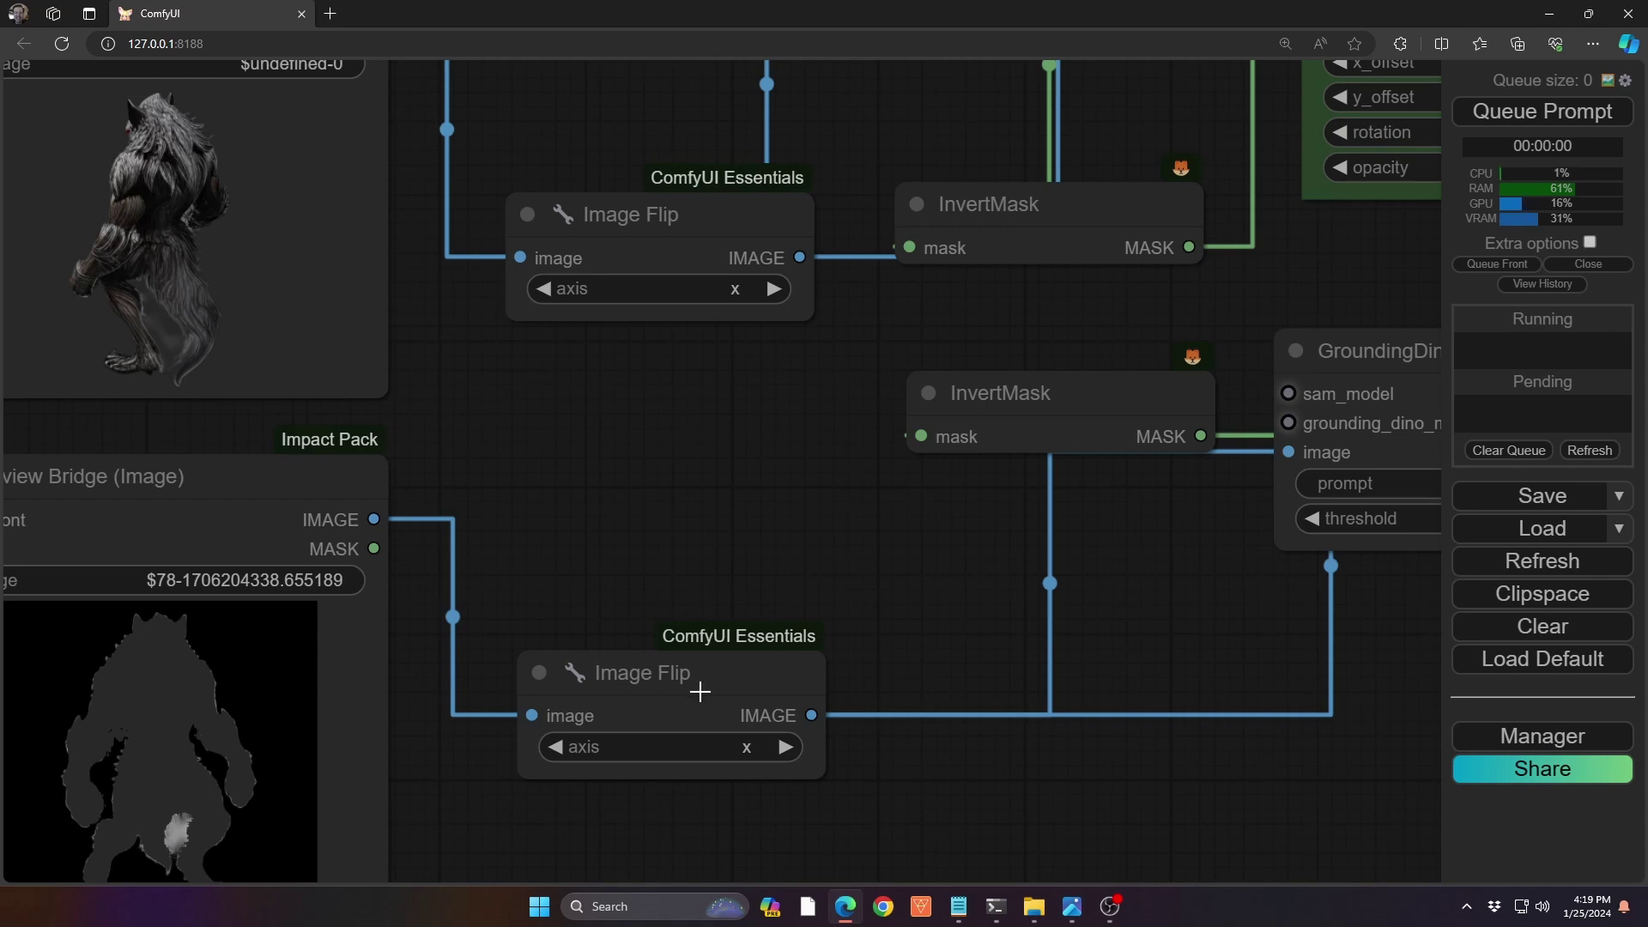
{"action": "left_click", "coordinate": [752, 748]}
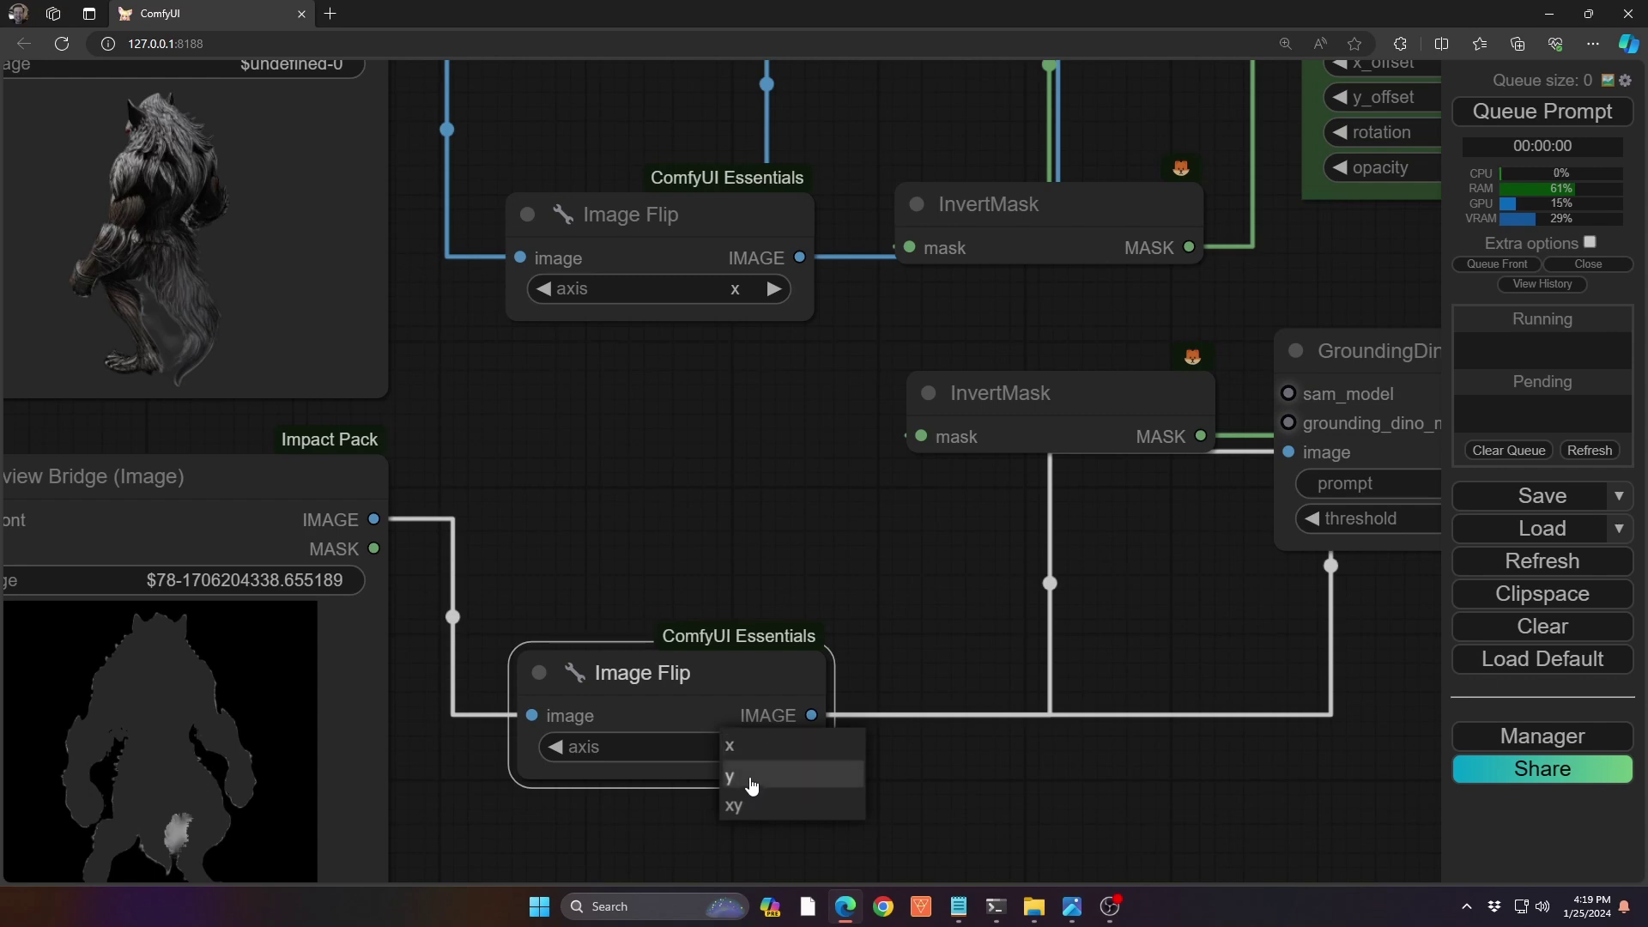
{"action": "left_click", "coordinate": [696, 542]}
{"action": "left_click_drag", "start_coordinate": [699, 486], "coordinate": [652, 557]}
{"action": "scroll", "coordinate": [652, 620], "scroll_direction": "down", "scroll_amount": 2}
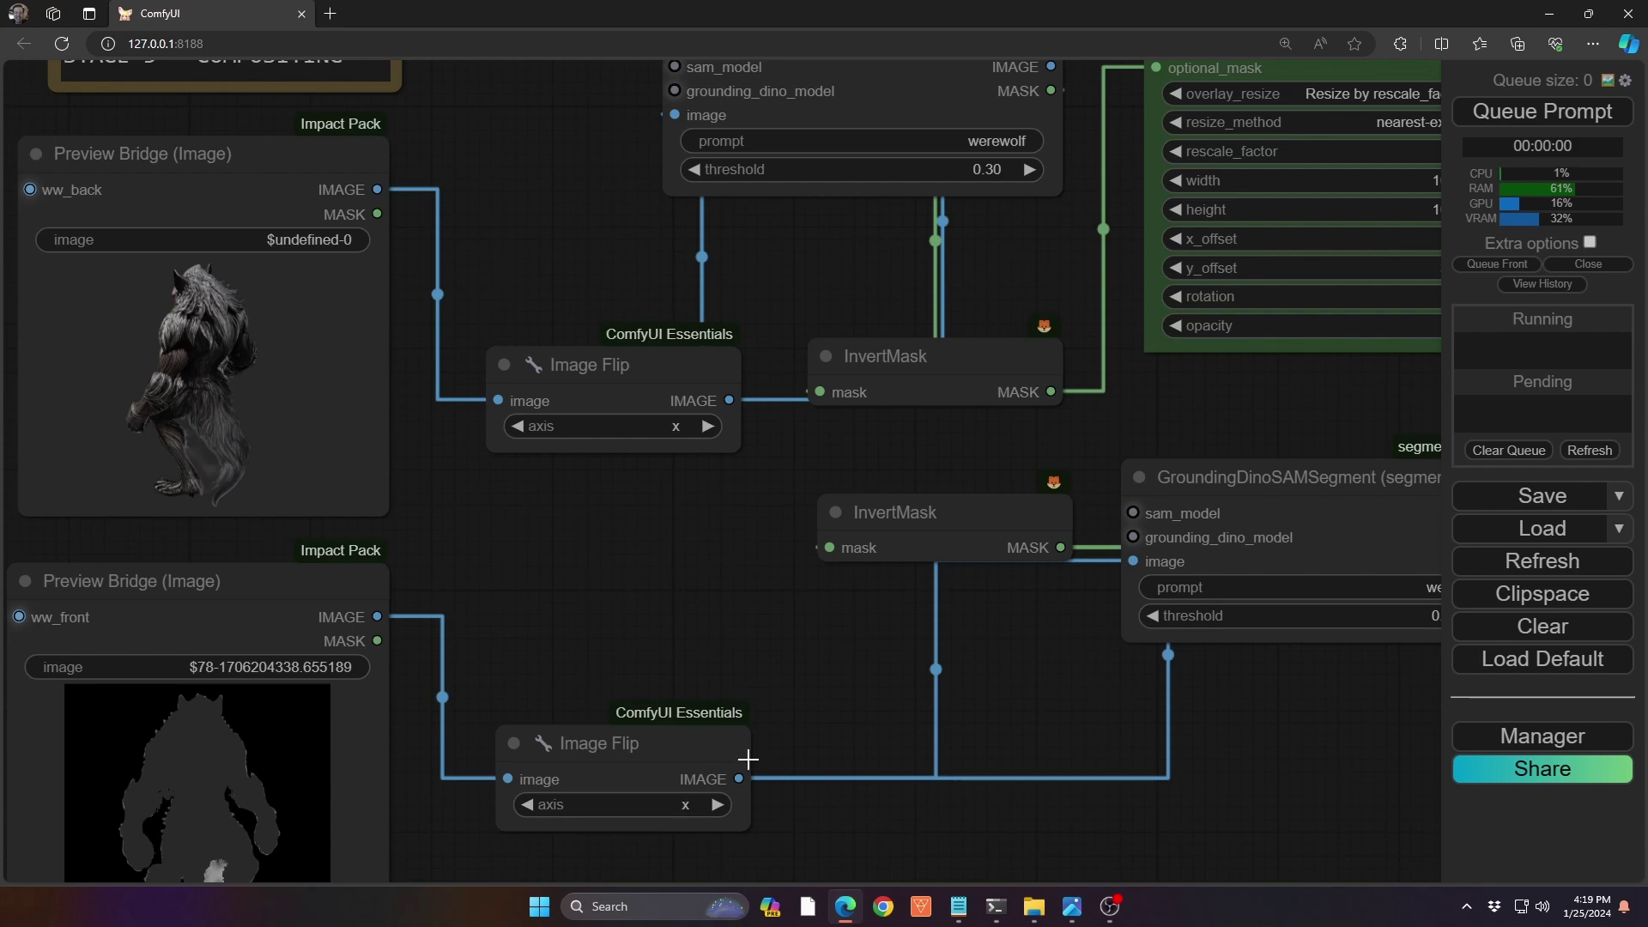
{"action": "left_click_drag", "start_coordinate": [799, 622], "coordinate": [580, 809]}
{"action": "scroll", "coordinate": [556, 672], "scroll_direction": "down", "scroll_amount": 6}
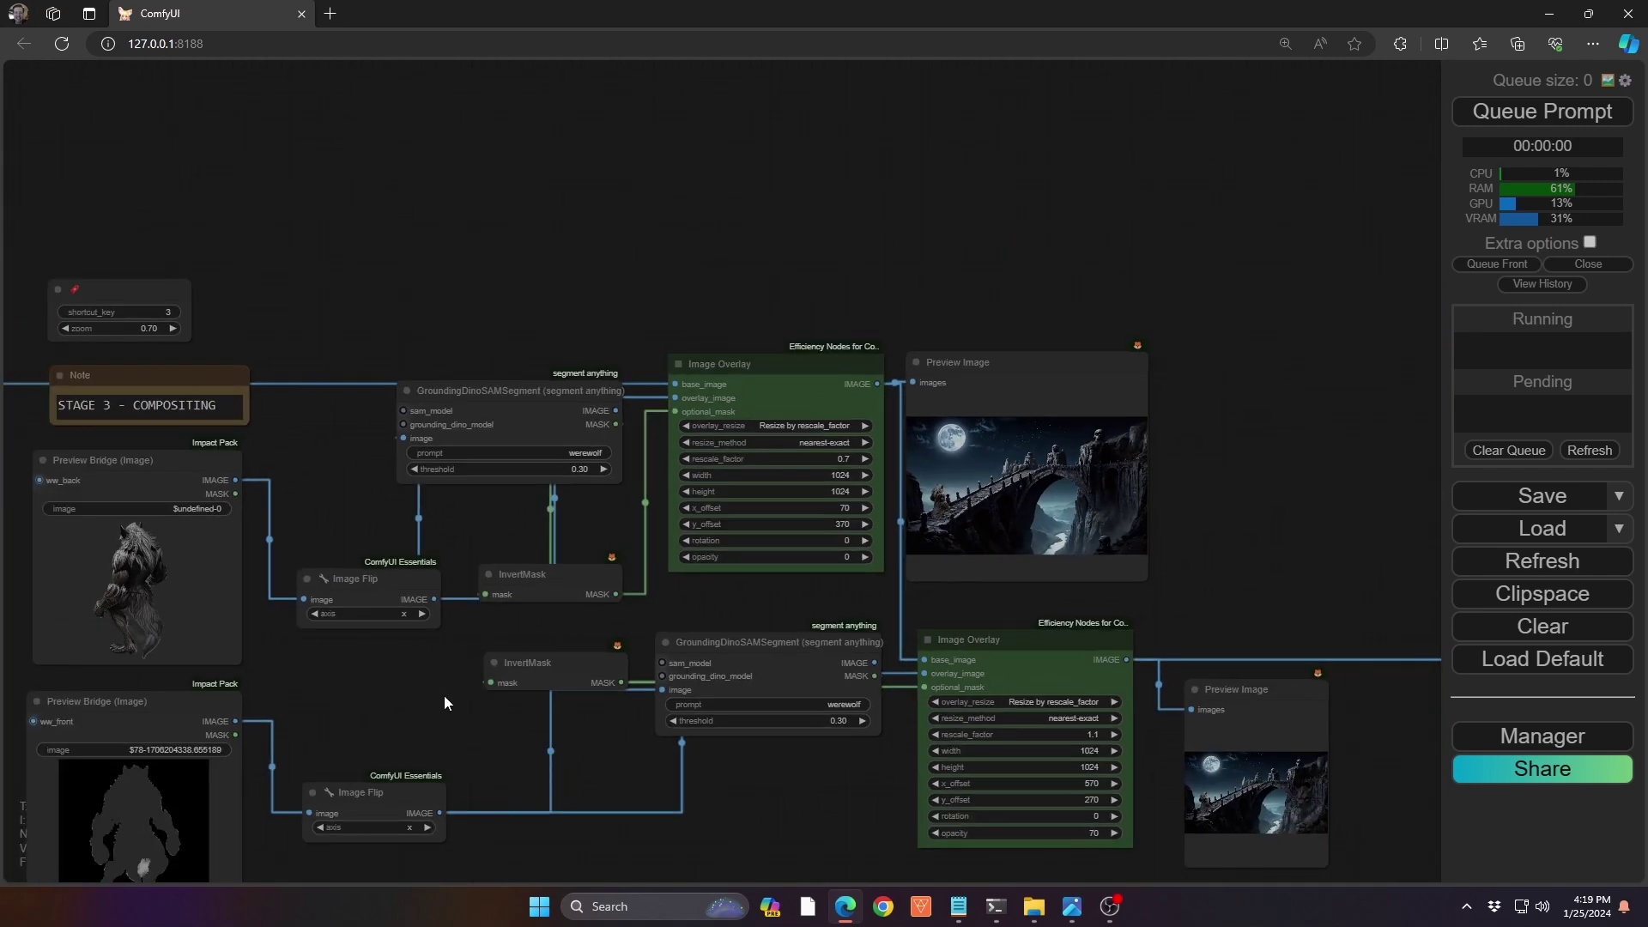
{"action": "left_click_drag", "start_coordinate": [445, 702], "coordinate": [301, 636]}
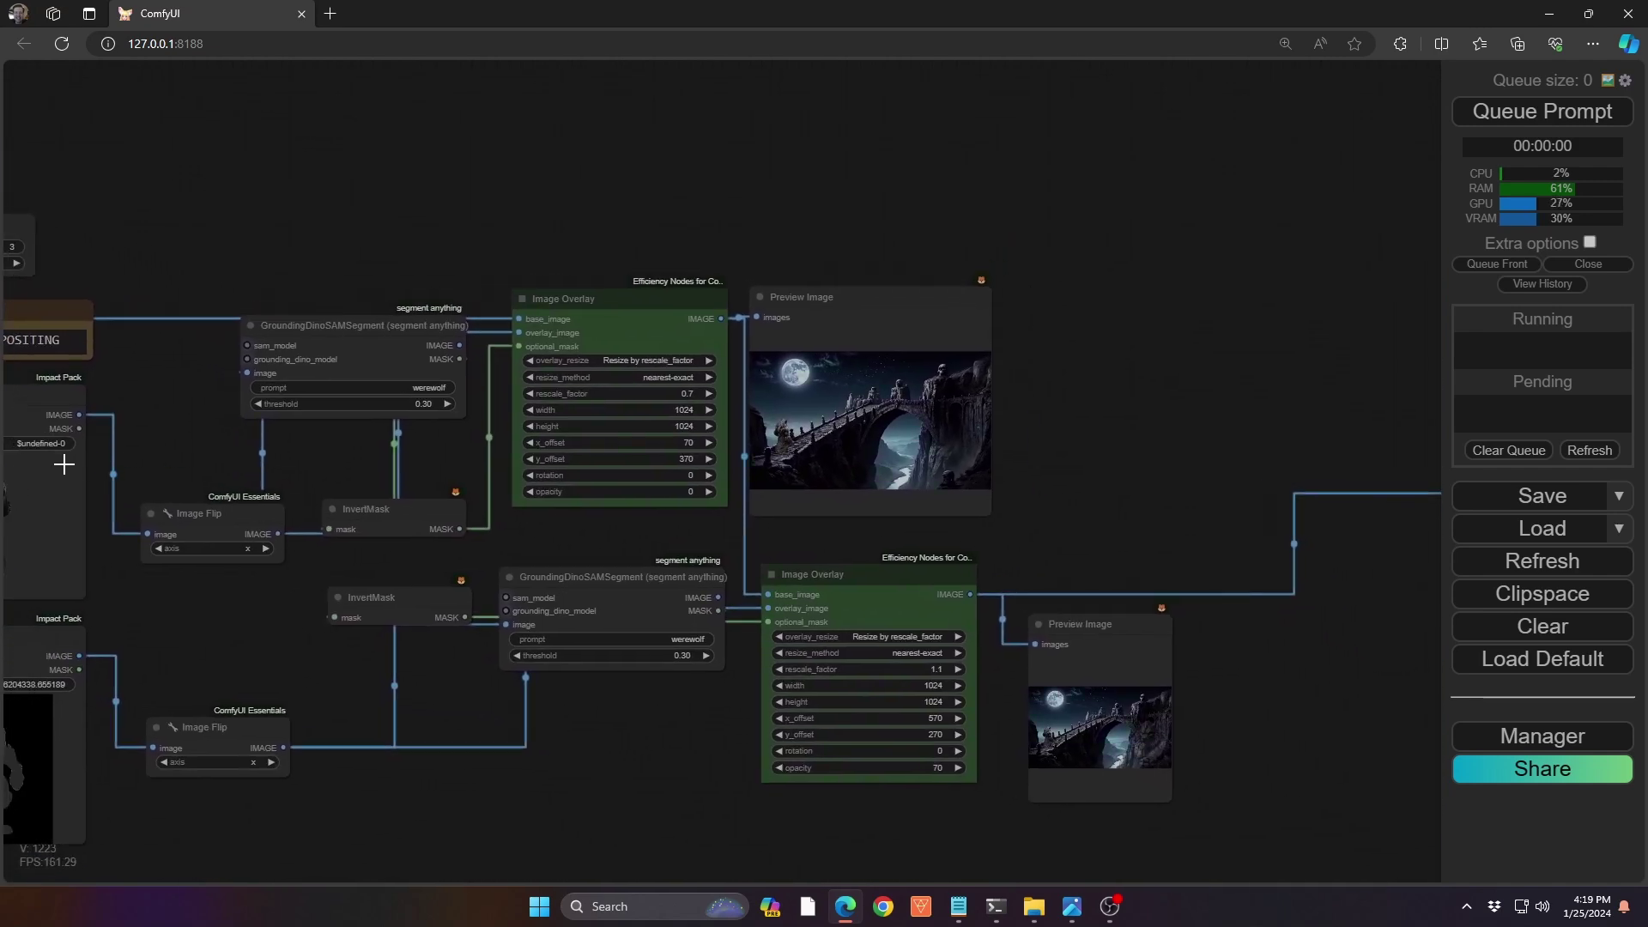
{"action": "key", "text": "3"}
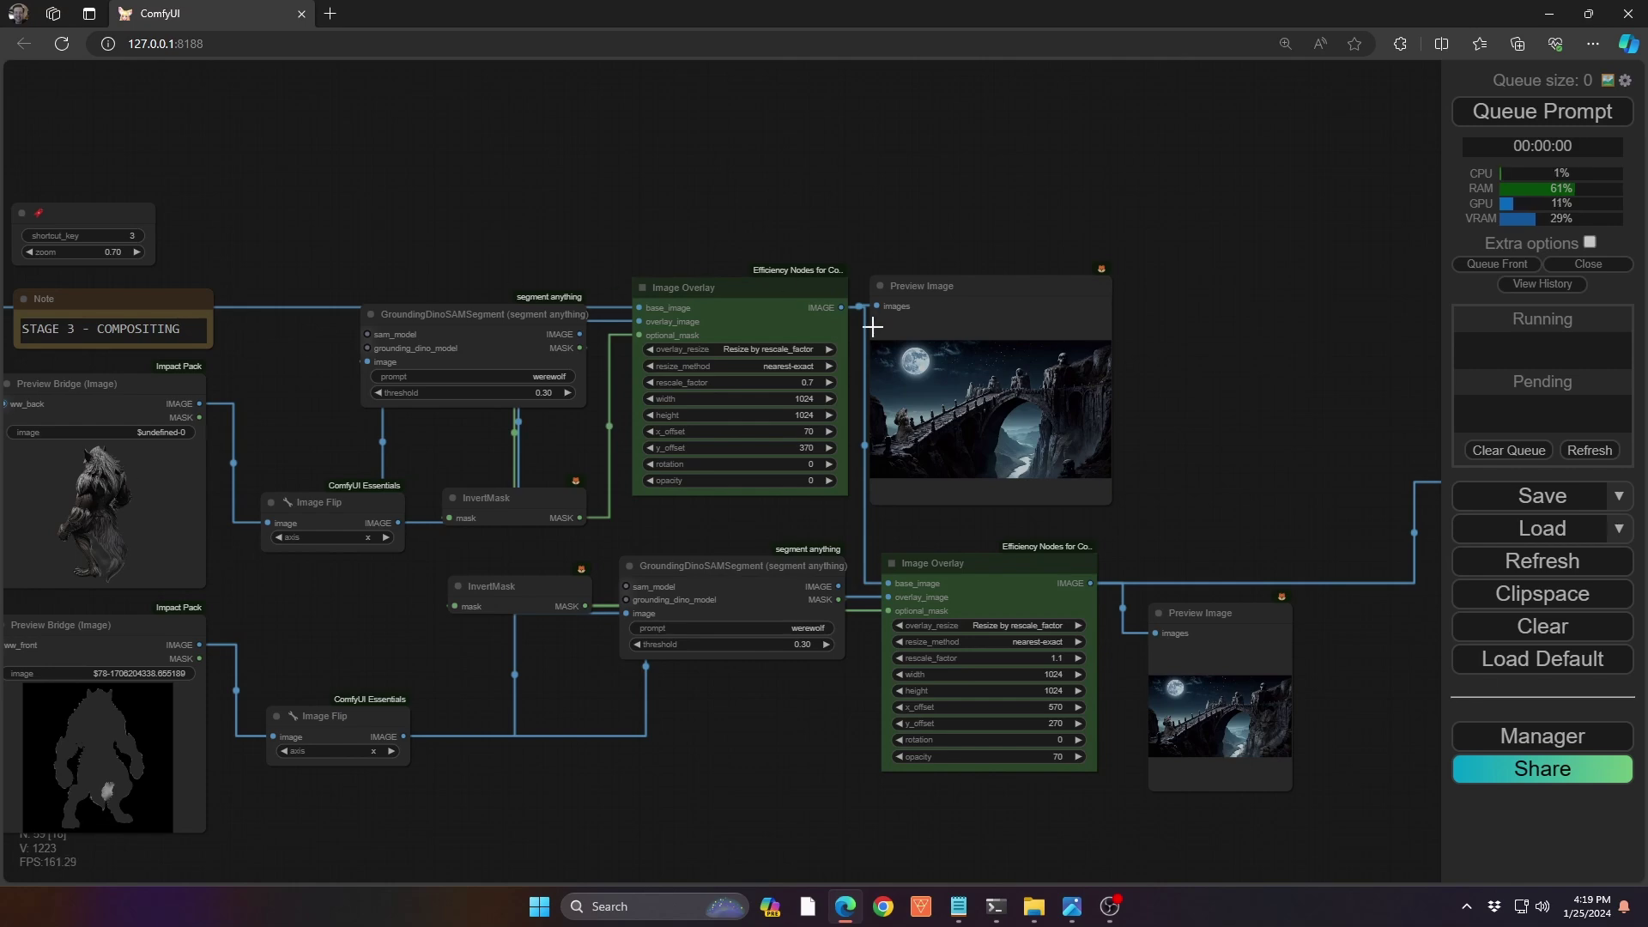
{"action": "scroll", "coordinate": [947, 440], "scroll_direction": "up", "scroll_amount": 4}
{"action": "scroll", "coordinate": [947, 439], "scroll_direction": "up", "scroll_amount": 8}
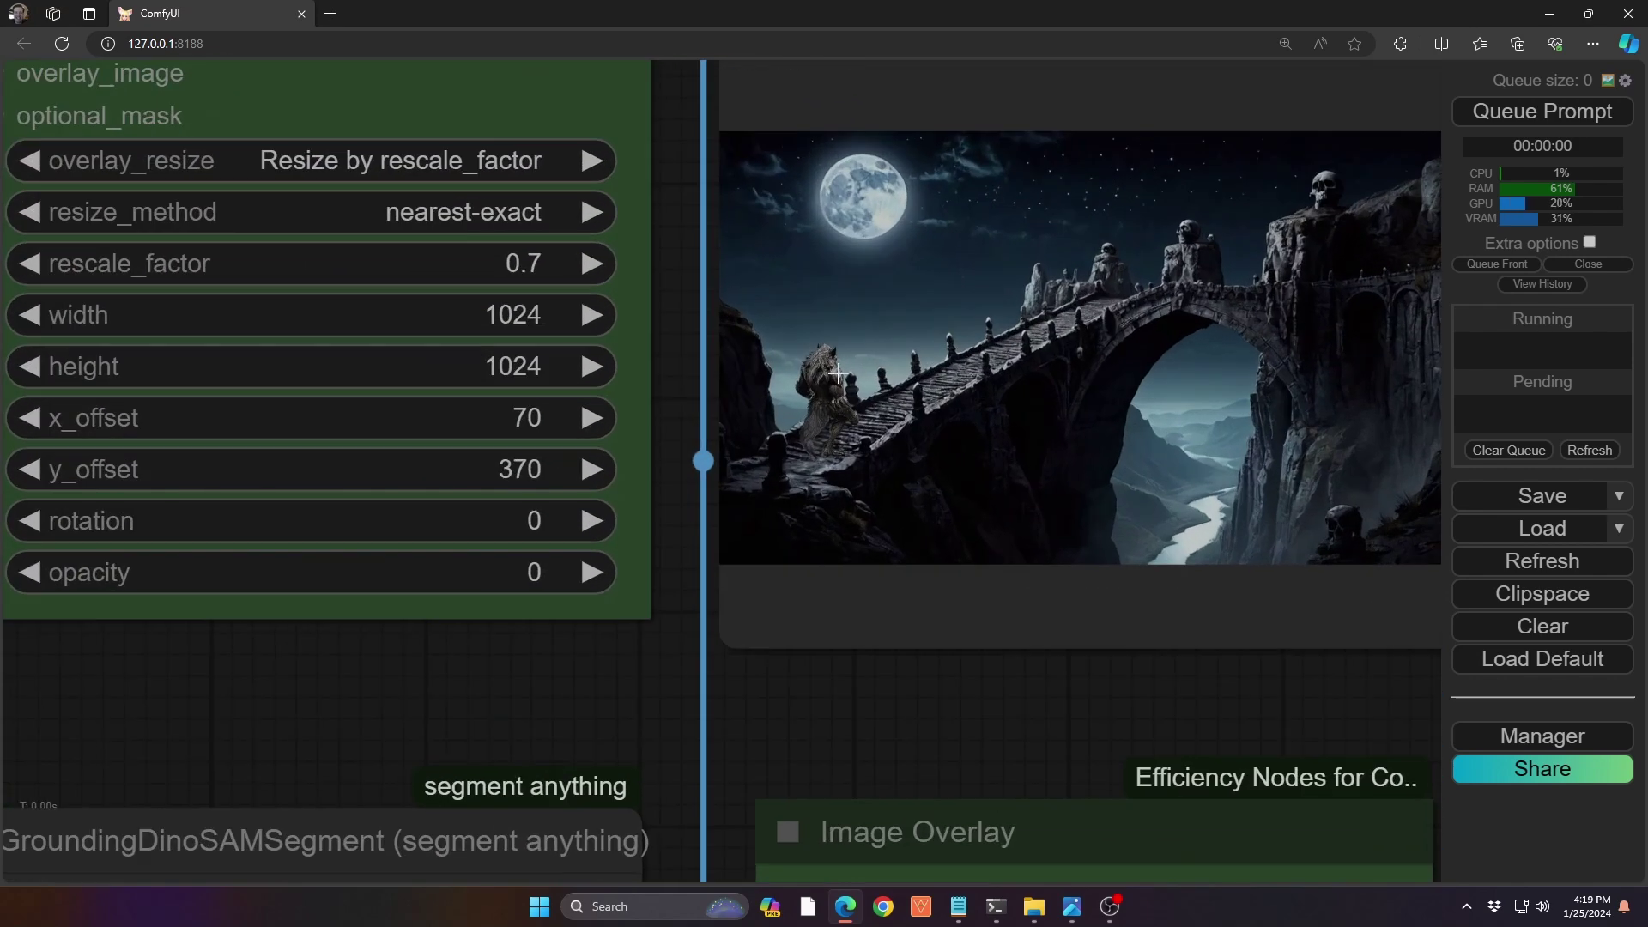
{"action": "left_click_drag", "start_coordinate": [1167, 734], "coordinate": [973, 706]}
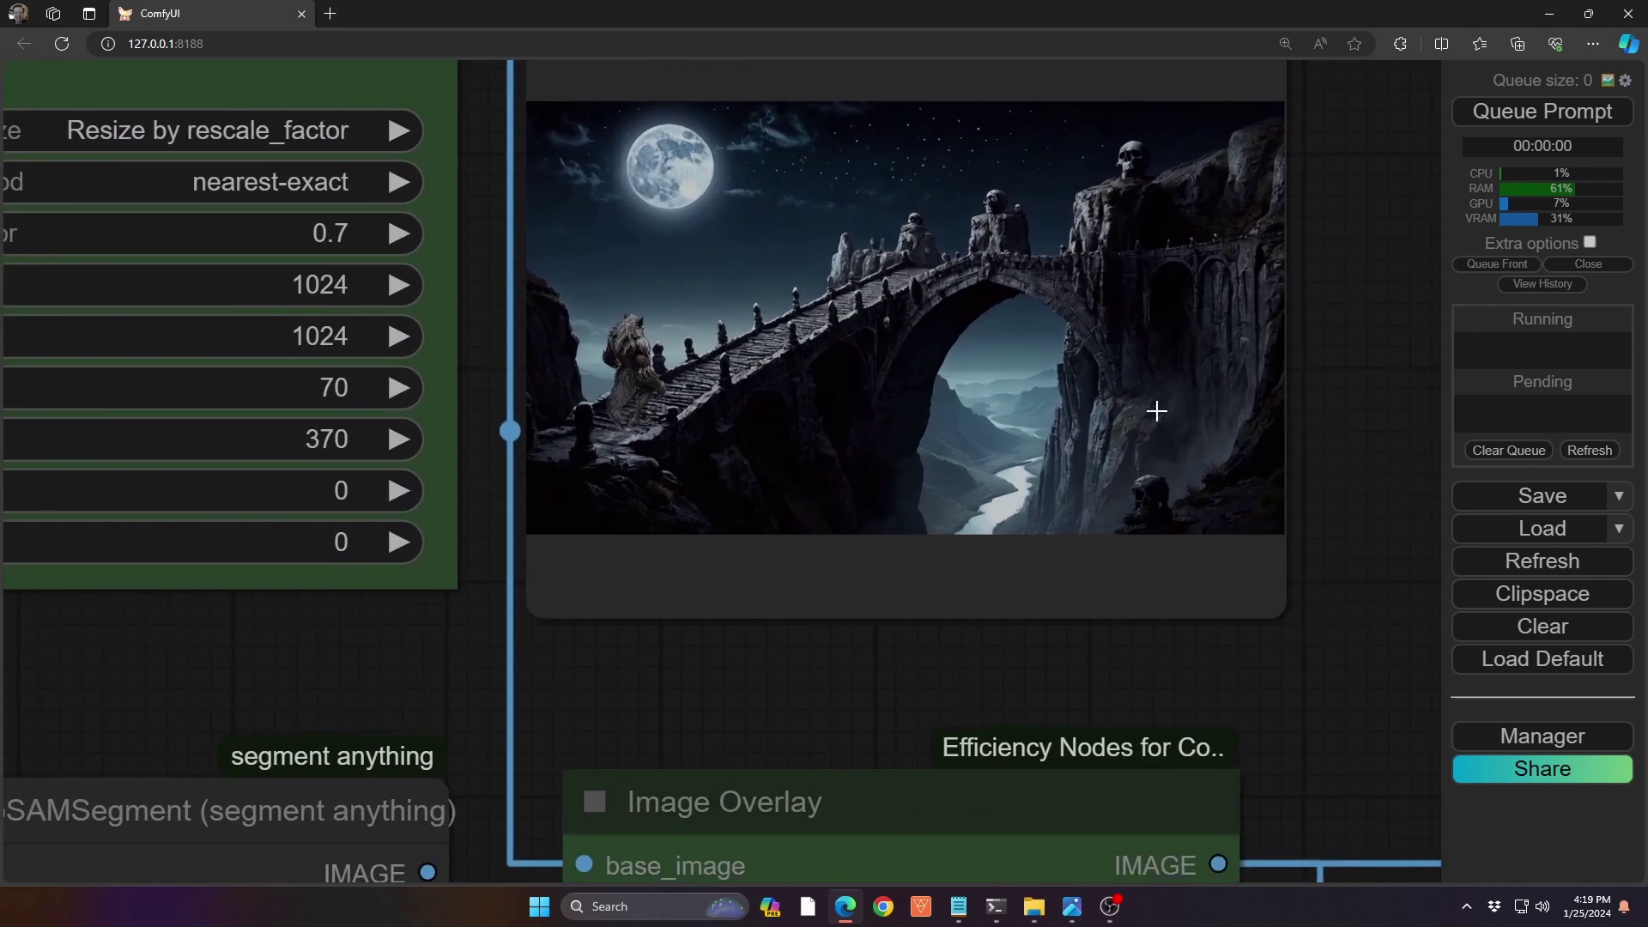
{"action": "scroll", "coordinate": [706, 637], "scroll_direction": "down", "scroll_amount": 4}
{"action": "left_click_drag", "start_coordinate": [731, 646], "coordinate": [948, 307]}
{"action": "left_click_drag", "start_coordinate": [757, 679], "coordinate": [217, 574]}
{"action": "scroll", "coordinate": [1112, 649], "scroll_direction": "up", "scroll_amount": 12}
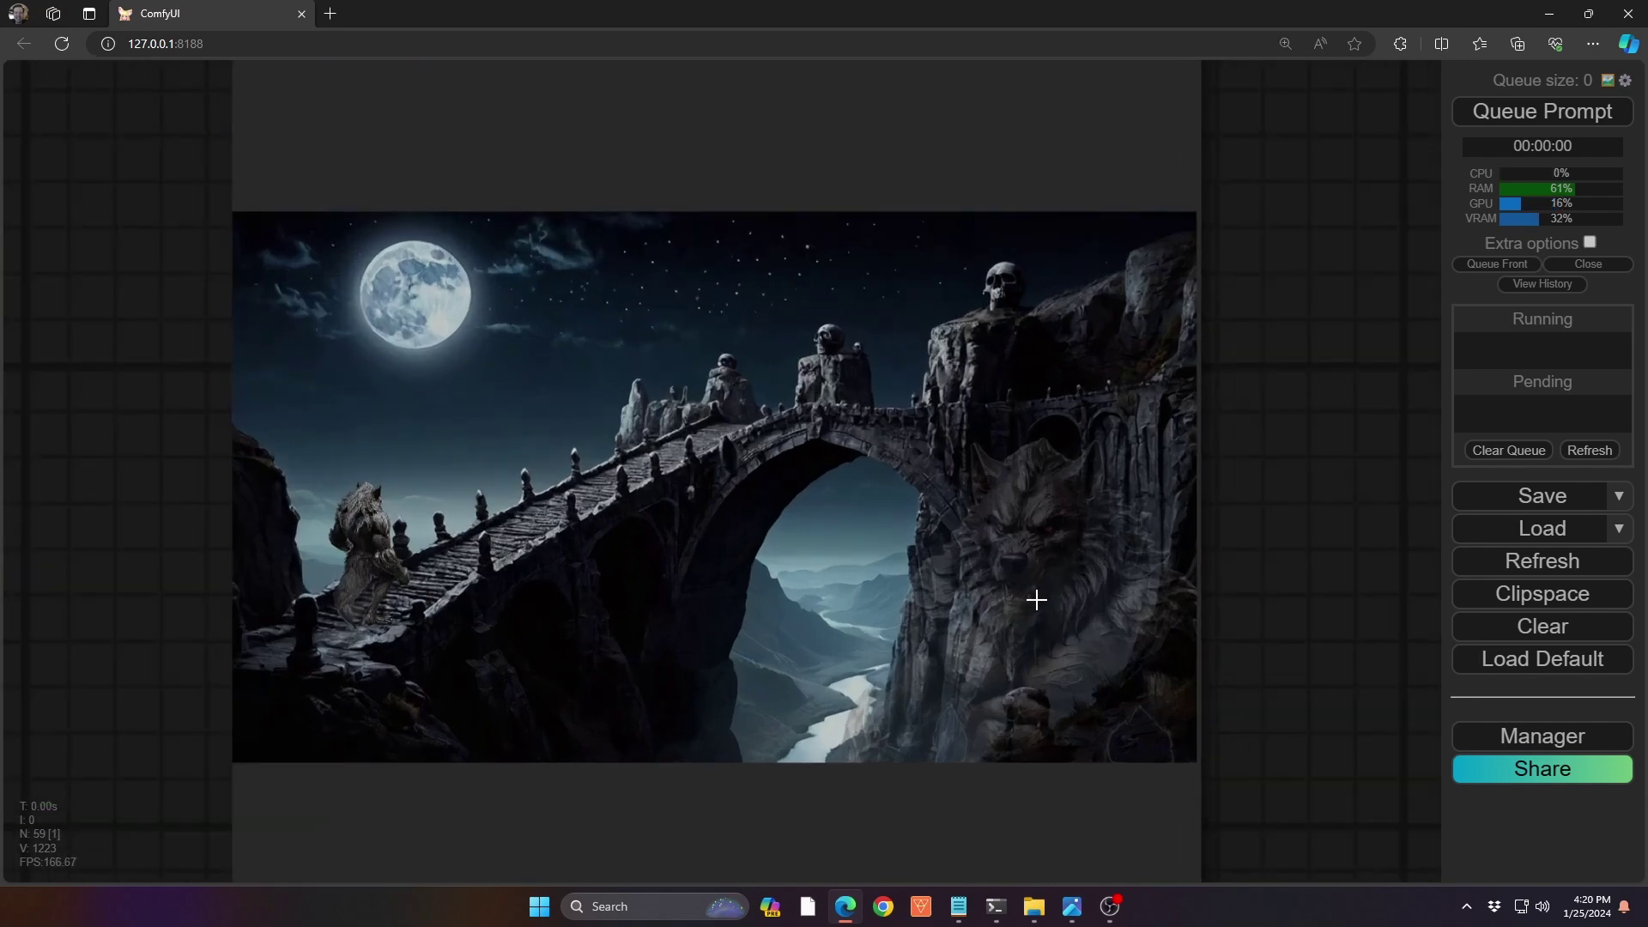
{"action": "scroll", "coordinate": [1037, 601], "scroll_direction": "down", "scroll_amount": 9}
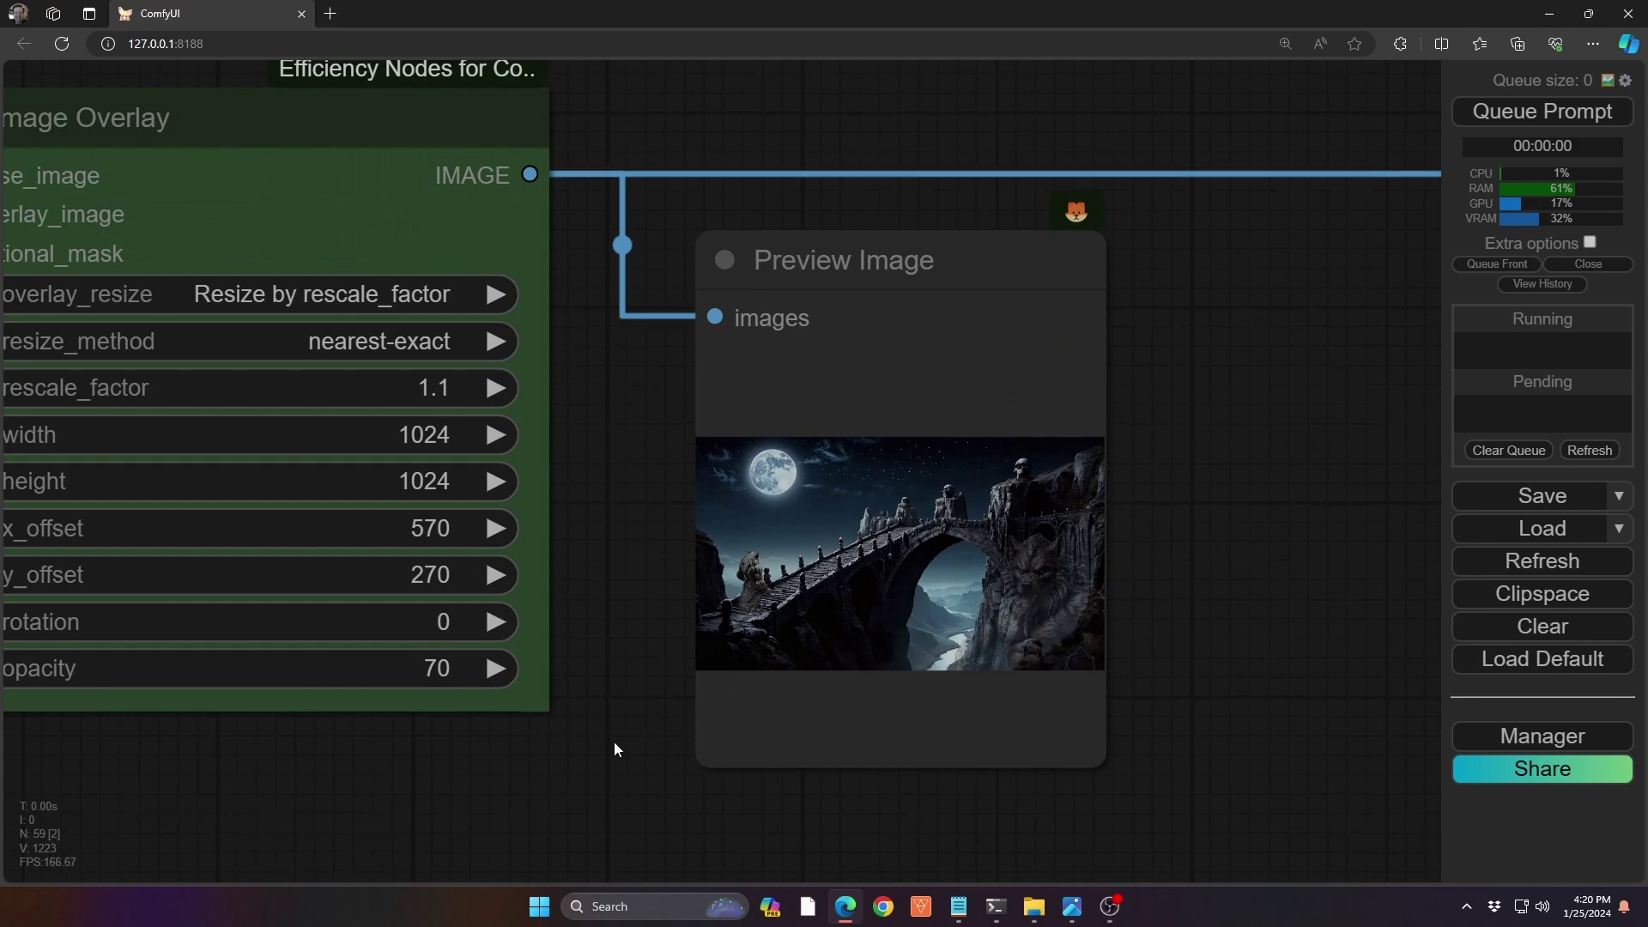
{"action": "left_click_drag", "start_coordinate": [616, 745], "coordinate": [746, 758]}
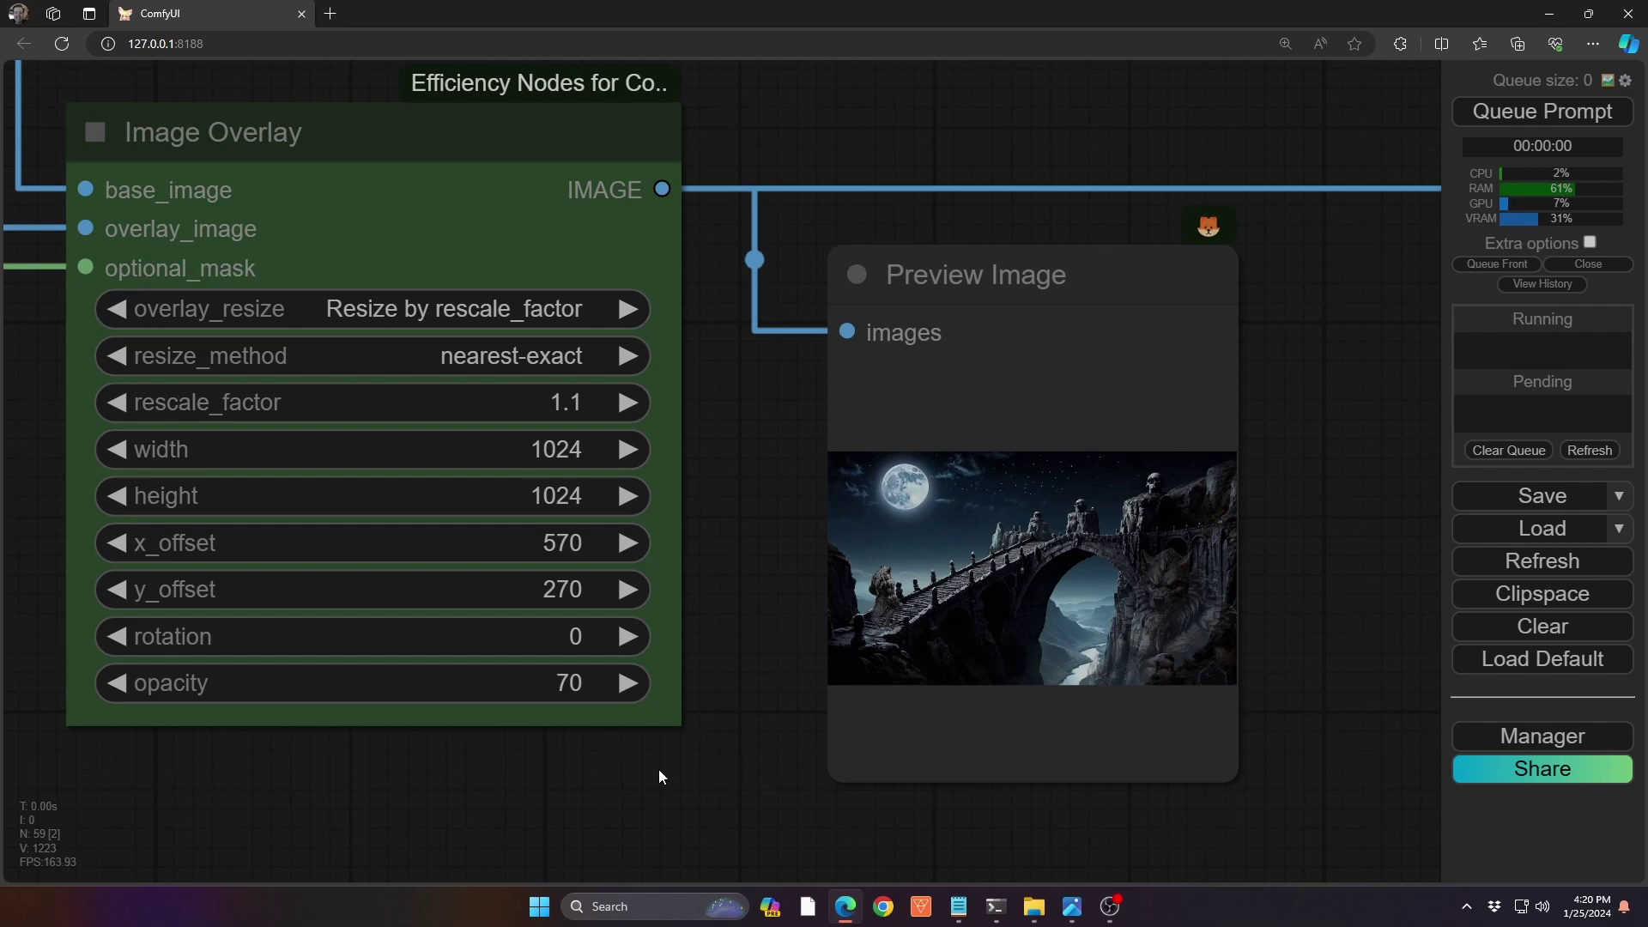
{"action": "scroll", "coordinate": [642, 766], "scroll_direction": "down", "scroll_amount": 5}
{"action": "left_click_drag", "start_coordinate": [182, 614], "coordinate": [435, 752]}
{"action": "left_click_drag", "start_coordinate": [169, 423], "coordinate": [753, 604]}
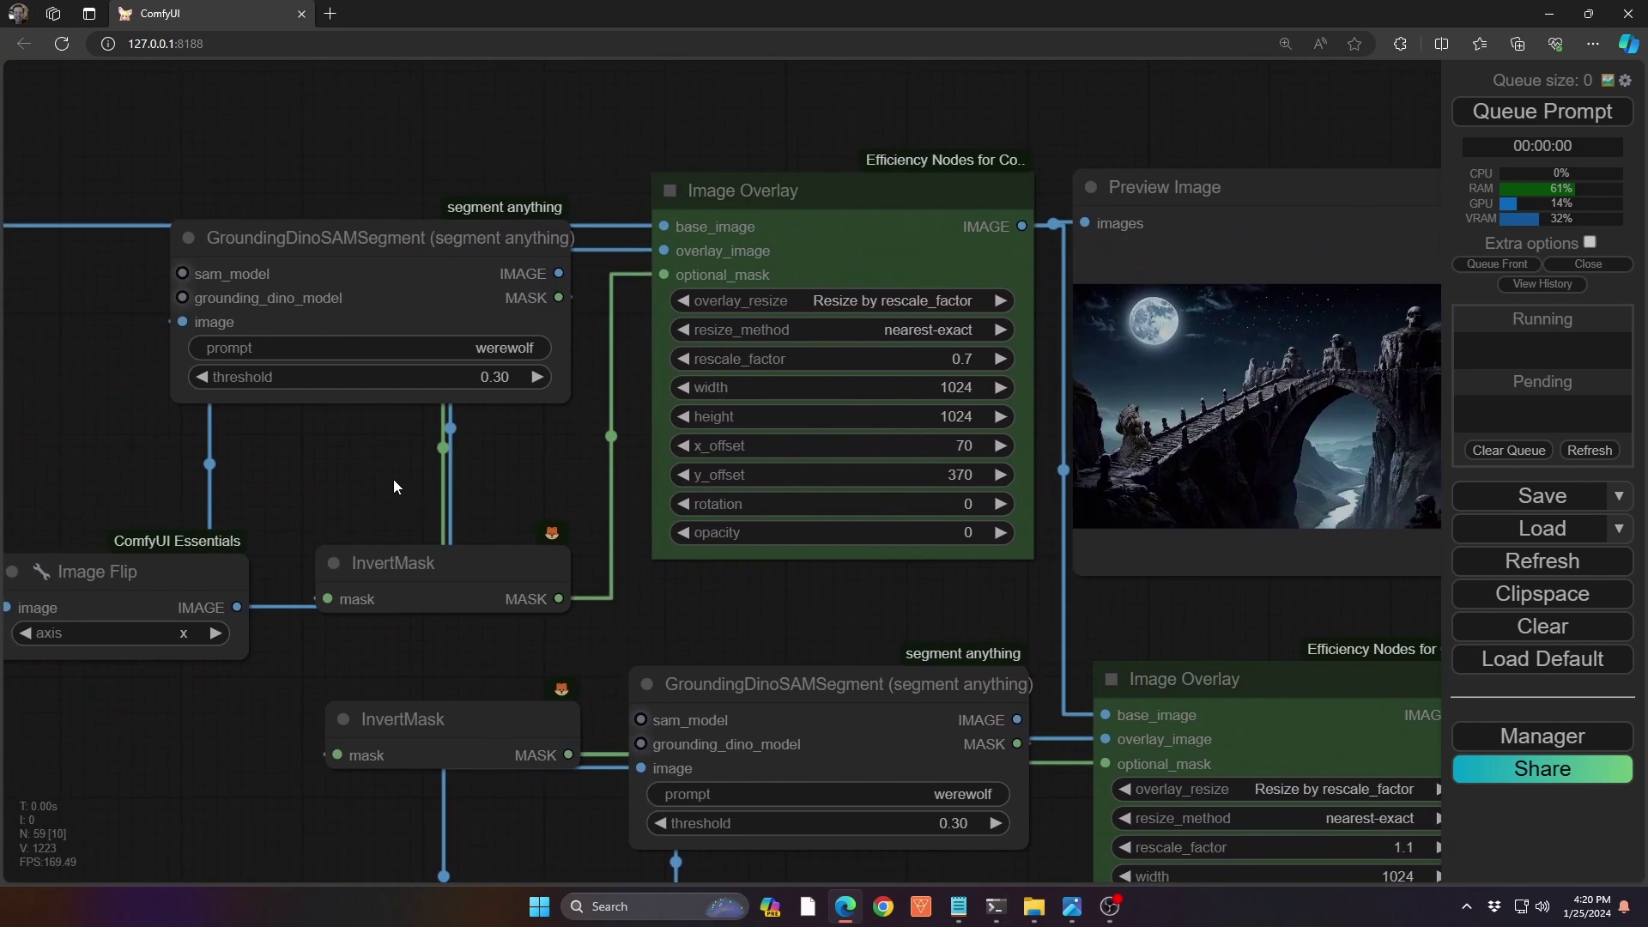
{"action": "left_click_drag", "start_coordinate": [390, 476], "coordinate": [557, 494]}
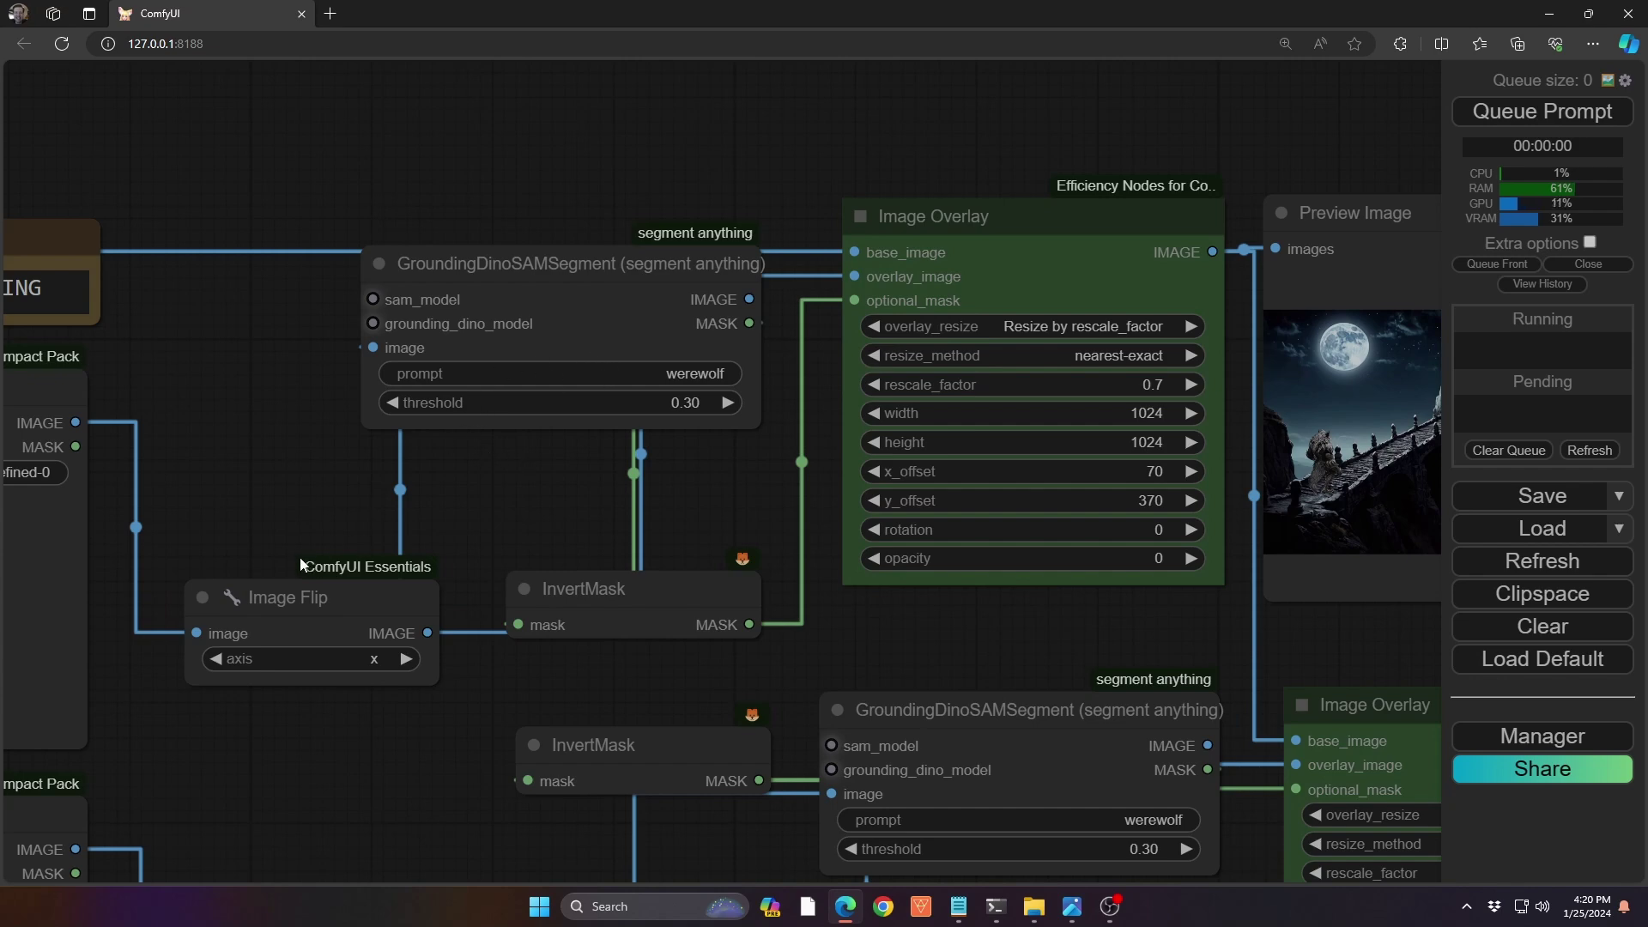
{"action": "left_click_drag", "start_coordinate": [428, 633], "coordinate": [372, 353]}
{"action": "left_click_drag", "start_coordinate": [483, 749], "coordinate": [480, 445]}
{"action": "scroll", "coordinate": [481, 445], "scroll_direction": "down", "scroll_amount": 8}
{"action": "scroll", "coordinate": [792, 663], "scroll_direction": "up", "scroll_amount": 5}
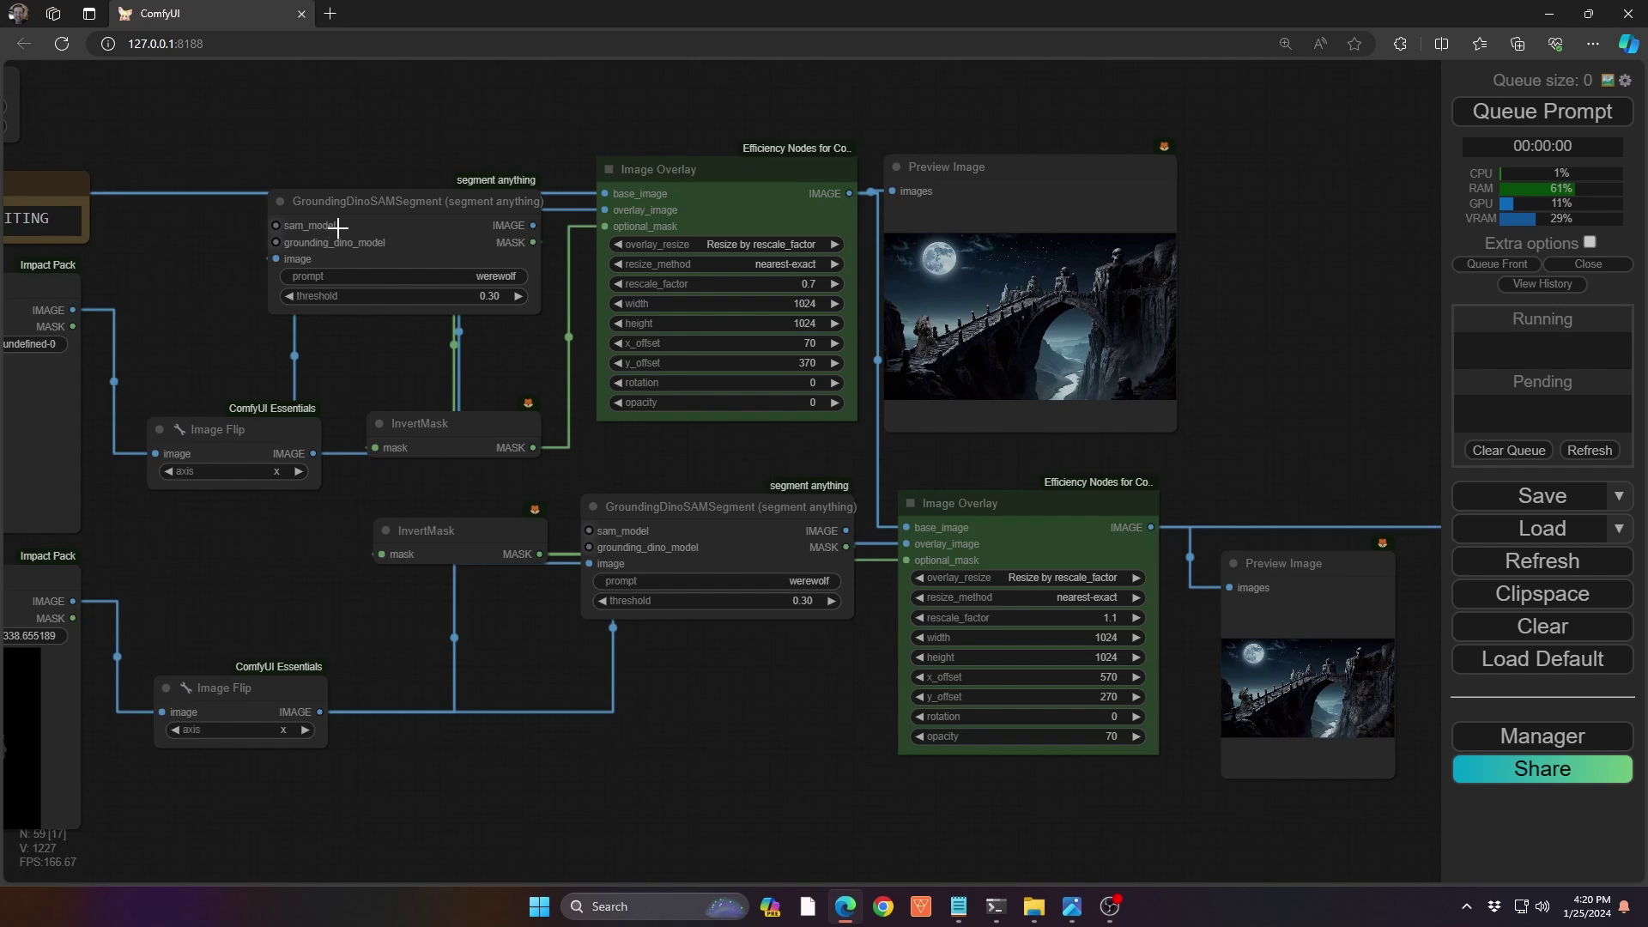
{"action": "scroll", "coordinate": [598, 535], "scroll_direction": "up", "scroll_amount": 8}
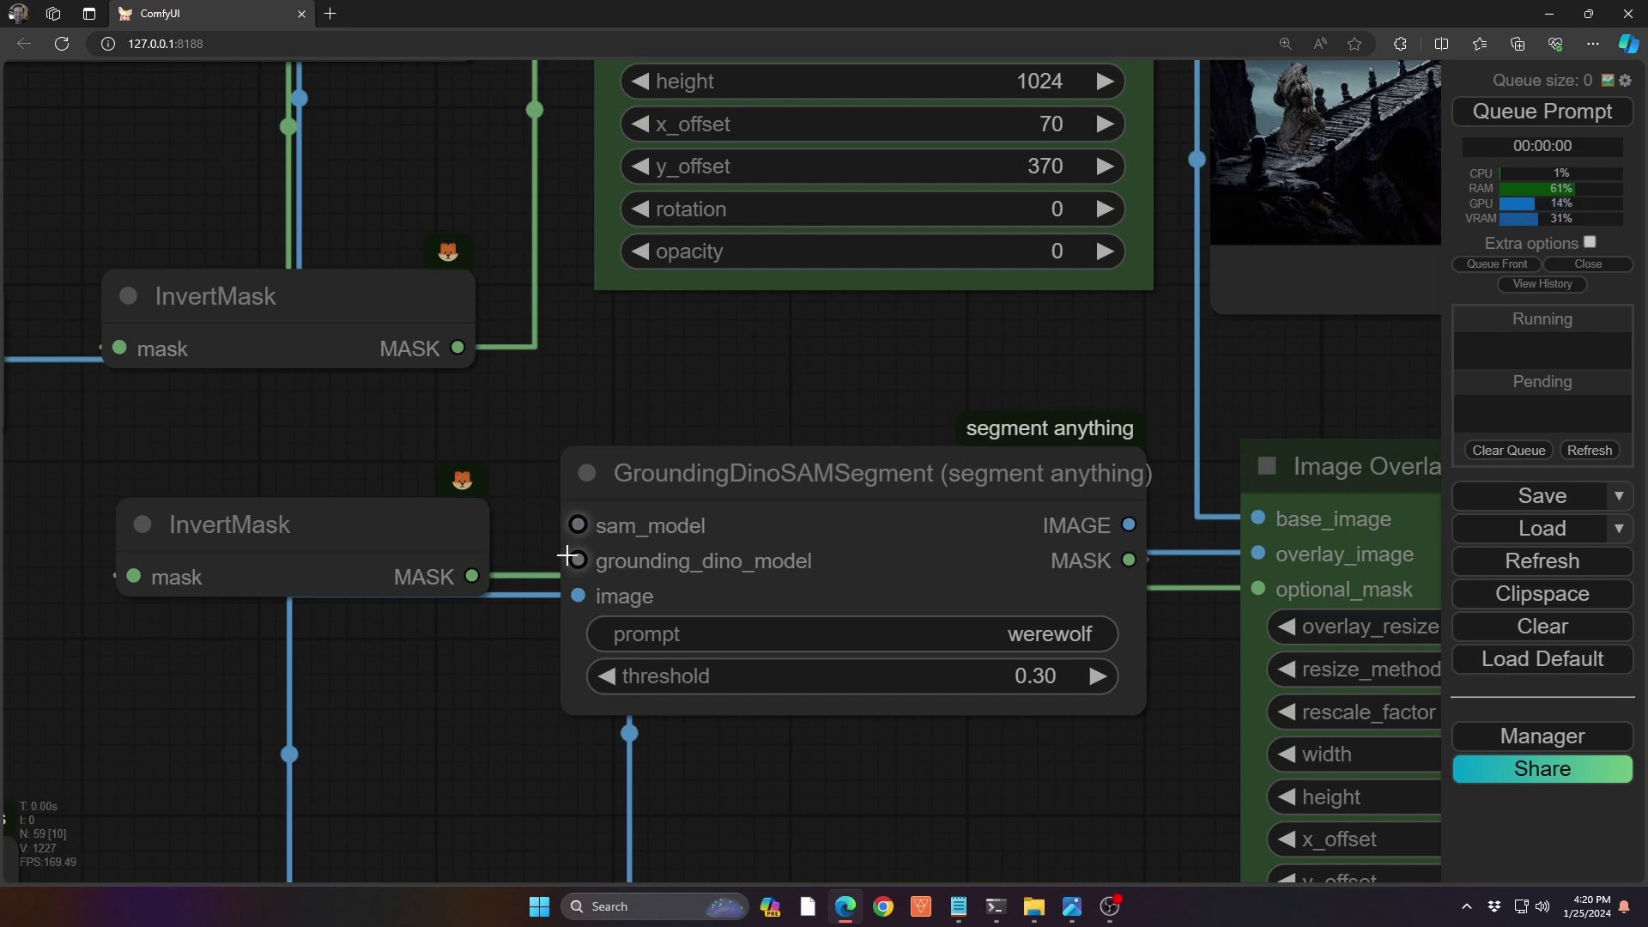
{"action": "scroll", "coordinate": [569, 550], "scroll_direction": "down", "scroll_amount": 8}
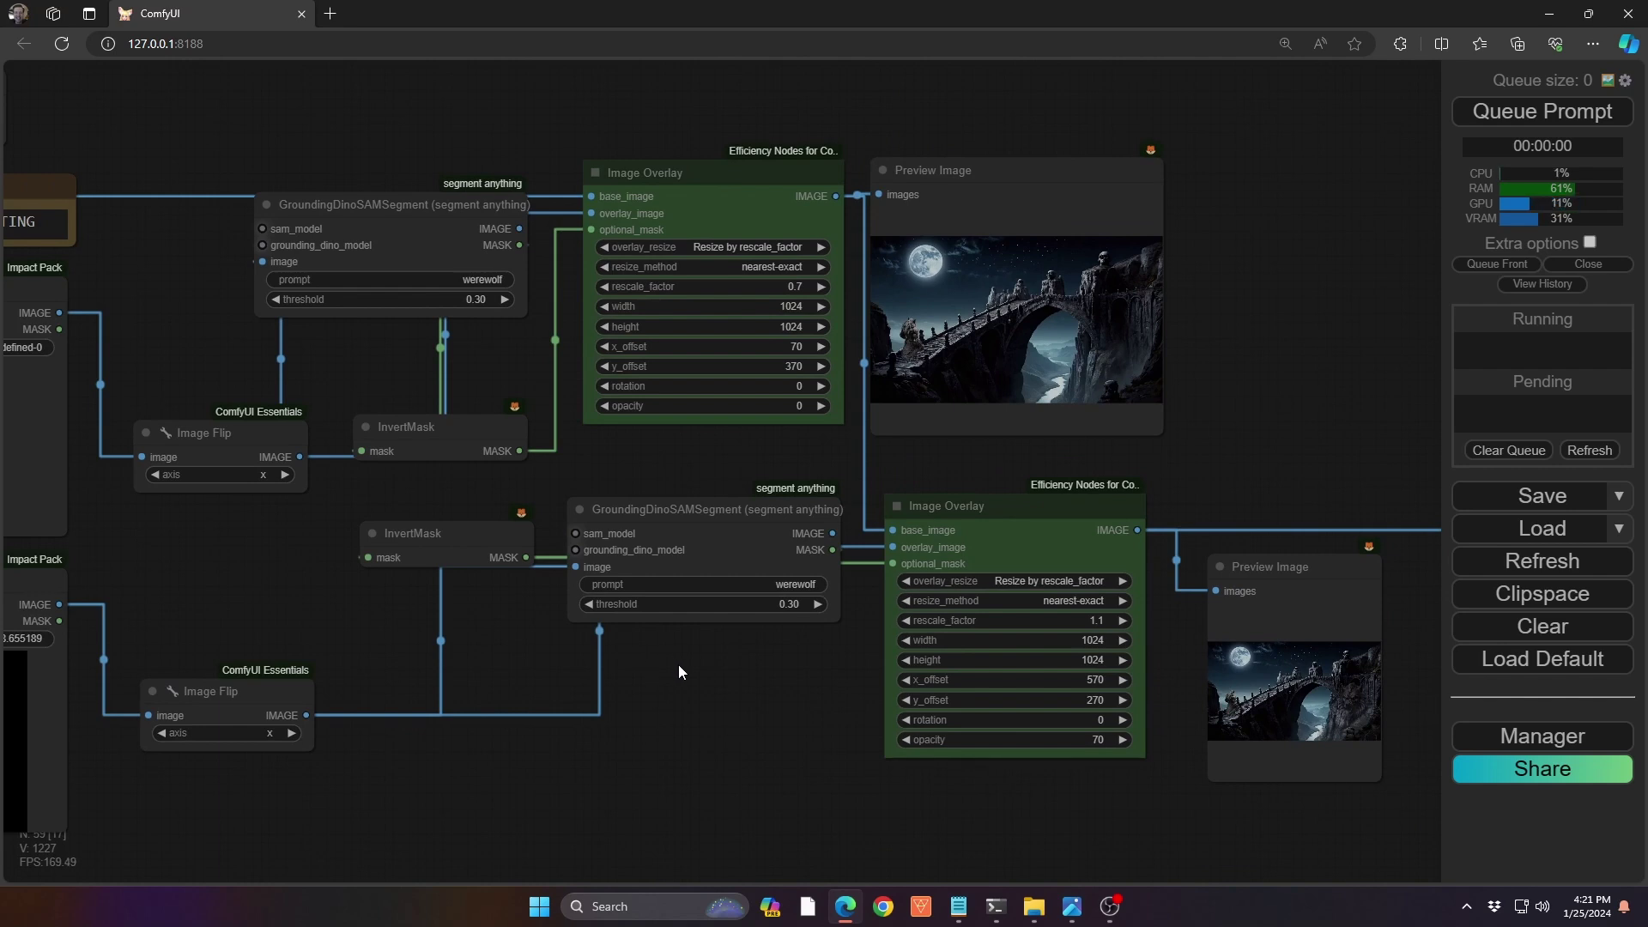
{"action": "left_click_drag", "start_coordinate": [677, 673], "coordinate": [849, 680]}
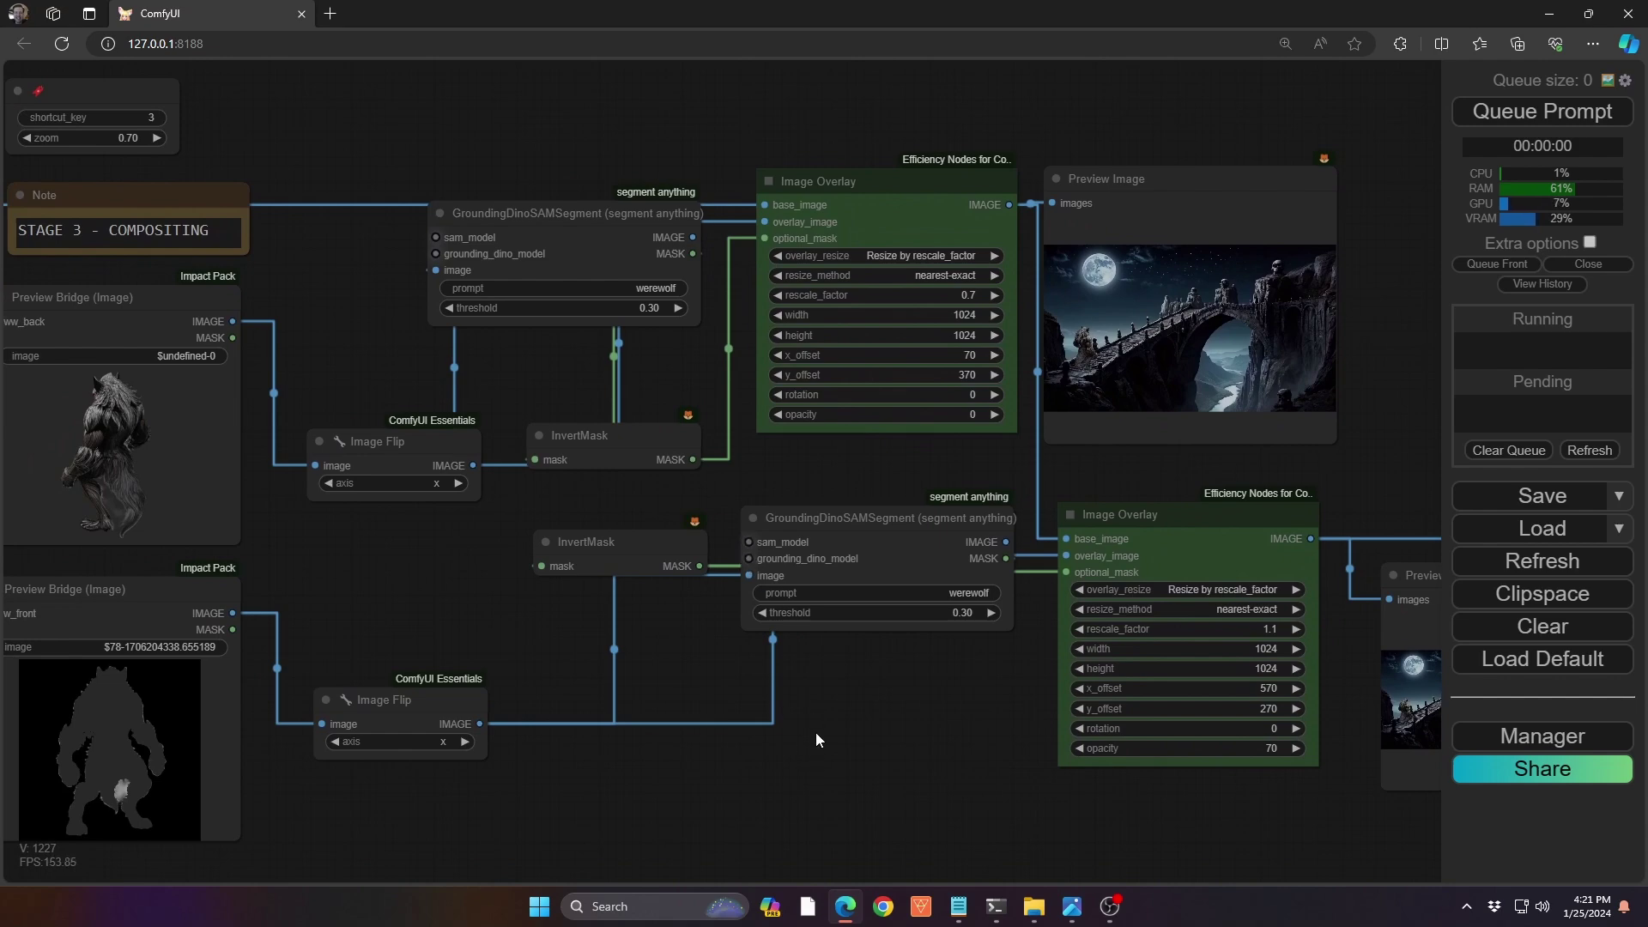
- At bookmark 3, shift the upper GroundingDinoSAMSegment node up-left and its Preview Image node right
{"action": "key", "text": "3"}
{"action": "left_click_drag", "start_coordinate": [440, 301], "coordinate": [403, 336]}
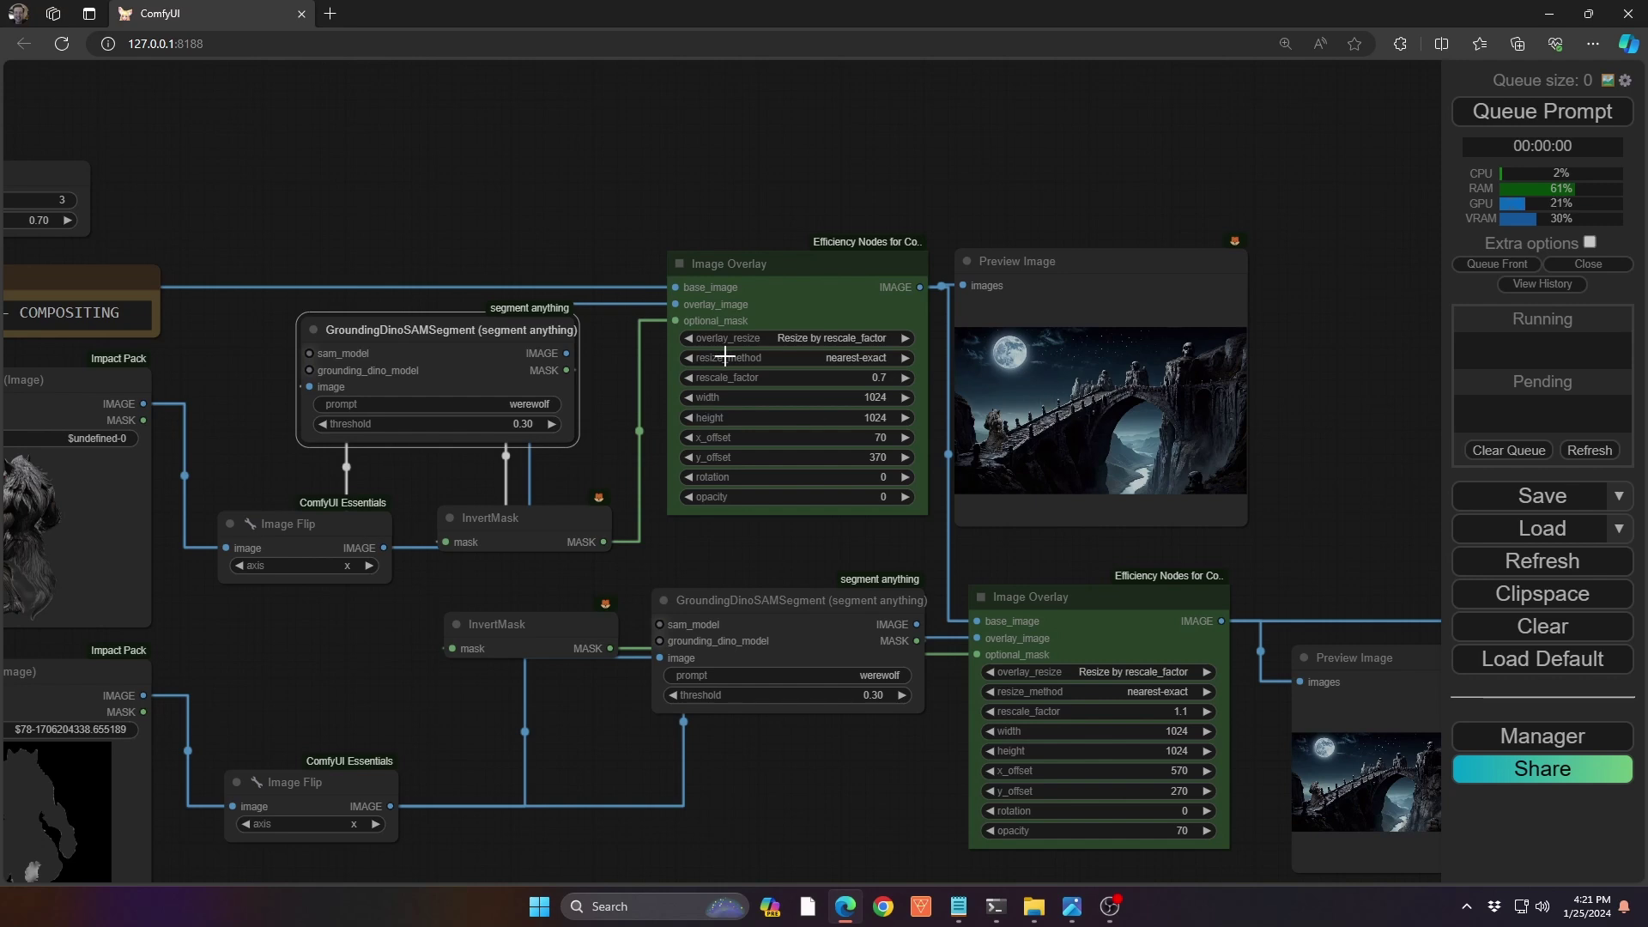
{"action": "left_click_drag", "start_coordinate": [675, 304], "coordinate": [676, 306]}
{"action": "left_click_drag", "start_coordinate": [680, 320], "coordinate": [680, 321]}
{"action": "left_click_drag", "start_coordinate": [1083, 289], "coordinate": [1145, 290]}
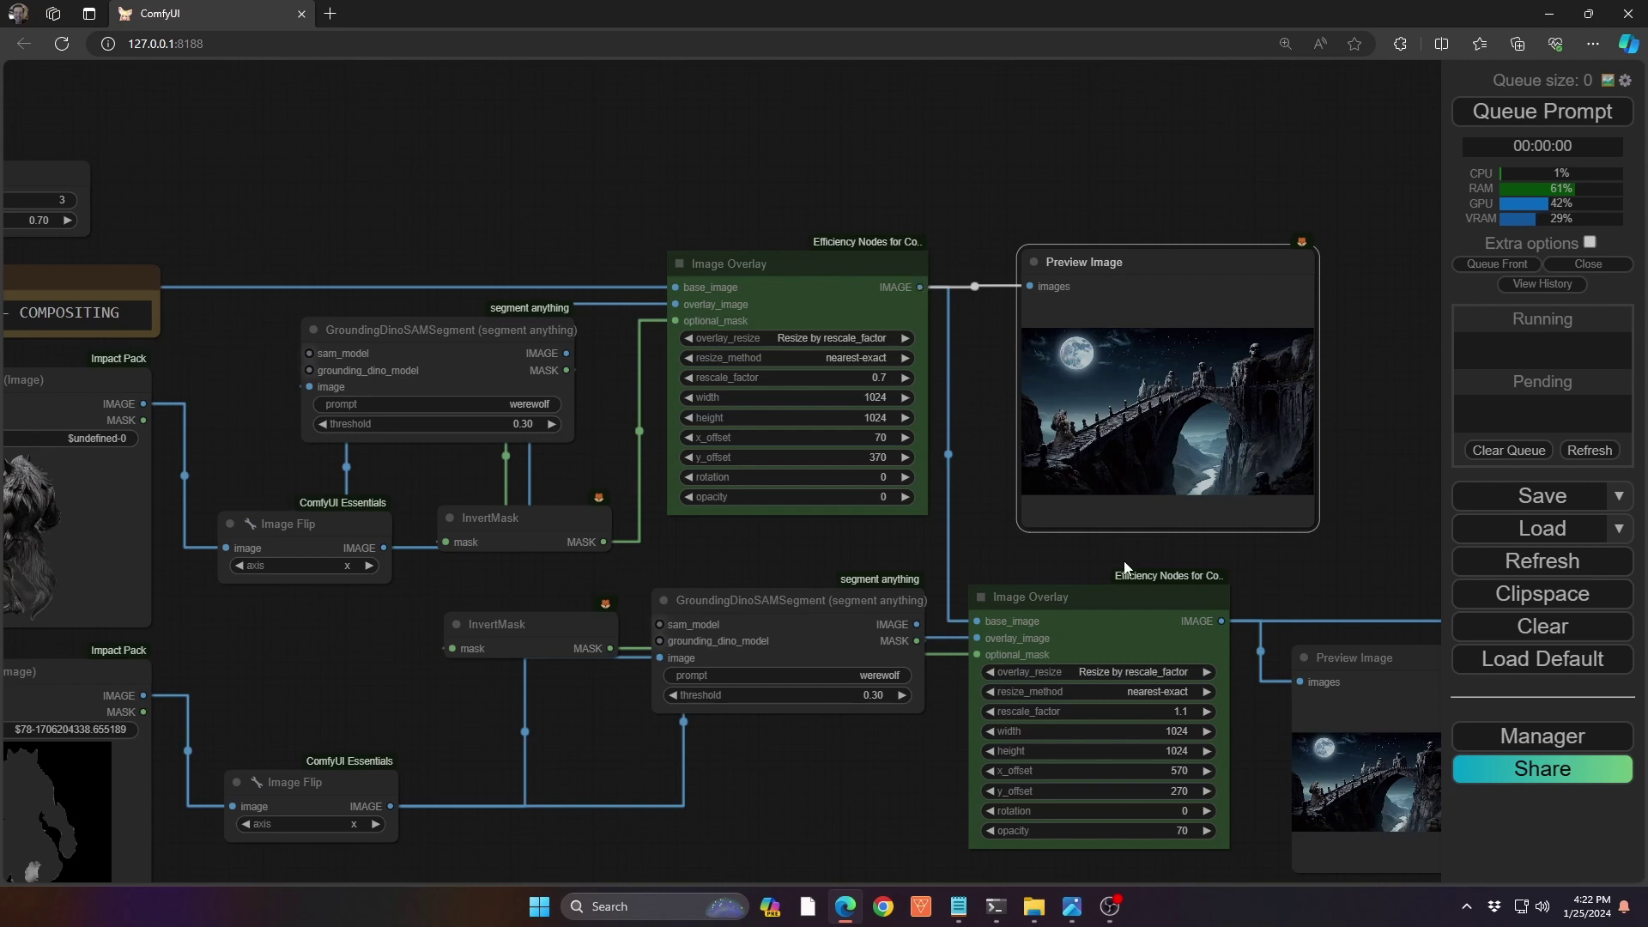
- Inspect the lower Image Overlay's base_image link and its preview of the werewolf blended into the cliff
{"action": "left_click_drag", "start_coordinate": [1006, 546], "coordinate": [794, 500]}
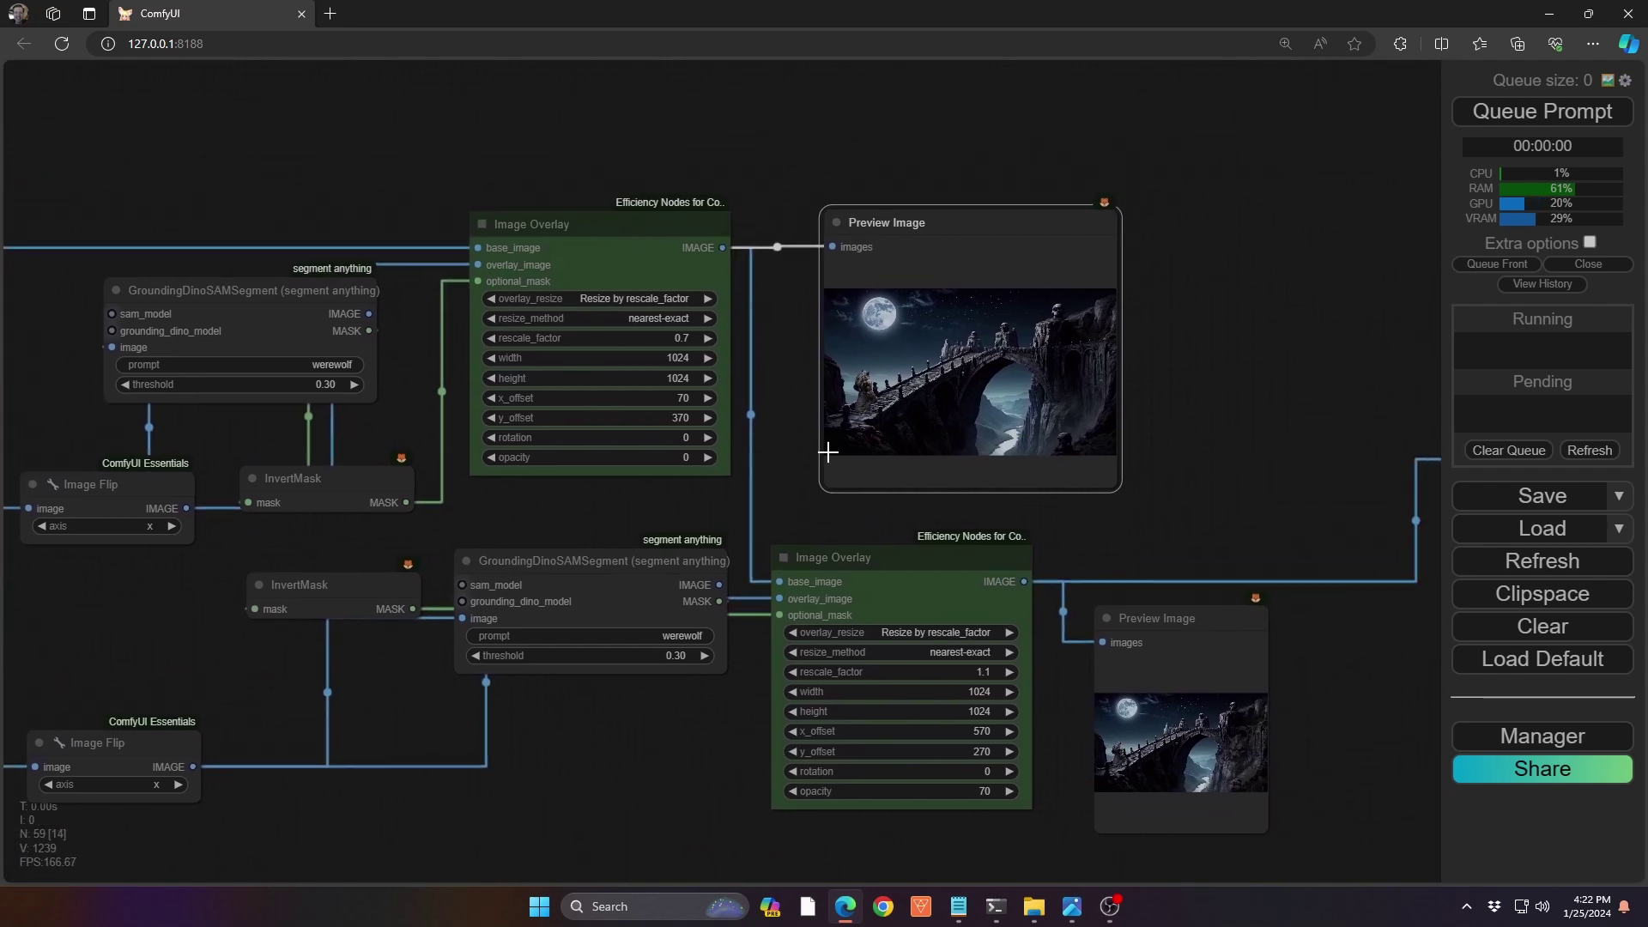
{"action": "left_click_drag", "start_coordinate": [780, 583], "coordinate": [777, 595]}
{"action": "left_click_drag", "start_coordinate": [1337, 738], "coordinate": [1140, 688]}
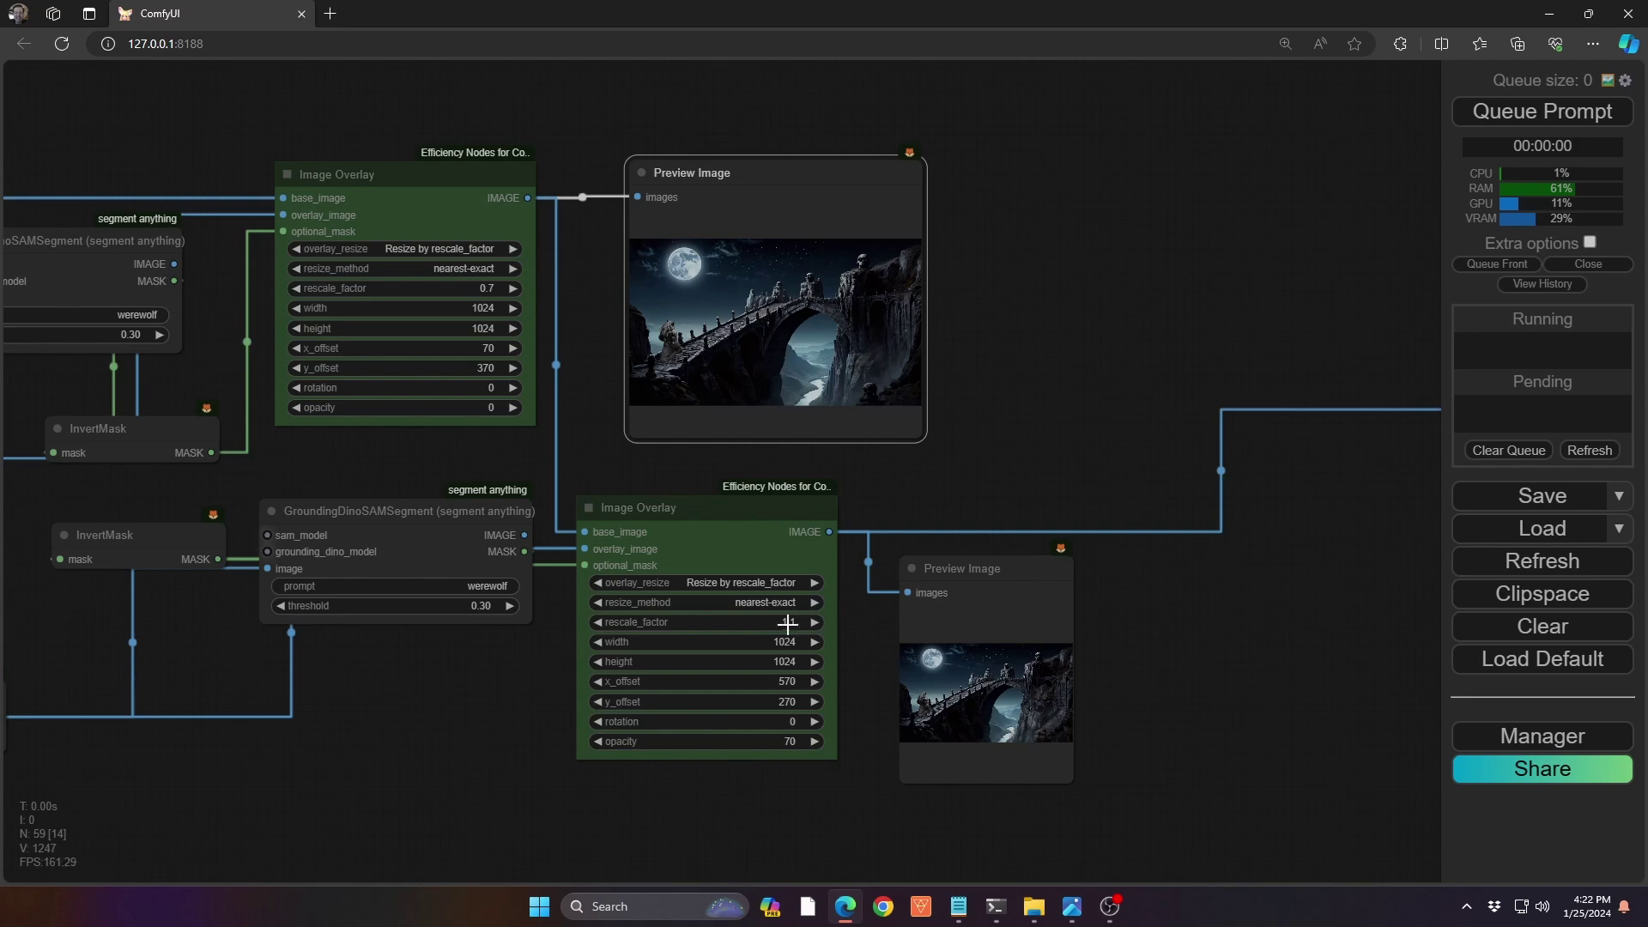
{"action": "scroll", "coordinate": [1044, 747], "scroll_direction": "up", "scroll_amount": 10}
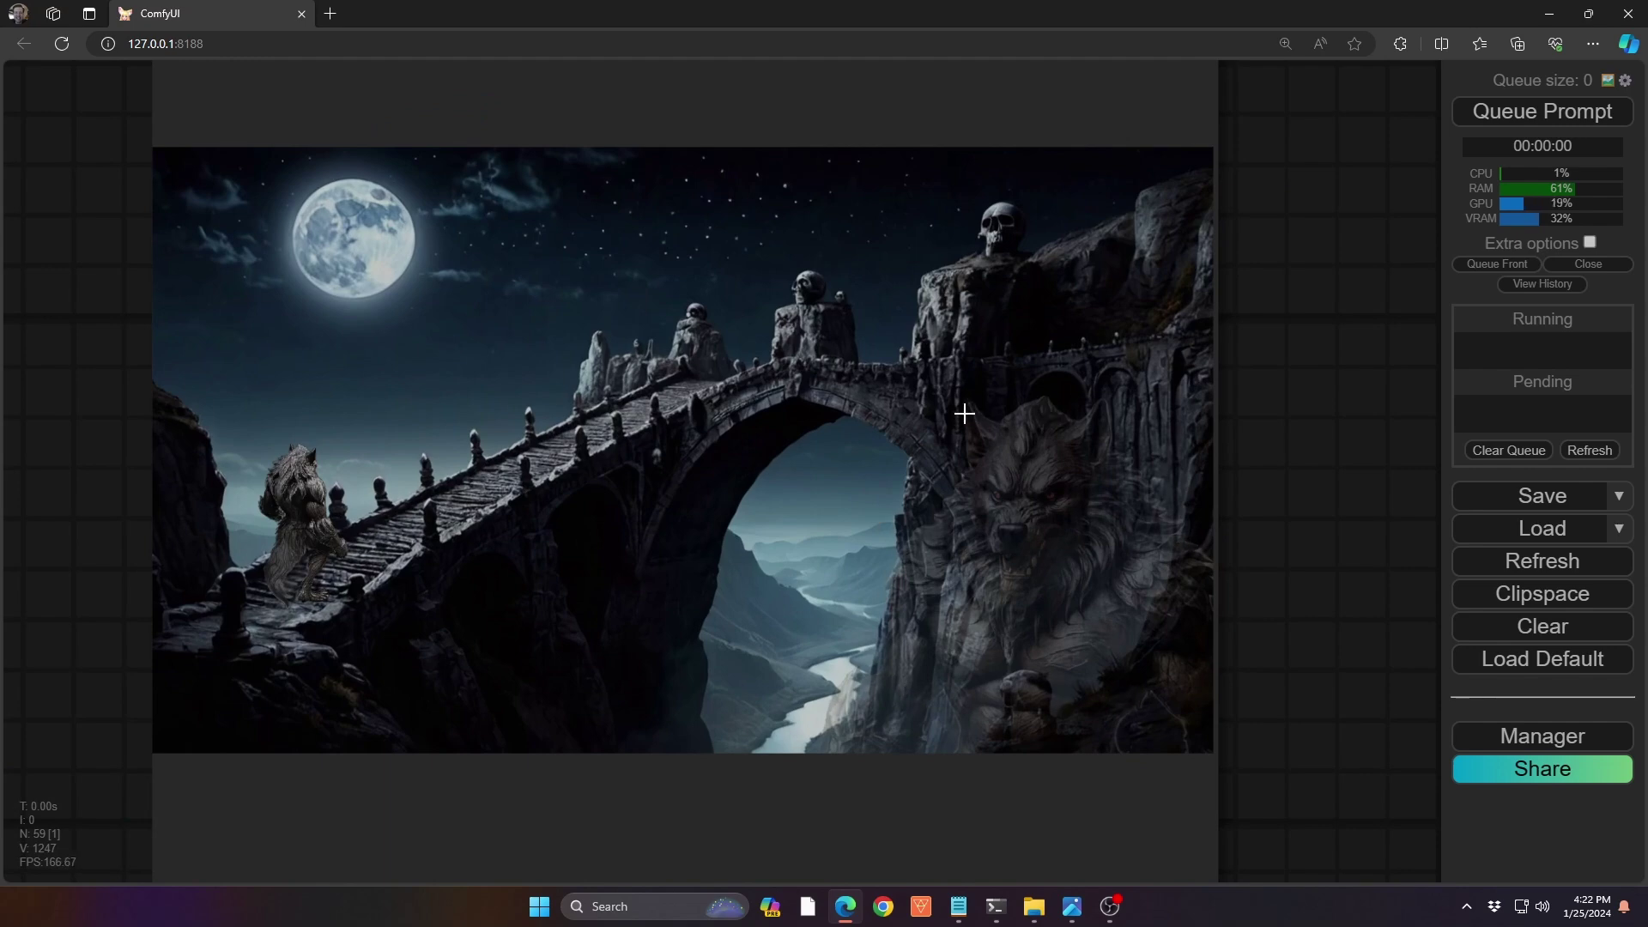
{"action": "scroll", "coordinate": [964, 413], "scroll_direction": "down", "scroll_amount": 10}
{"action": "left_click_drag", "start_coordinate": [1115, 350], "coordinate": [1227, 607]}
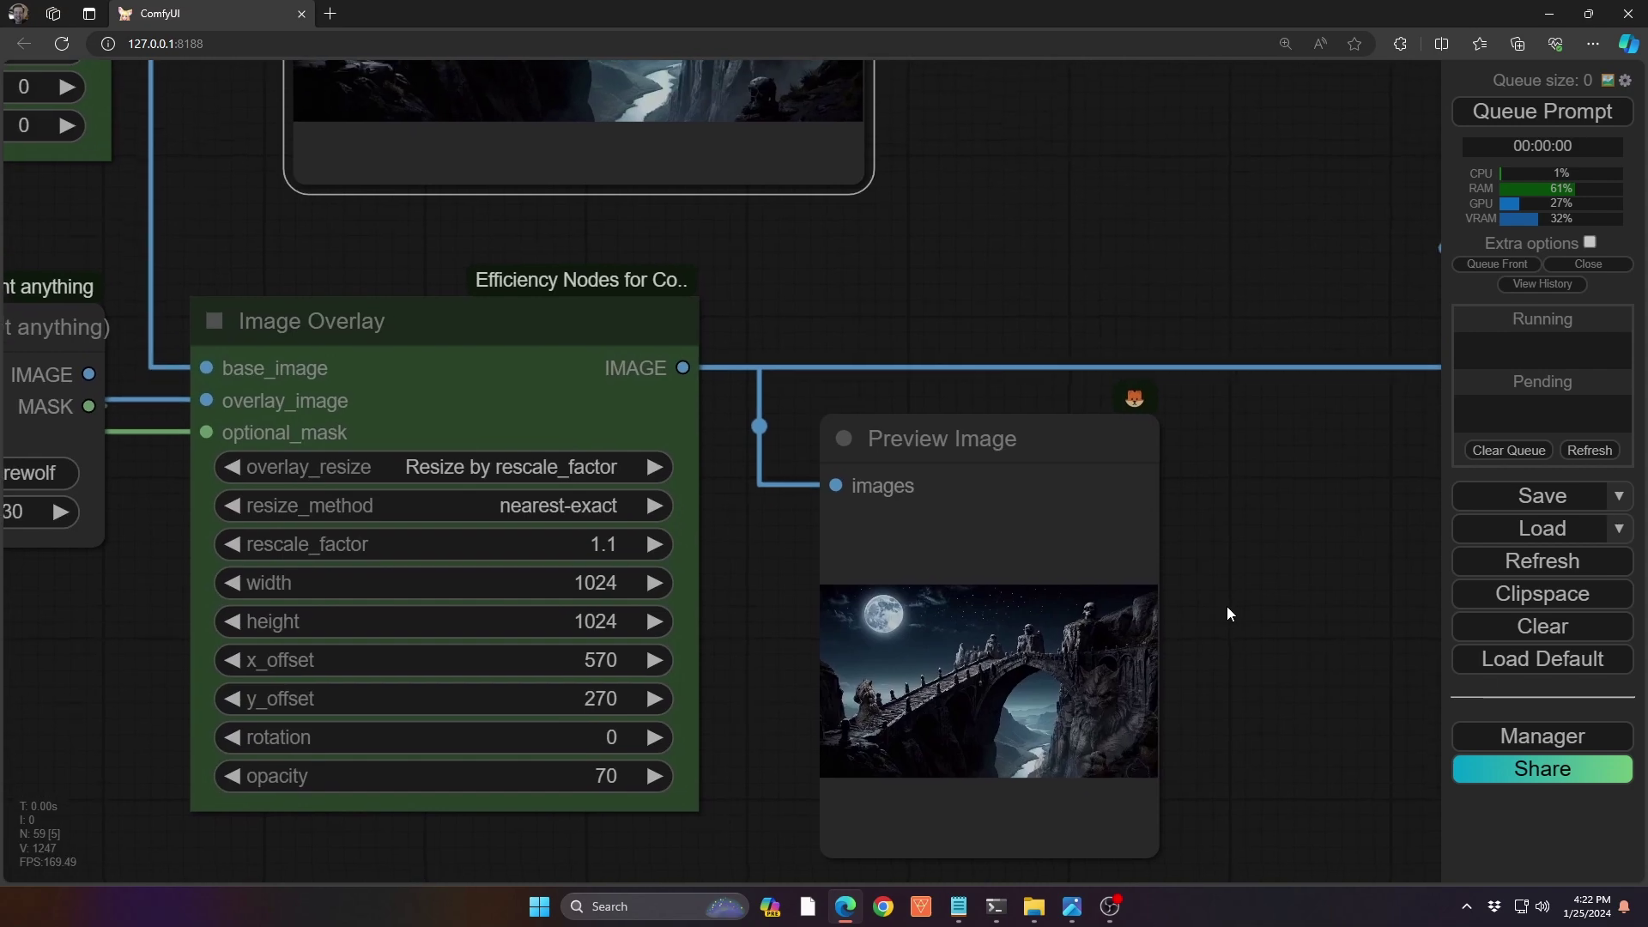
{"action": "scroll", "coordinate": [1236, 558], "scroll_direction": "down", "scroll_amount": 5}
{"action": "left_click_drag", "start_coordinate": [1243, 512], "coordinate": [1387, 627]}
{"action": "scroll", "coordinate": [1339, 593], "scroll_direction": "down", "scroll_amount": 4}
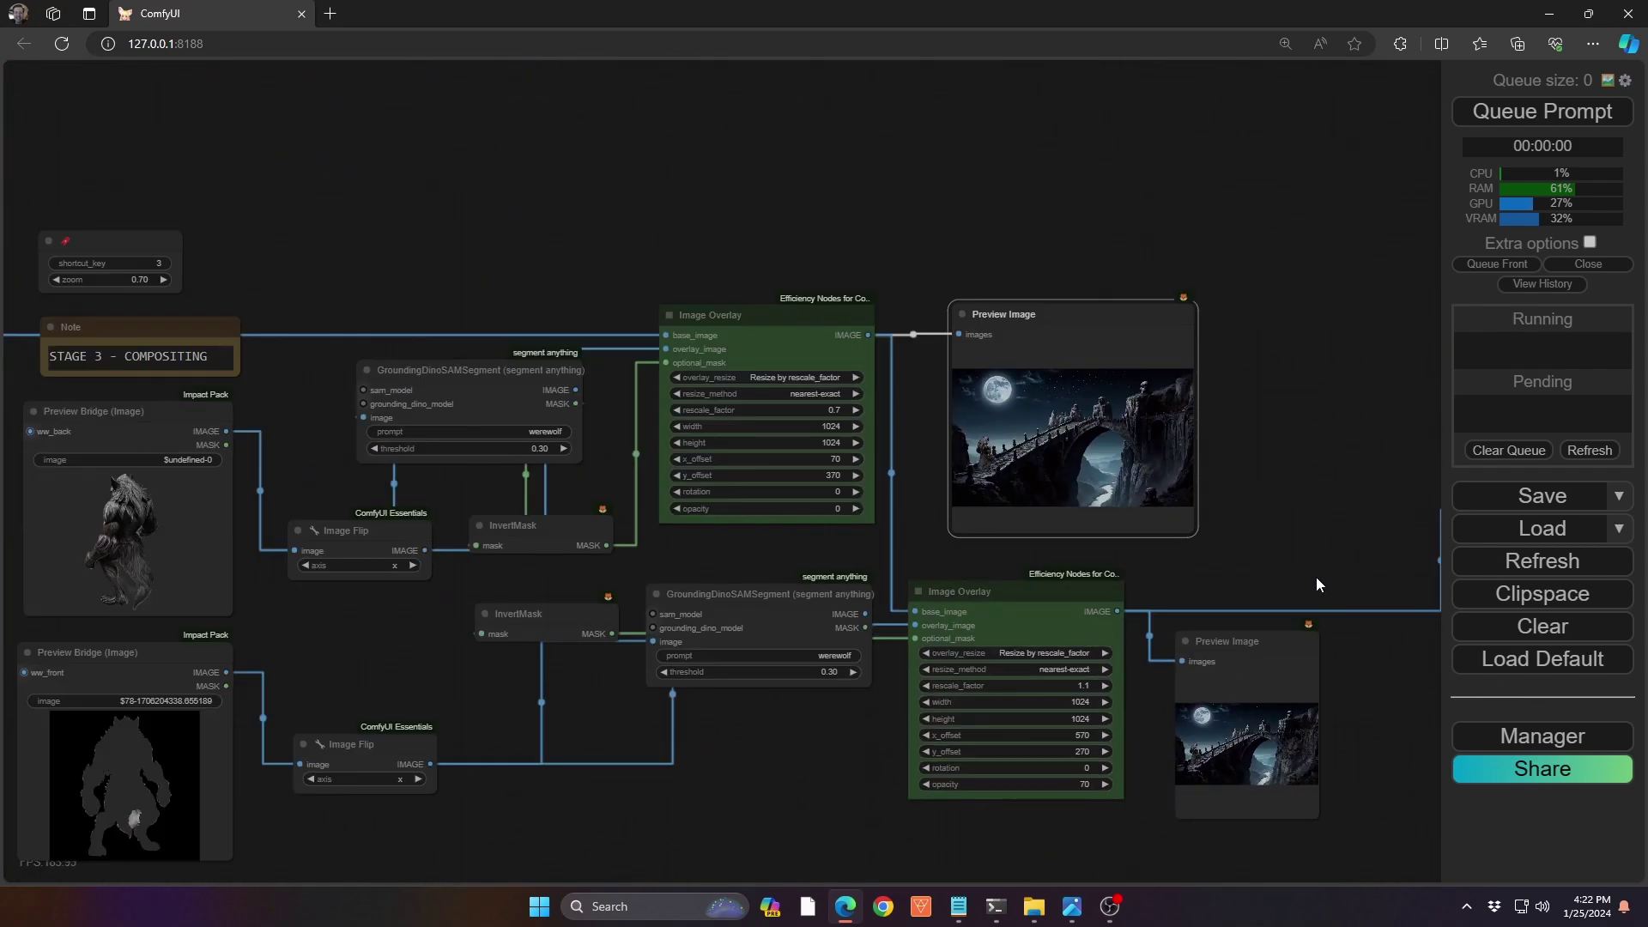
- Review the FINAL BLENDING Milehigh Styler prompts and the denoise 0.50 werewolf-on-bridge result
{"action": "key", "text": "3"}
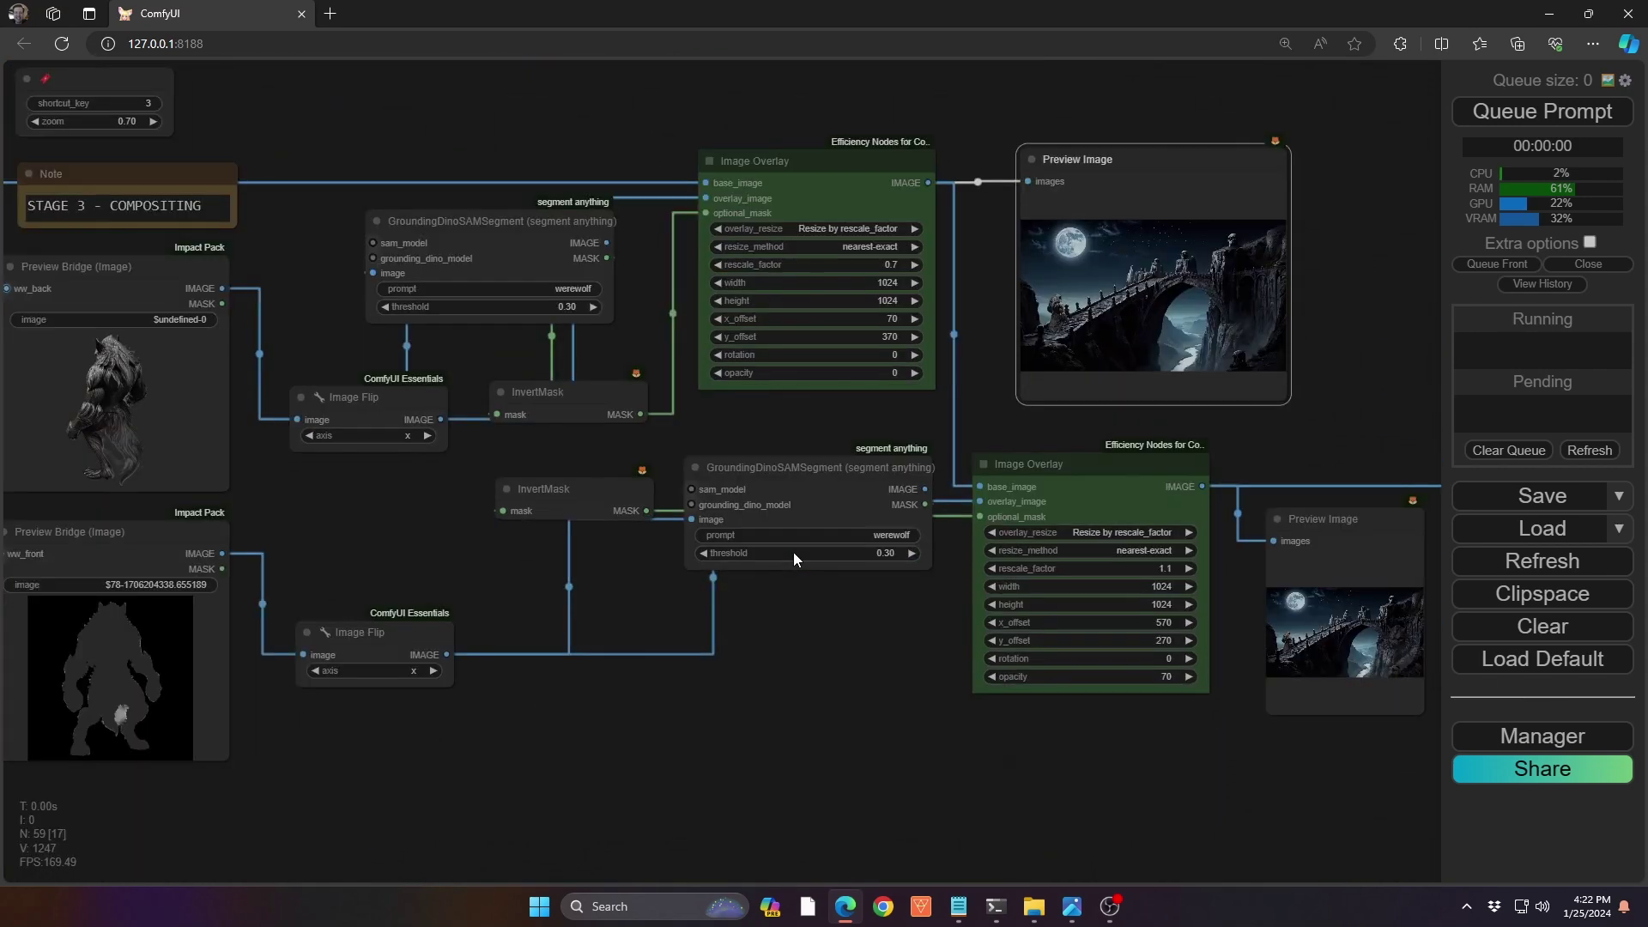
{"action": "key", "text": "4"}
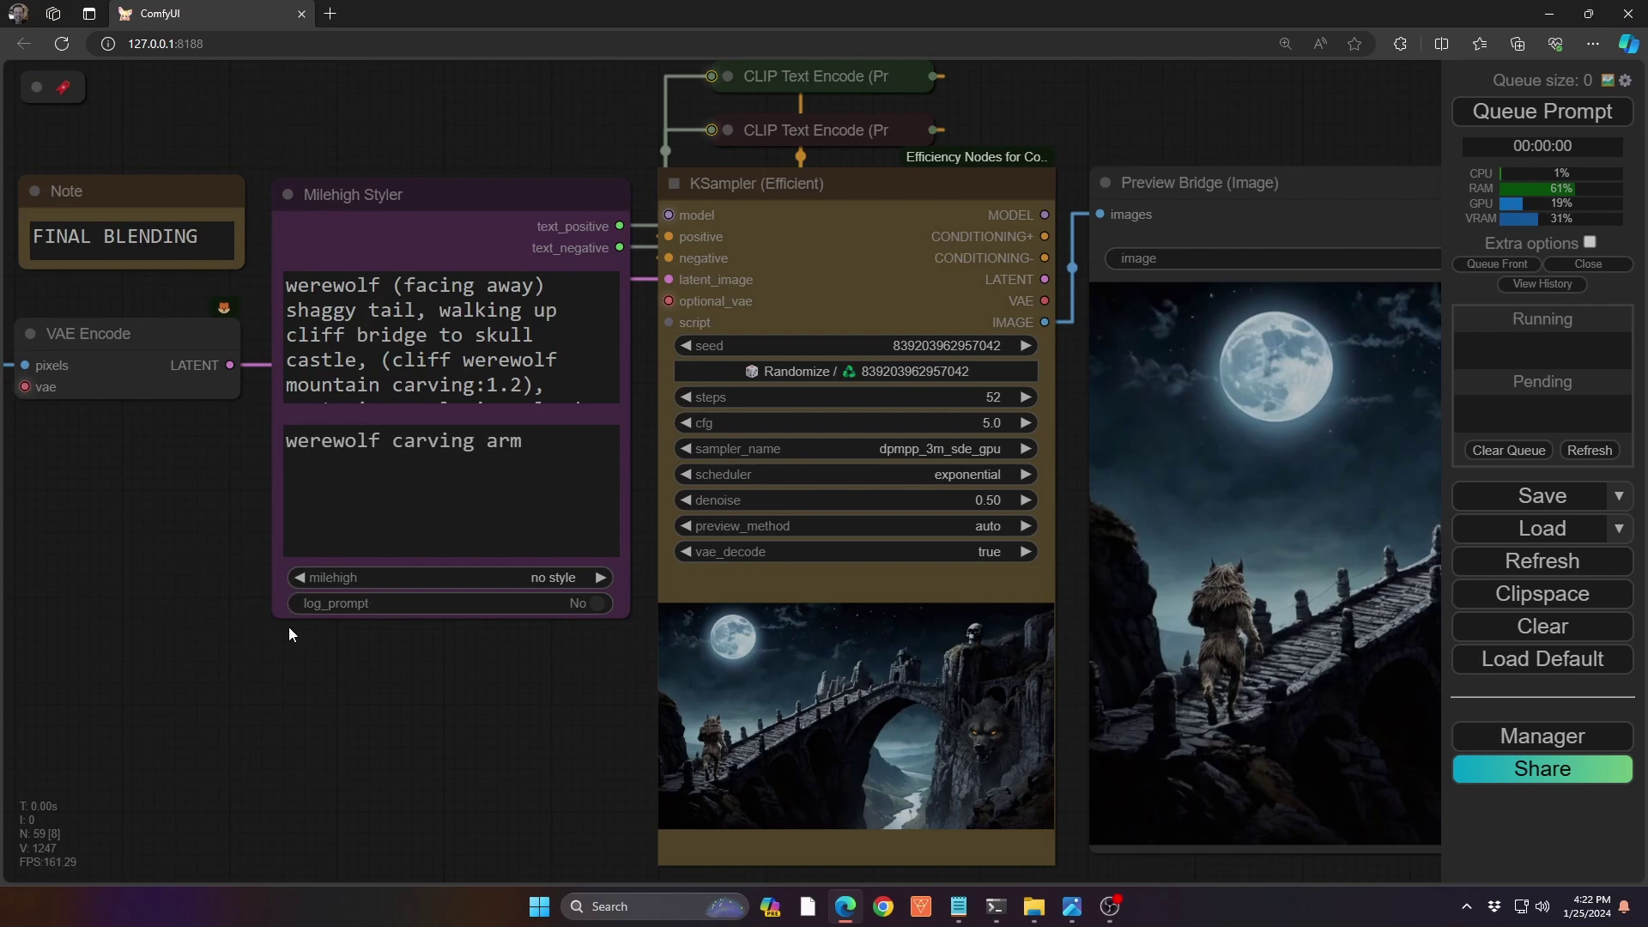
{"action": "left_click_drag", "start_coordinate": [246, 662], "coordinate": [403, 691]}
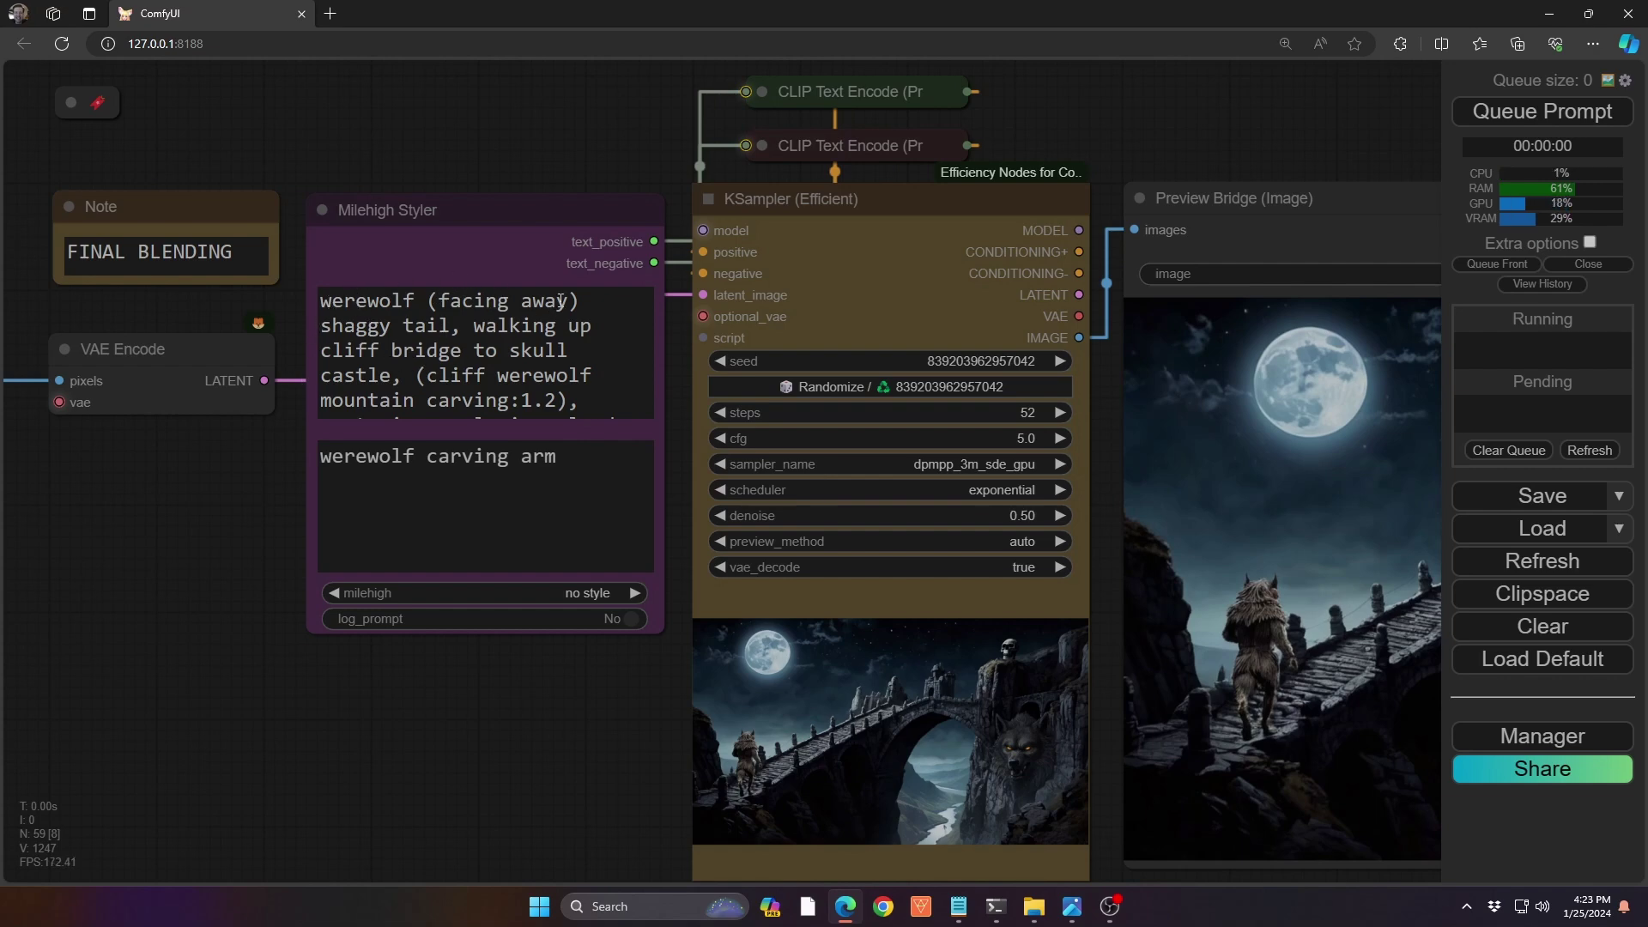
{"action": "scroll", "coordinate": [477, 352], "scroll_direction": "down", "scroll_amount": 1}
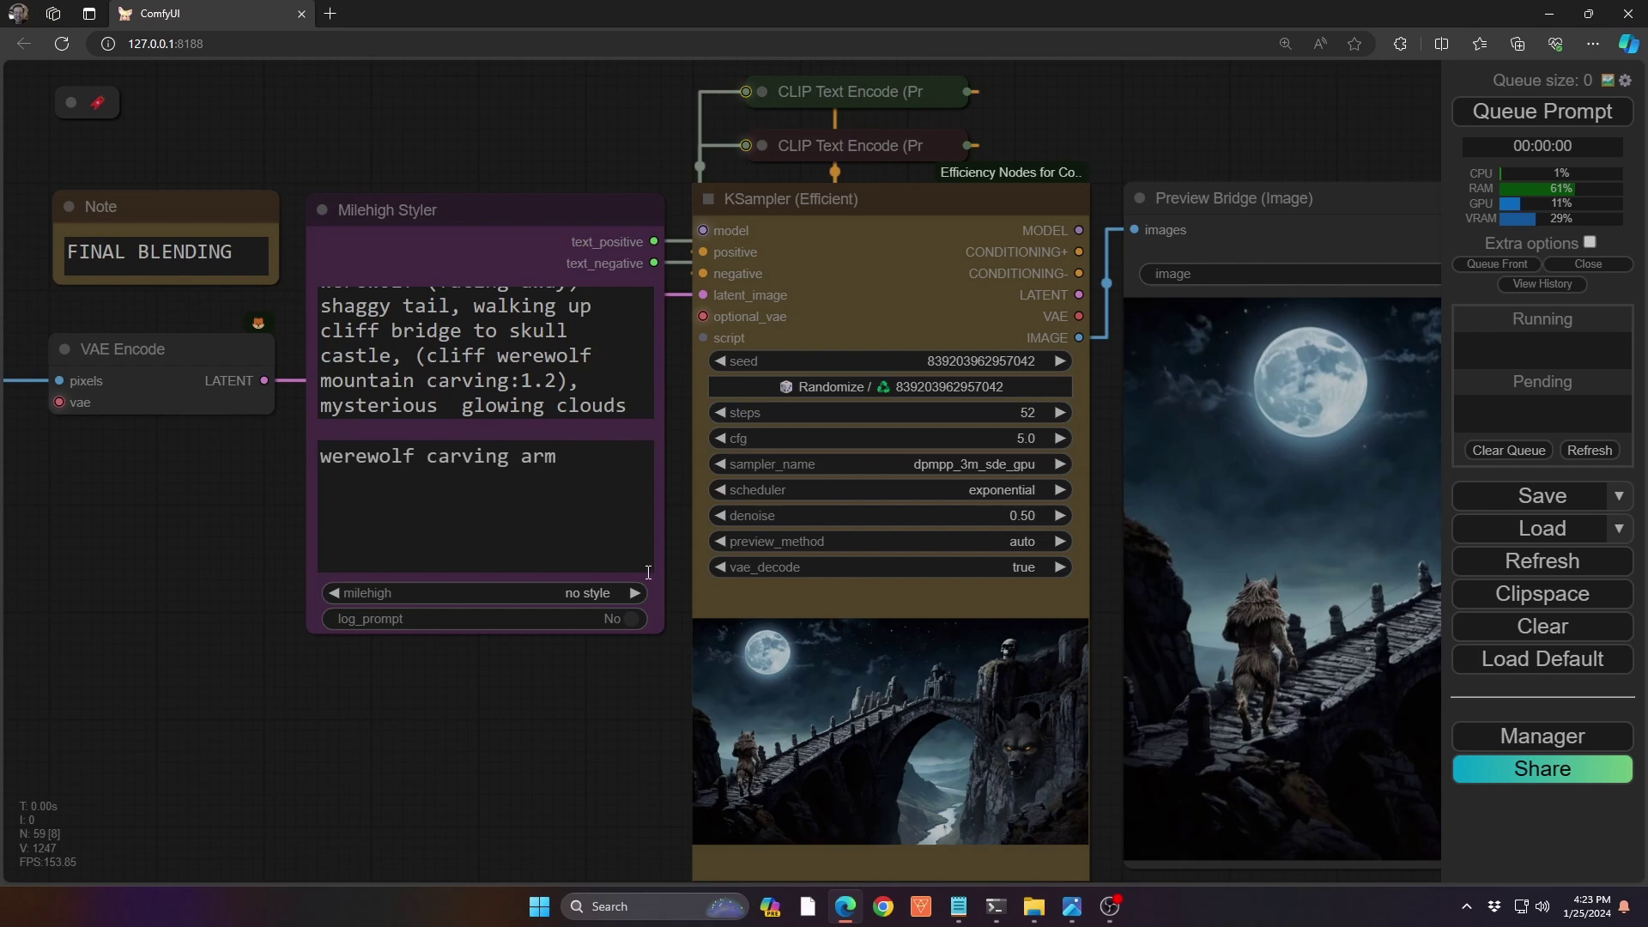
{"action": "left_click_drag", "start_coordinate": [605, 713], "coordinate": [180, 690]}
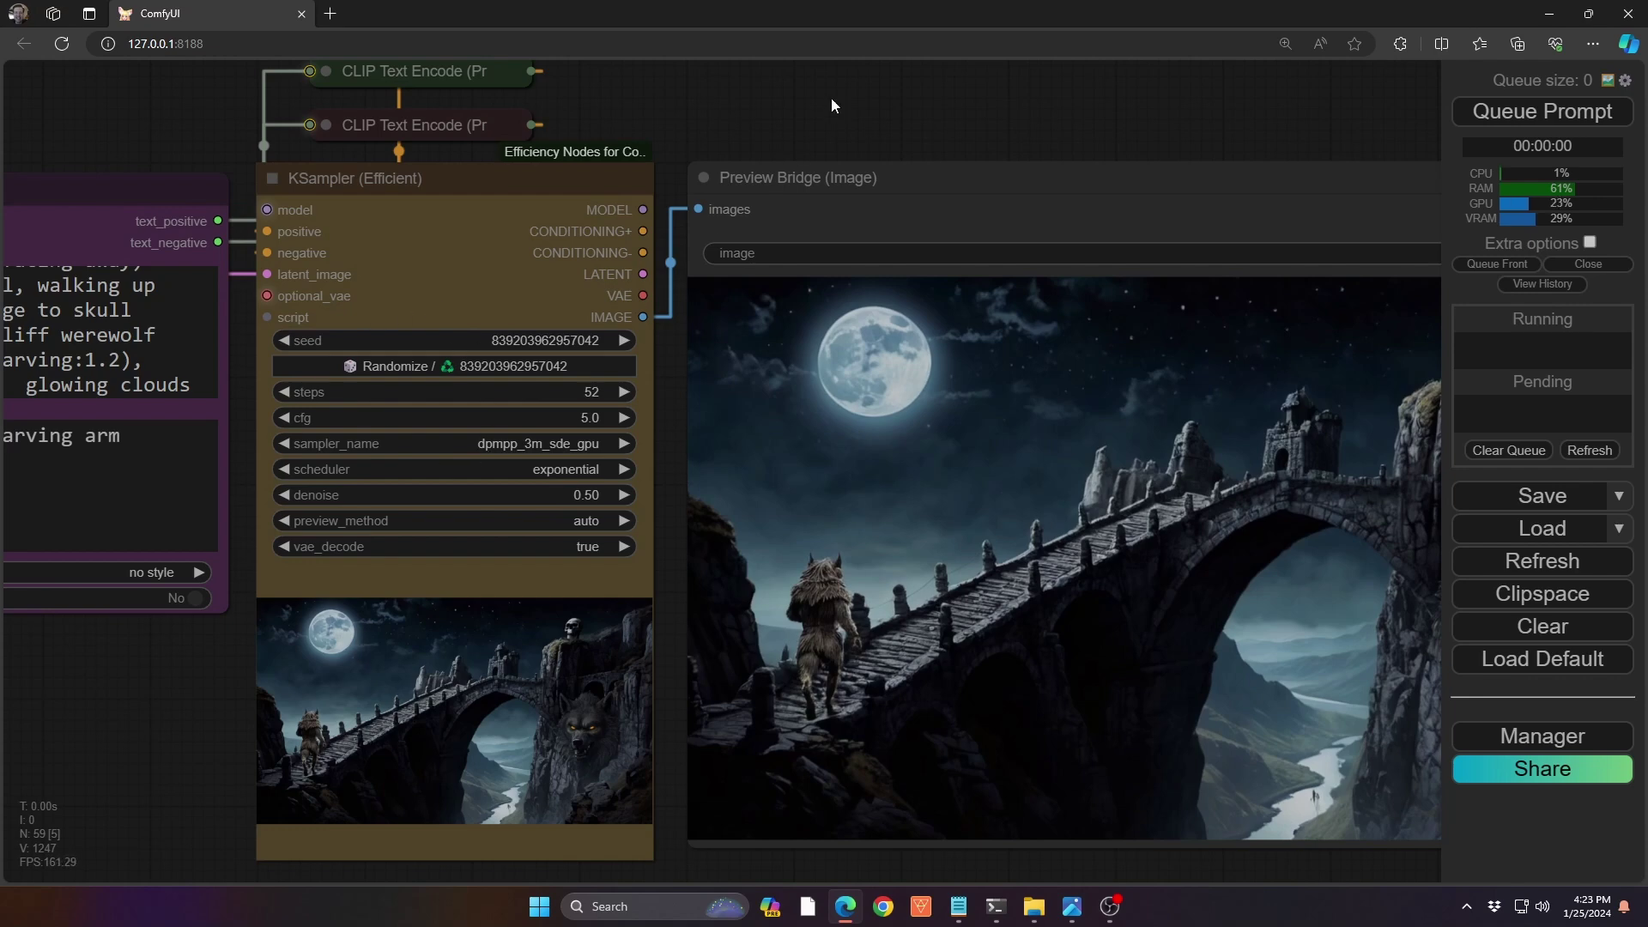
{"action": "left_click_drag", "start_coordinate": [929, 115], "coordinate": [543, 84]}
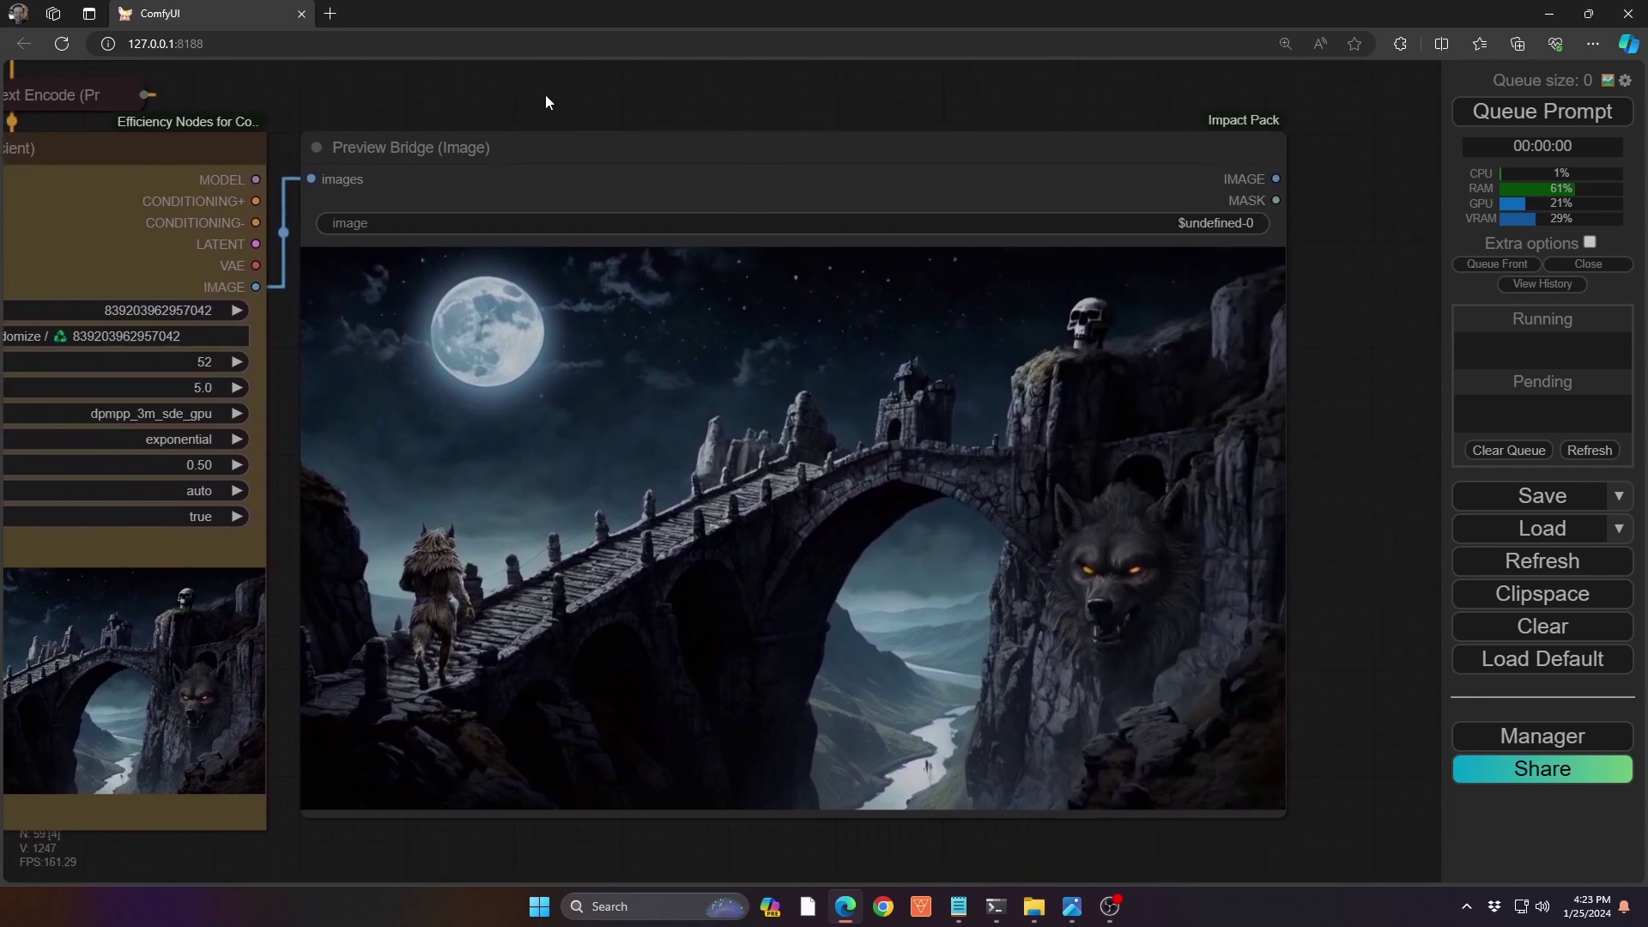